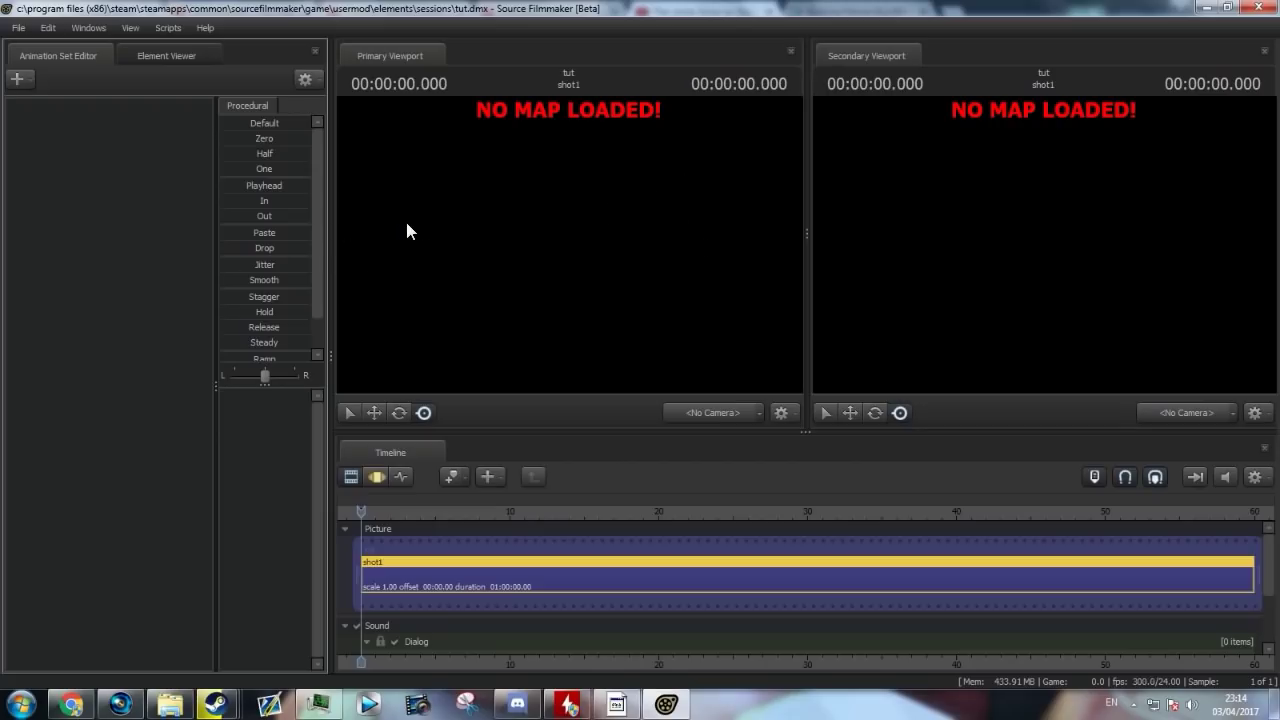
{"action": "right_click", "coordinate": [511, 205]}
{"action": "left_click", "coordinate": [548, 341]}
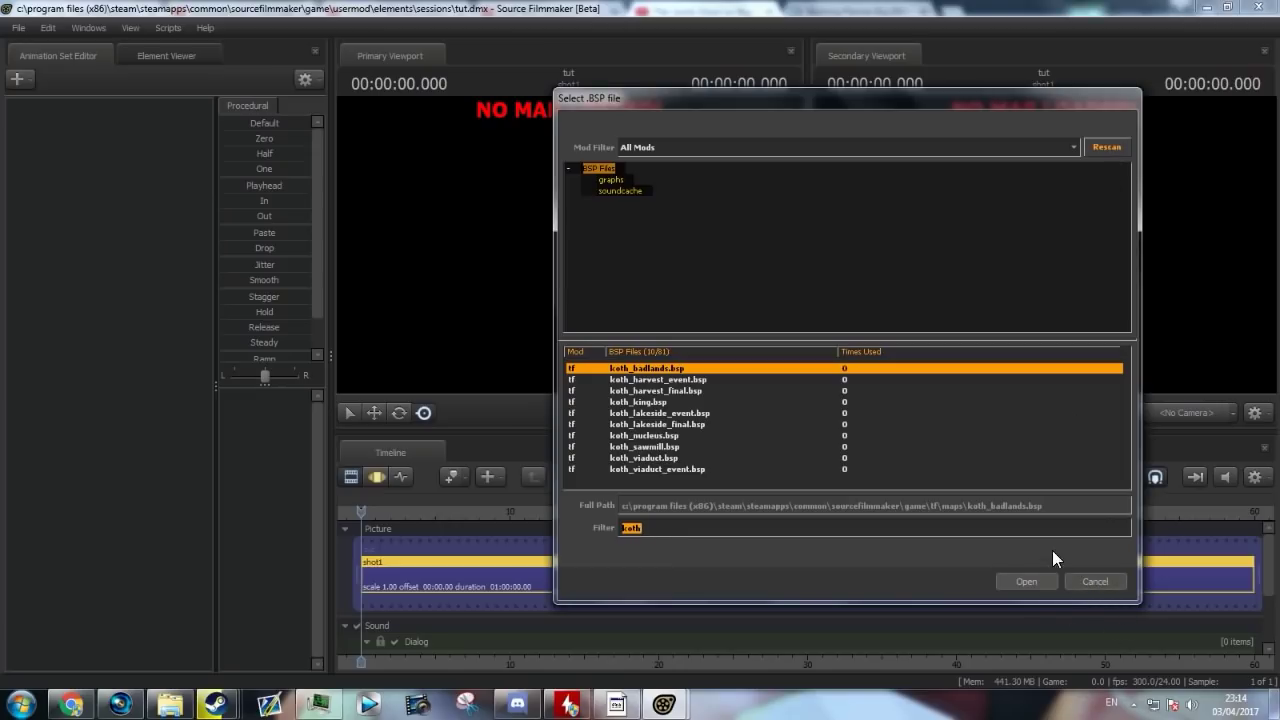
{"action": "left_click", "coordinate": [1100, 581]}
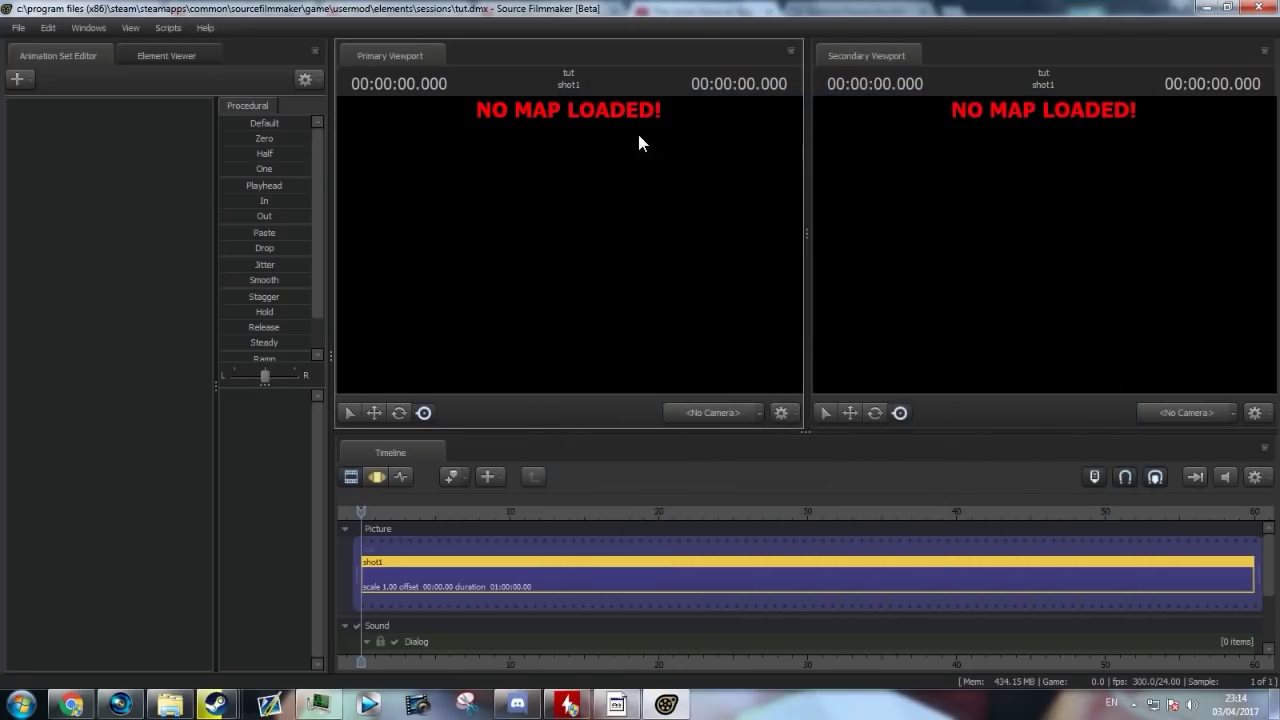
- Load the map koth_king.bsp into the session, filtering the map list by "koth"
{"action": "right_click", "coordinate": [549, 156]}
{"action": "left_click", "coordinate": [600, 293]}
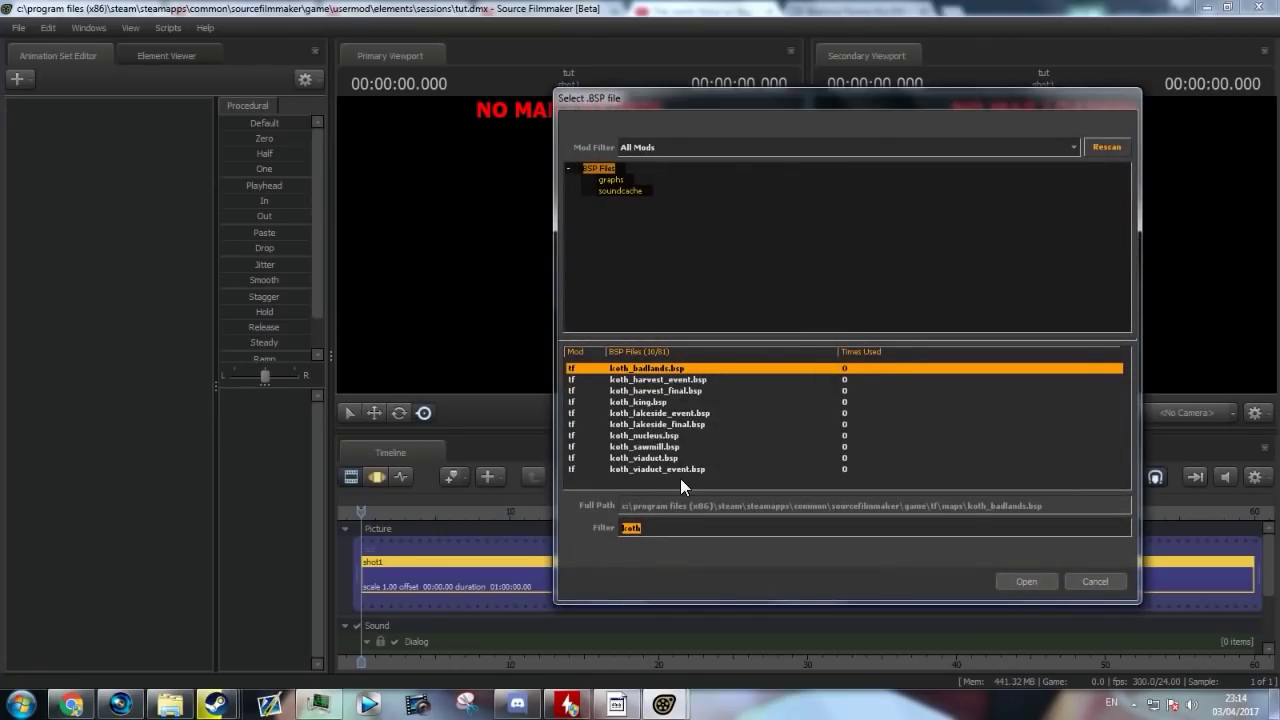
{"action": "type", "text": "koth"}
{"action": "left_click", "coordinate": [658, 400]}
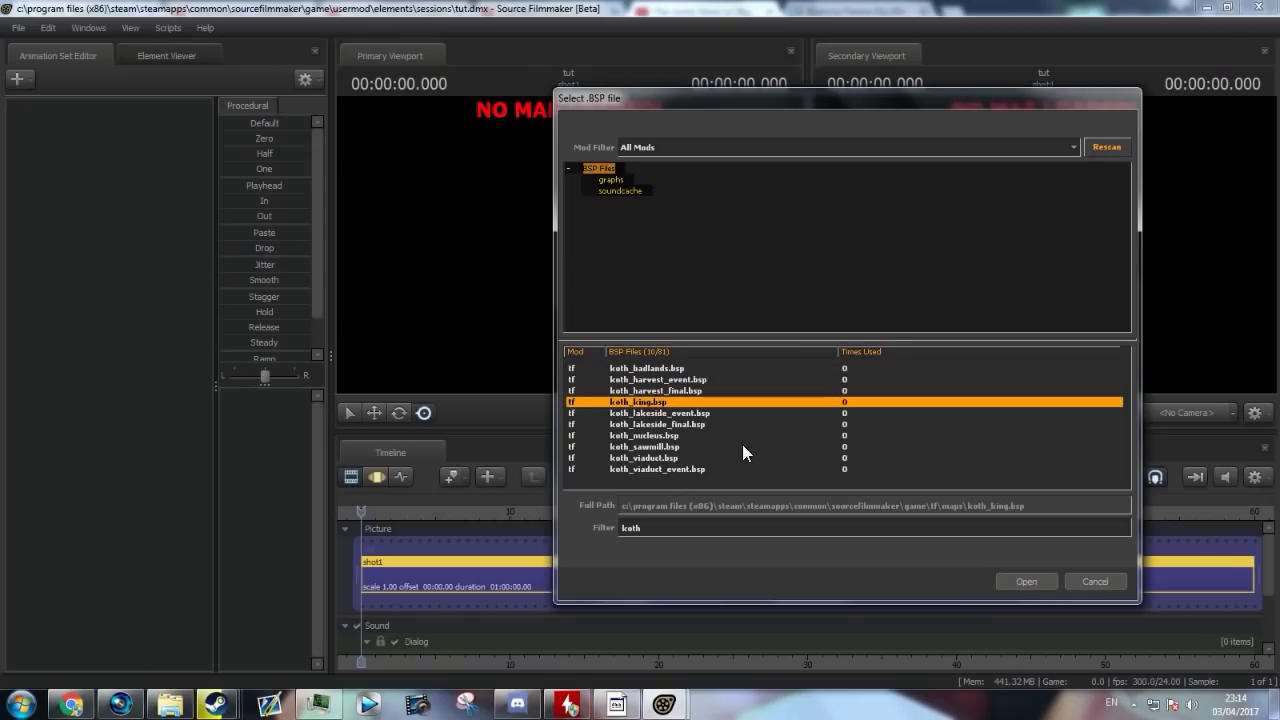
{"action": "left_click", "coordinate": [1024, 582]}
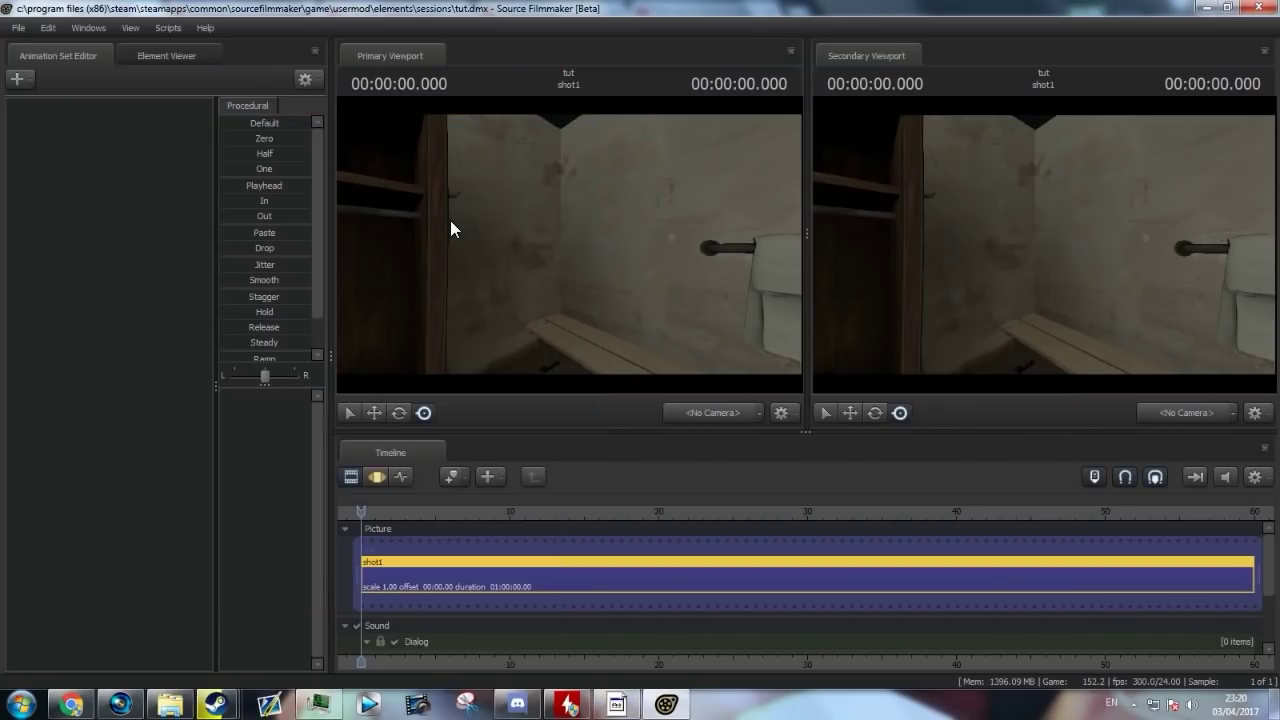
- Switch the primary viewport to the work camera and fly it out of the small room into the street
{"action": "left_click", "coordinate": [760, 414]}
{"action": "left_click", "coordinate": [730, 433]}
{"action": "left_click_drag", "start_coordinate": [712, 266], "coordinate": [470, 206]}
{"action": "key", "text": "w"}
{"action": "key", "text": "w"}
{"action": "left_click_drag", "start_coordinate": [440, 270], "coordinate": [400, 268]}
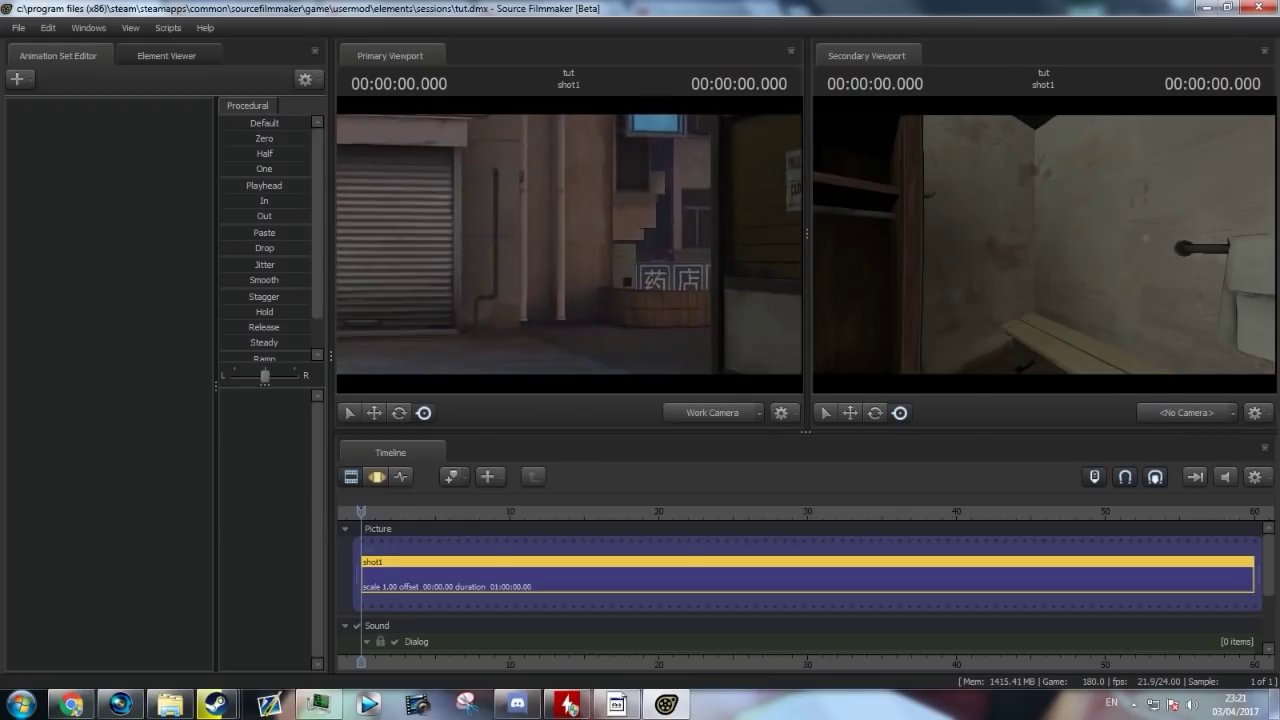
- Frame the poster backdrop in the primary viewport with the roller shutter, wall pipe and red hanging sign in the alley
{"action": "left_click_drag", "start_coordinate": [569, 244], "coordinate": [480, 268]}
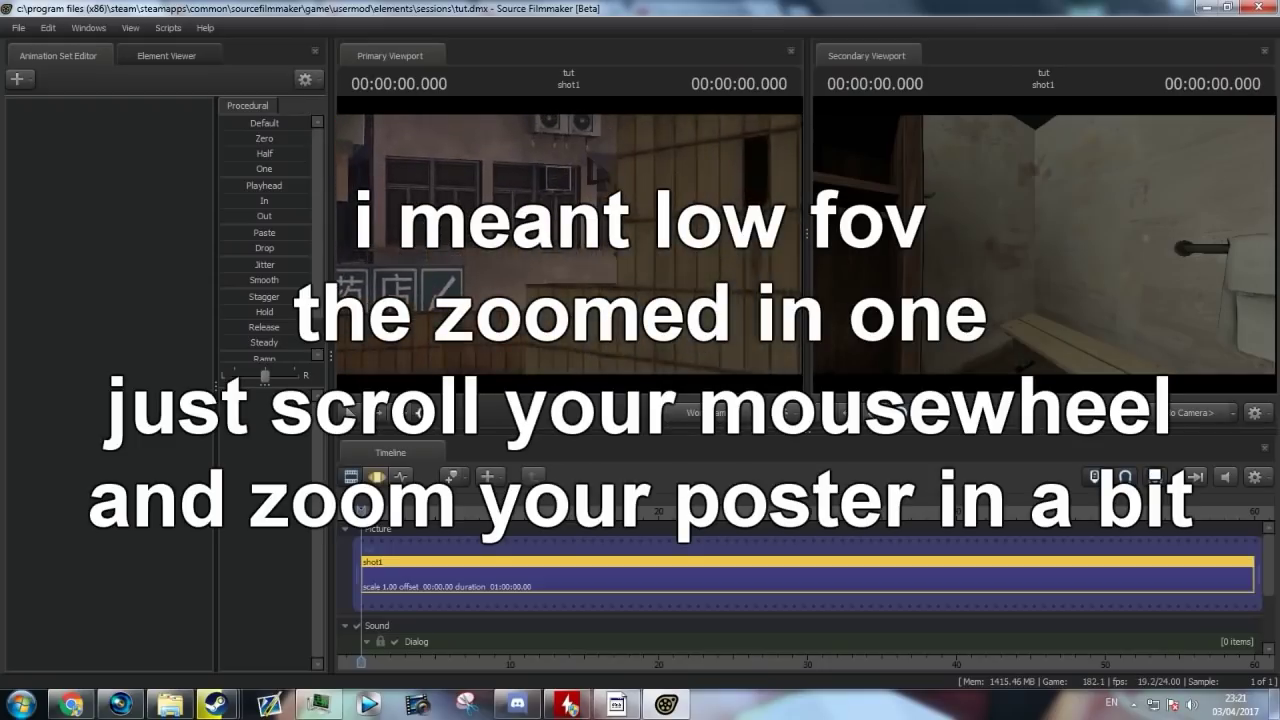
{"action": "left_click_drag", "start_coordinate": [569, 244], "coordinate": [700, 250]}
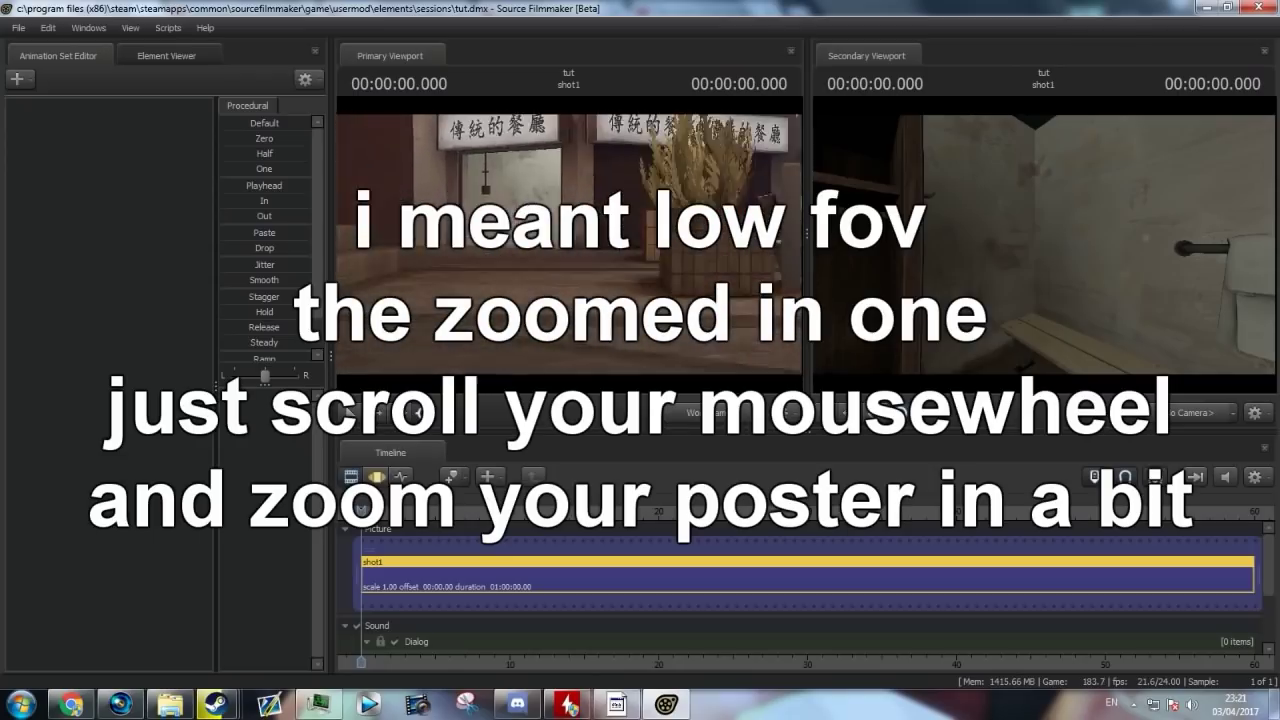
{"action": "left_click_drag", "start_coordinate": [569, 244], "coordinate": [440, 224]}
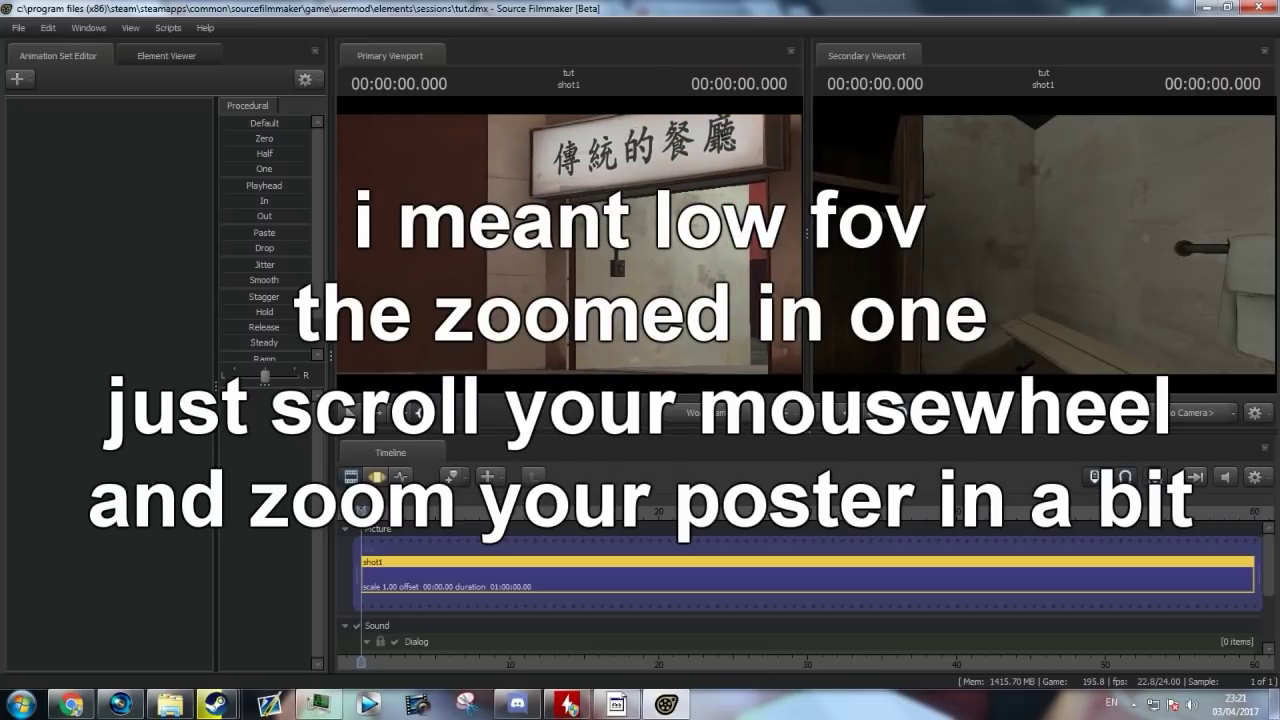
{"action": "left_click_drag", "start_coordinate": [569, 244], "coordinate": [559, 264]}
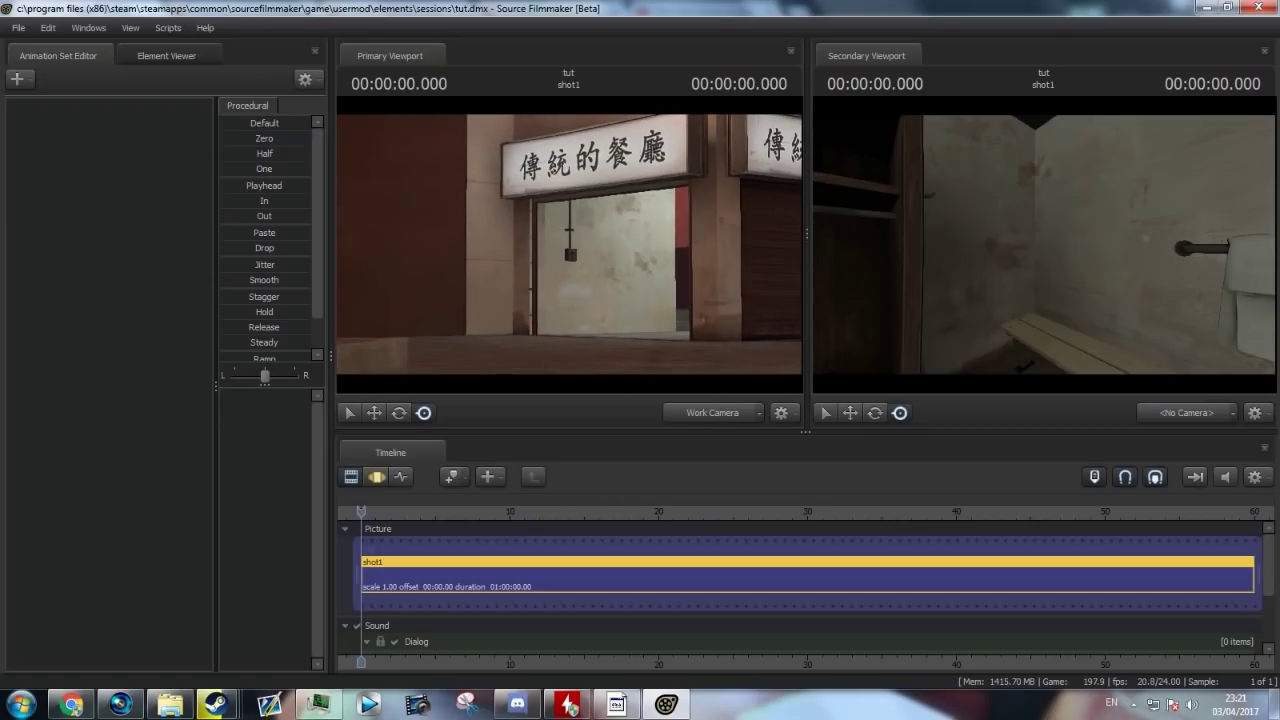
{"action": "left_click_drag", "start_coordinate": [569, 244], "coordinate": [600, 340]}
{"action": "key", "text": "w"}
{"action": "key", "text": "w"}
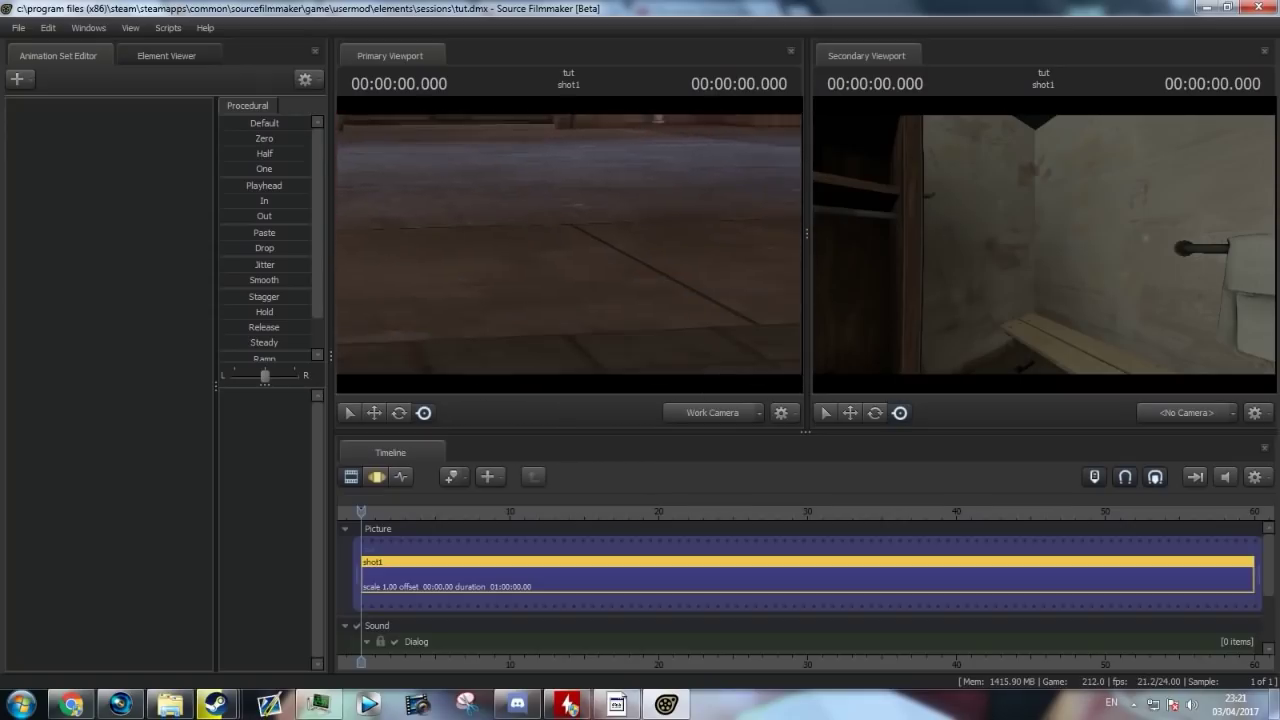
{"action": "right_click_drag", "start_coordinate": [526, 250], "coordinate": [568, 243]}
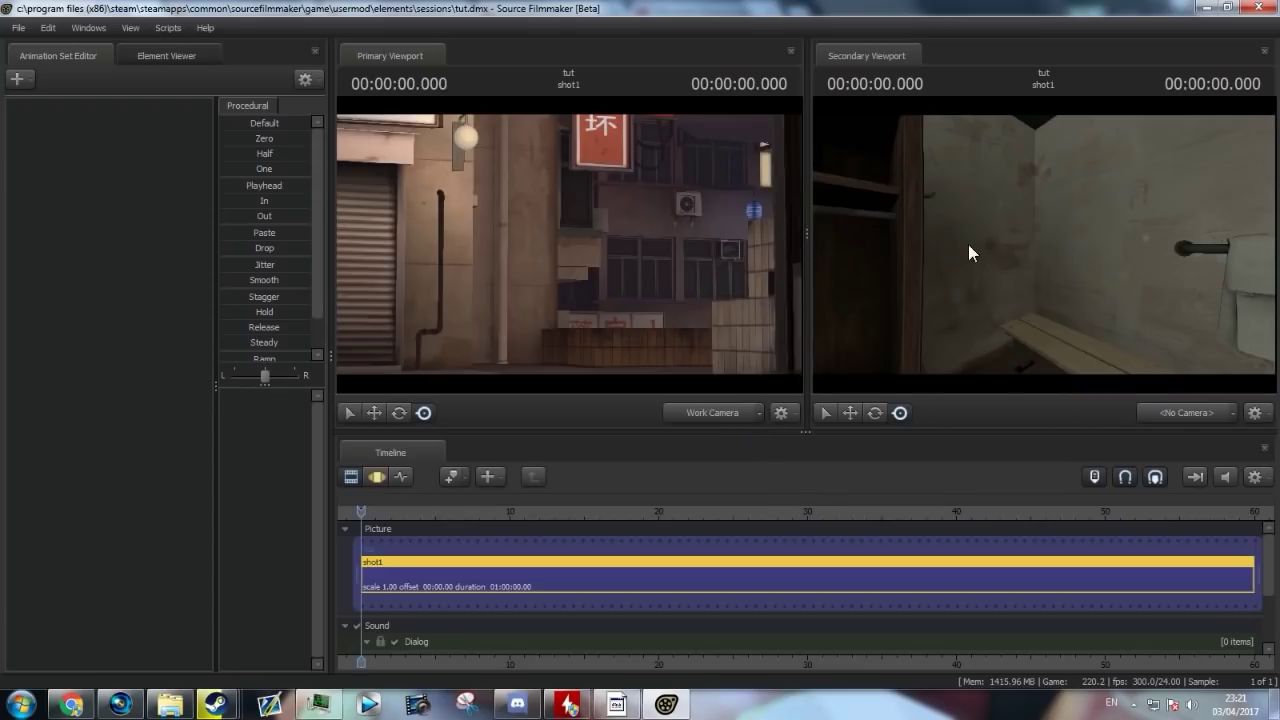
- Create a new scene camera from the framed view, and set the secondary viewport to a work camera looking at that camera's frustum
{"action": "left_click", "coordinate": [760, 413]}
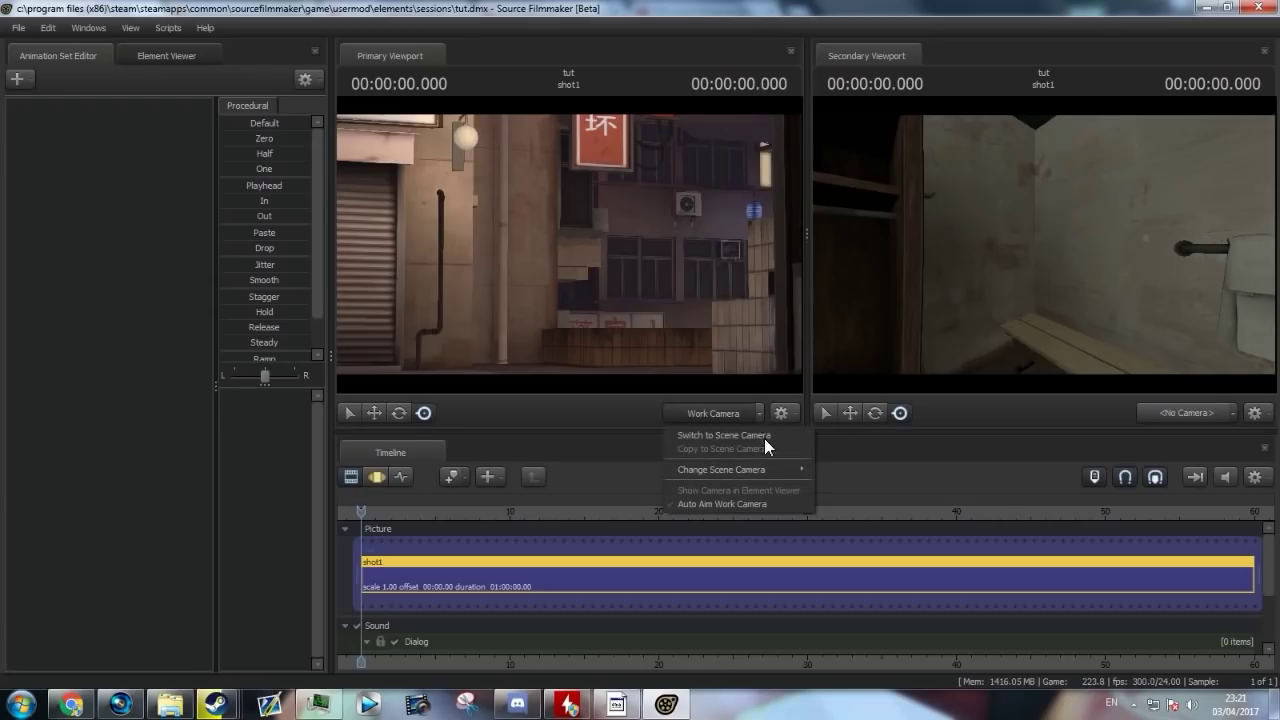
{"action": "mouse_move", "coordinate": [786, 474]}
{"action": "left_click", "coordinate": [848, 472]}
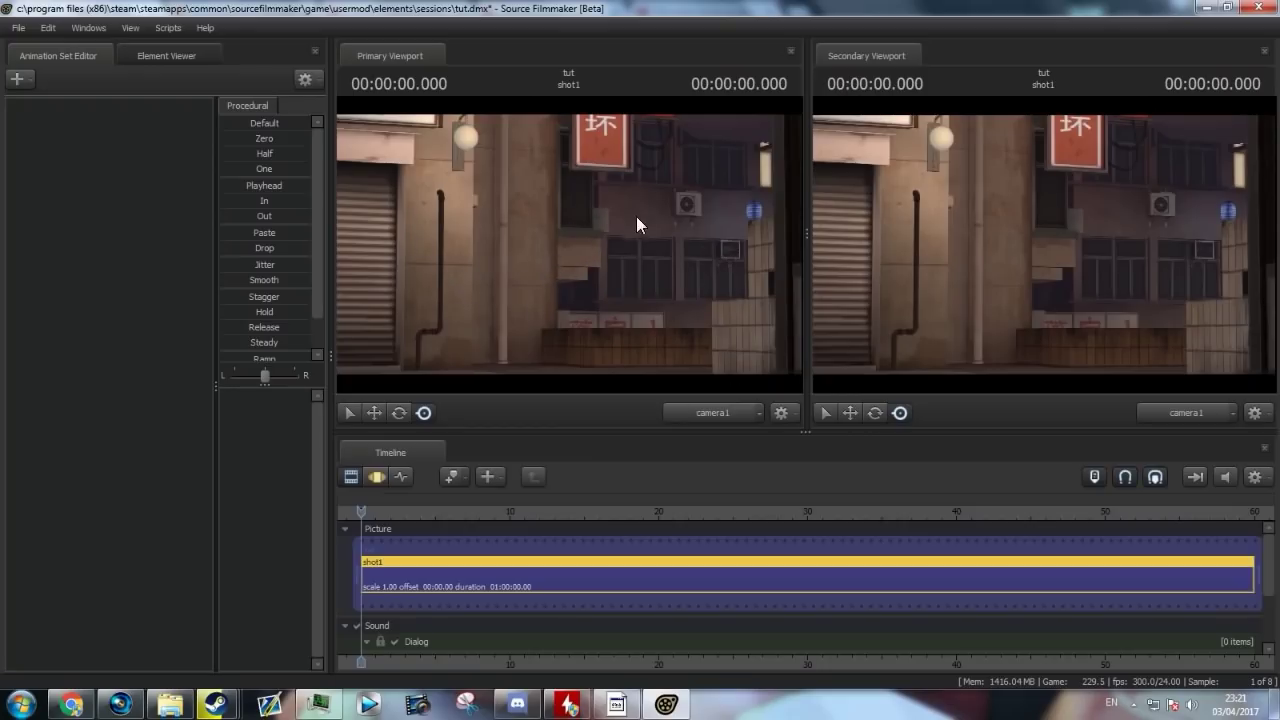
{"action": "left_click", "coordinate": [1196, 412], "text": "ctrl"}
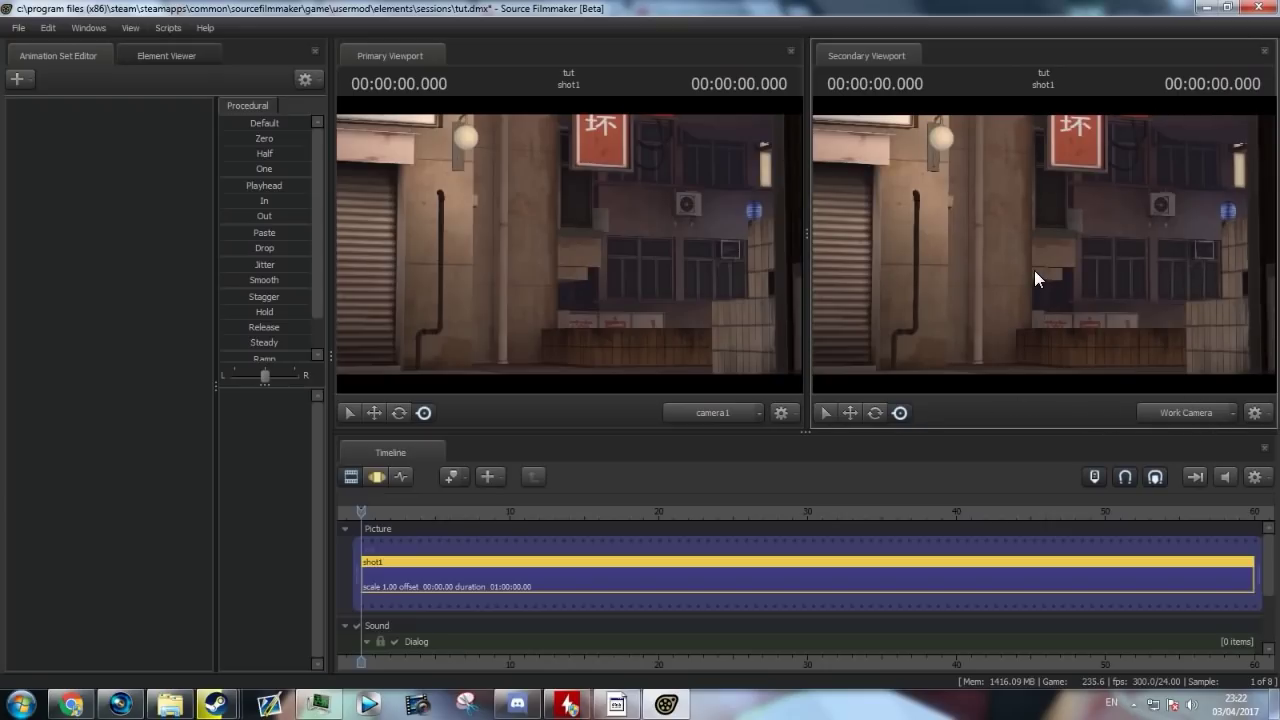
{"action": "left_click_drag", "start_coordinate": [1035, 271], "coordinate": [969, 298]}
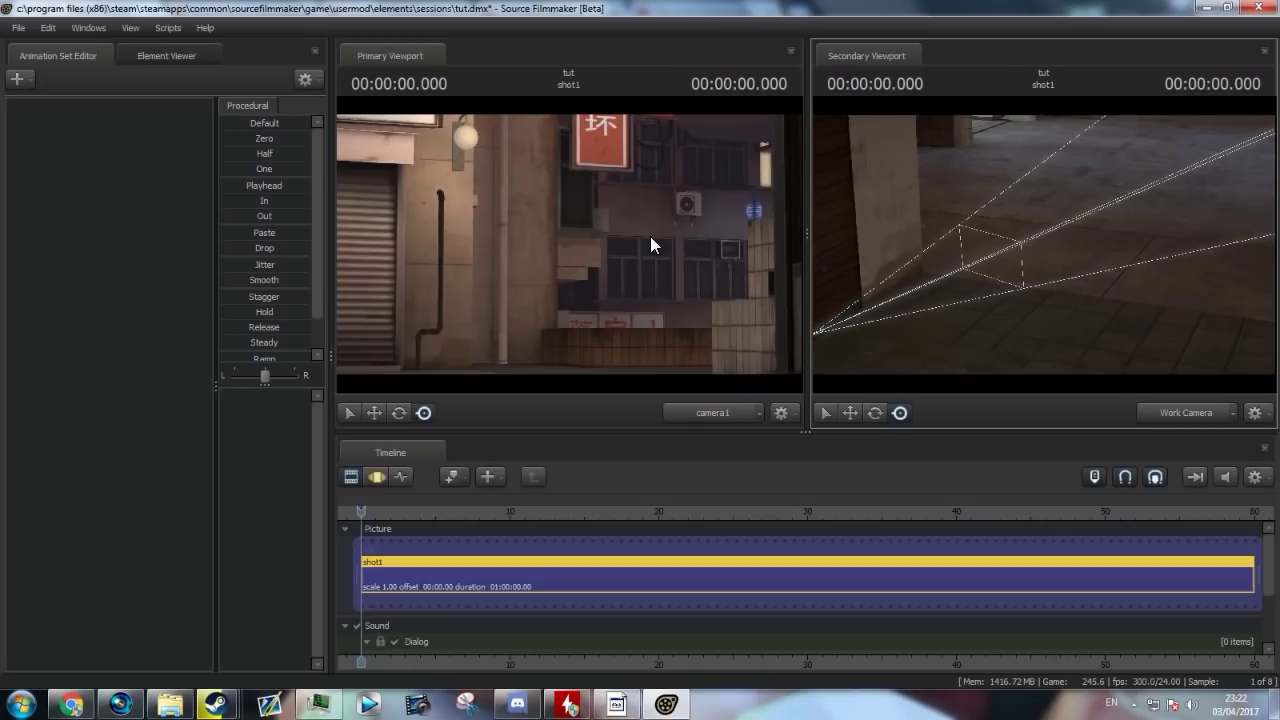
{"action": "left_click", "coordinate": [30, 78]}
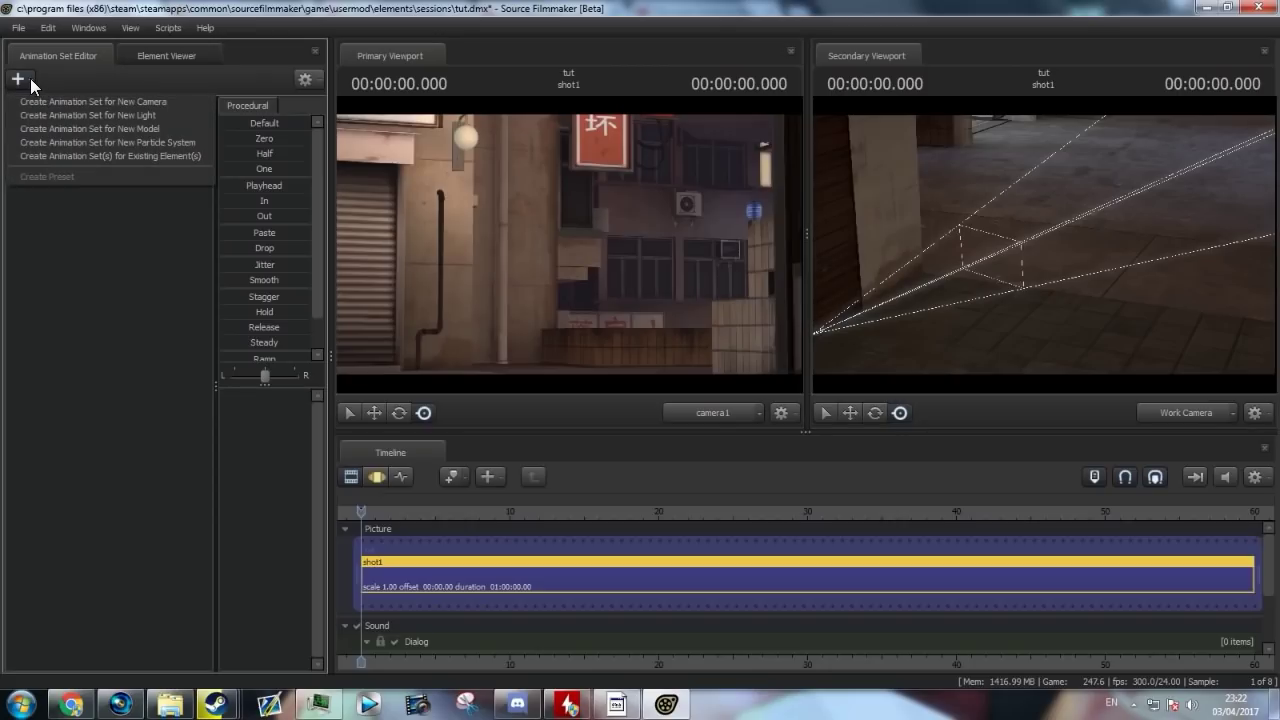
{"action": "left_click", "coordinate": [72, 128]}
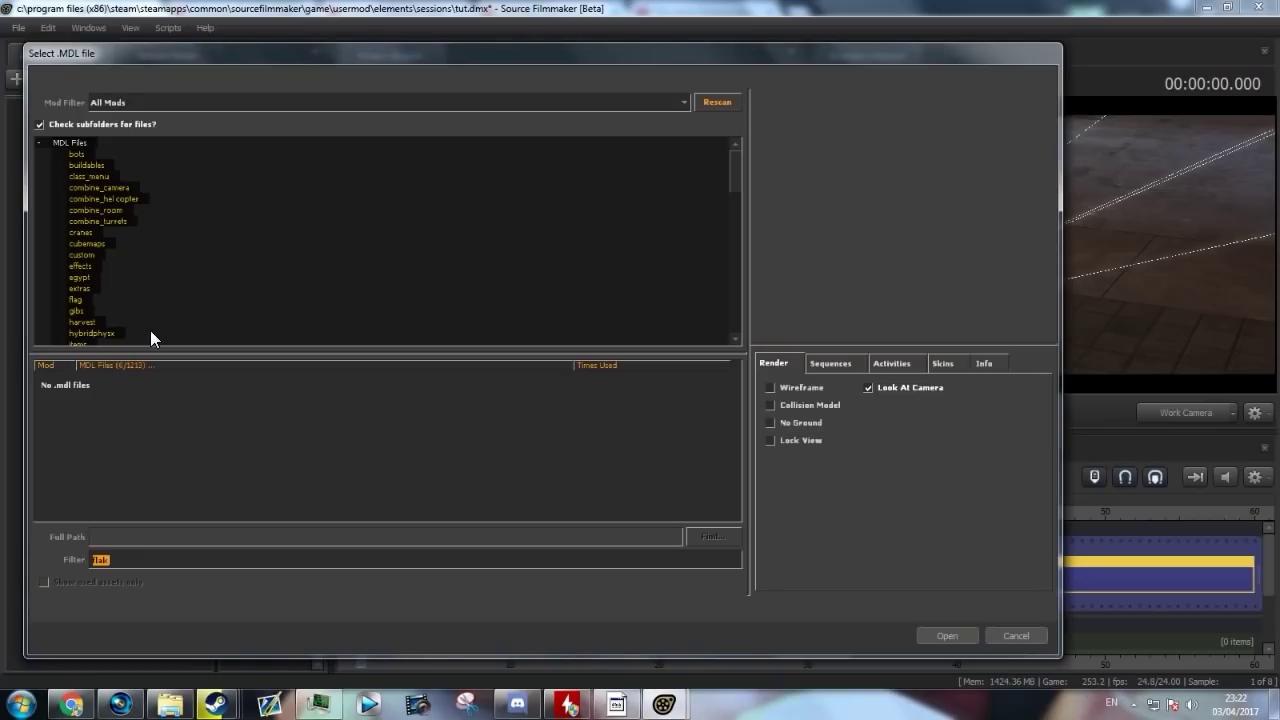
{"action": "left_click", "coordinate": [1036, 634]}
- Create an animation set for a new model using player\pyro.mdl, filtering the models by "pyro"
{"action": "left_click", "coordinate": [24, 84]}
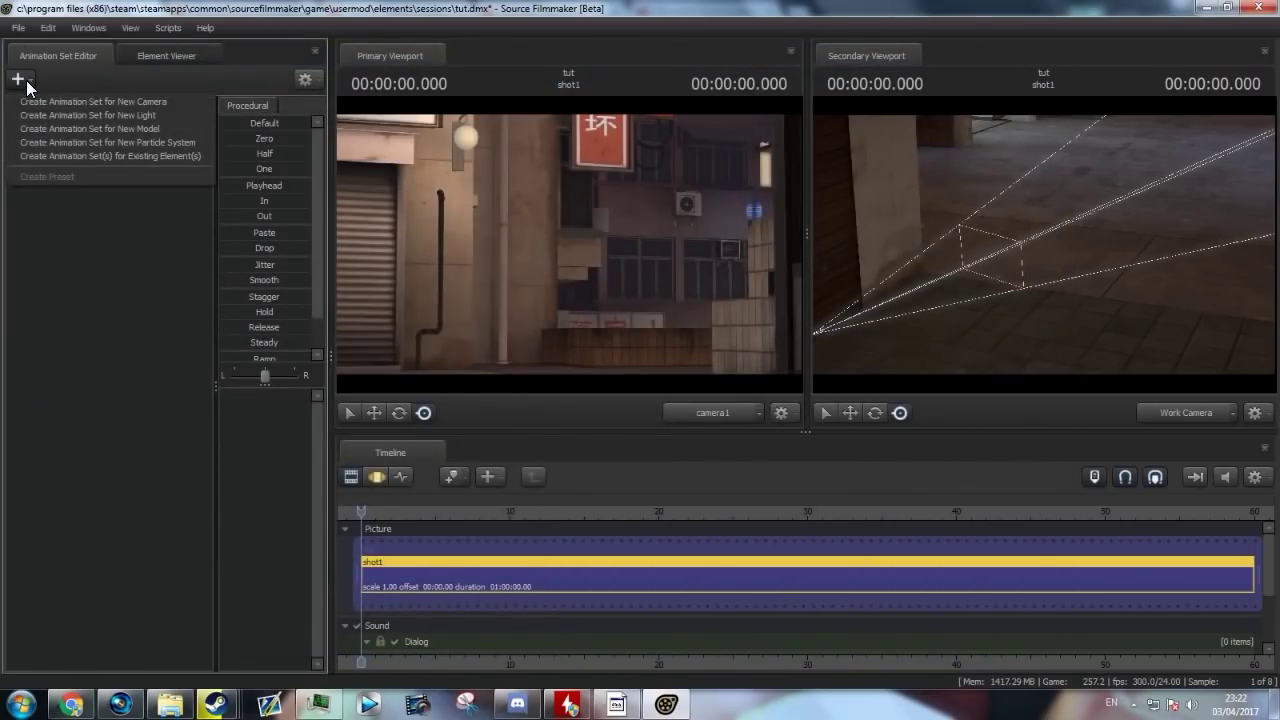
{"action": "left_click", "coordinate": [86, 130]}
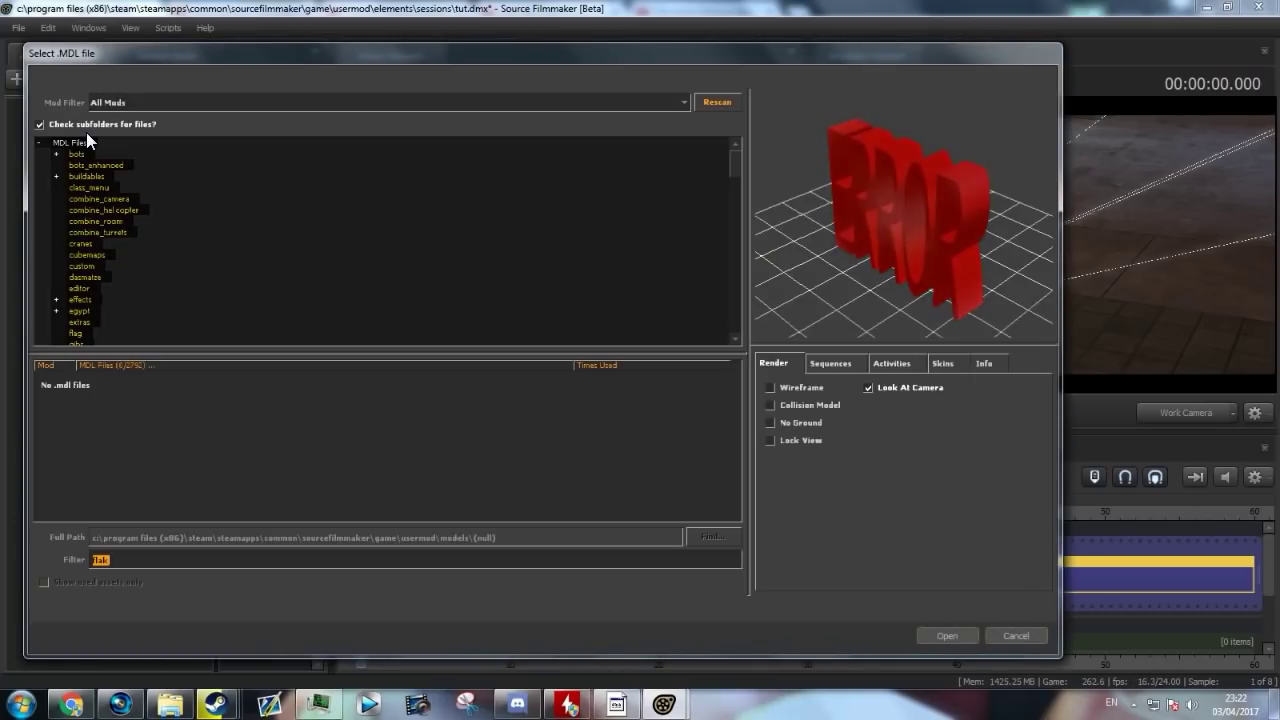
{"action": "type", "text": "pyro"}
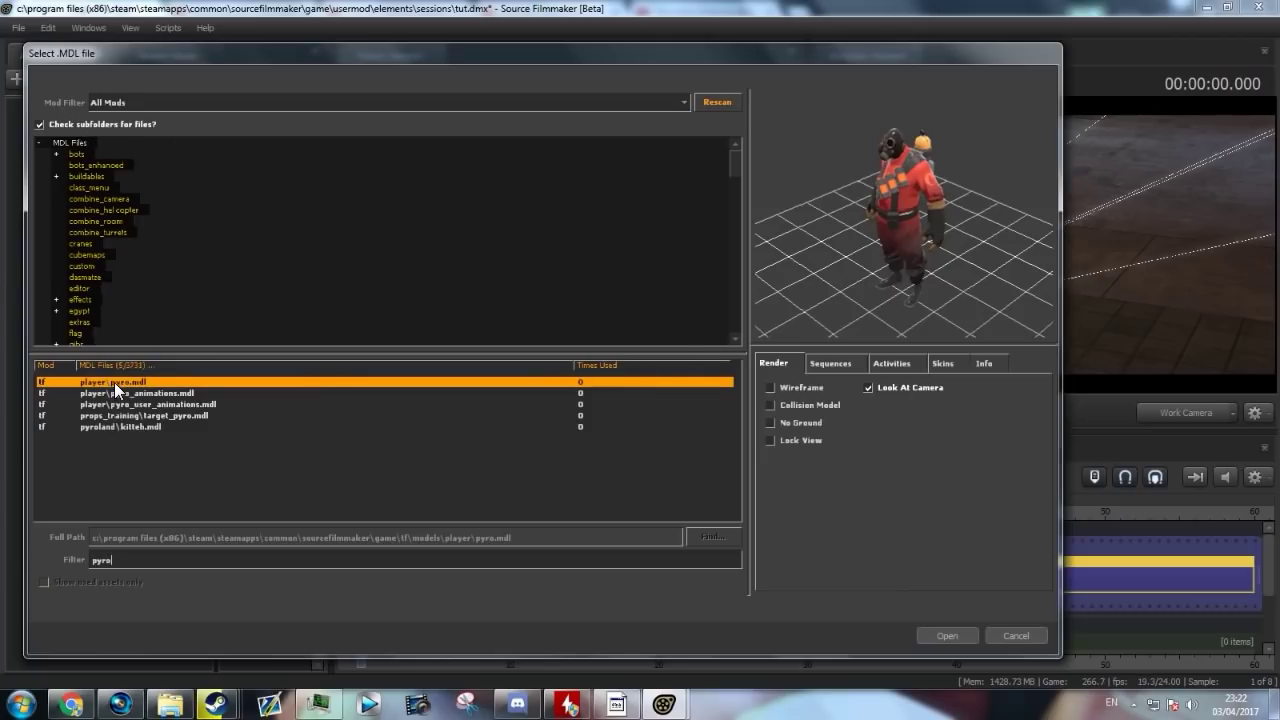
{"action": "left_click", "coordinate": [942, 635]}
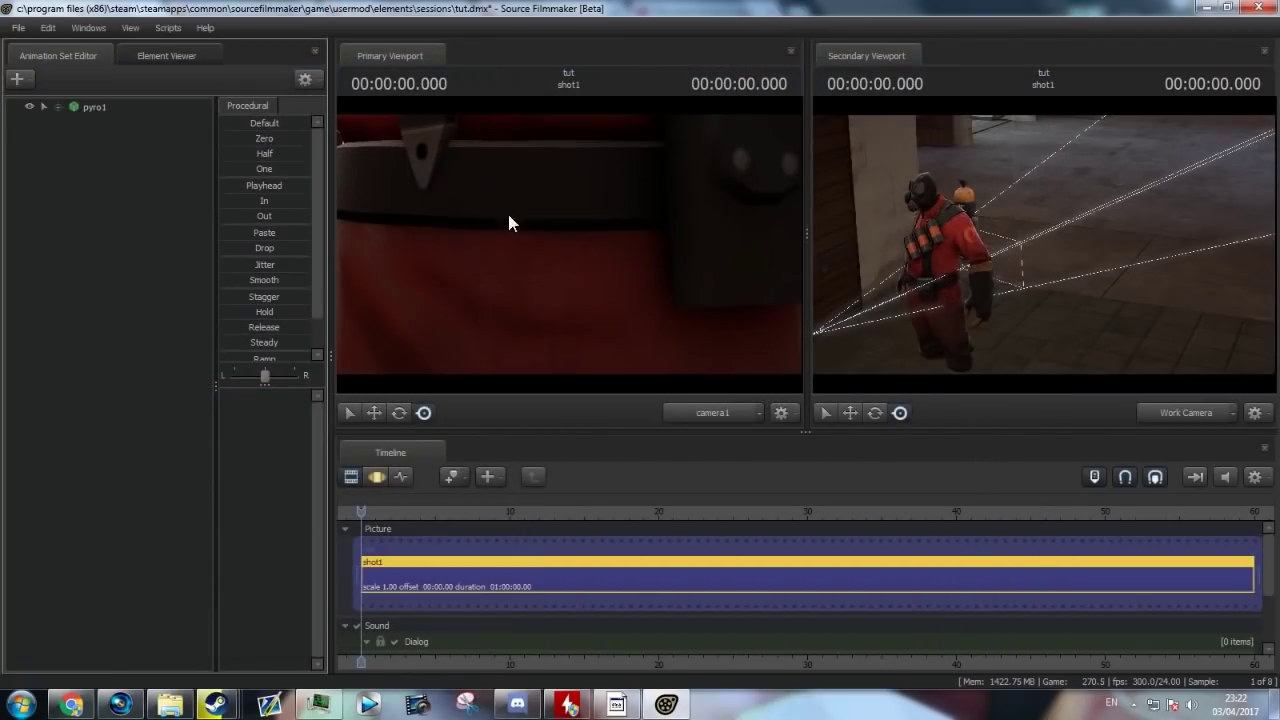
- Select the pyro animation set and show its bones in the Motion Editor
{"action": "left_click", "coordinate": [68, 110]}
{"action": "left_click", "coordinate": [375, 478]}
{"action": "left_click_drag", "start_coordinate": [1026, 374], "coordinate": [1026, 430]}
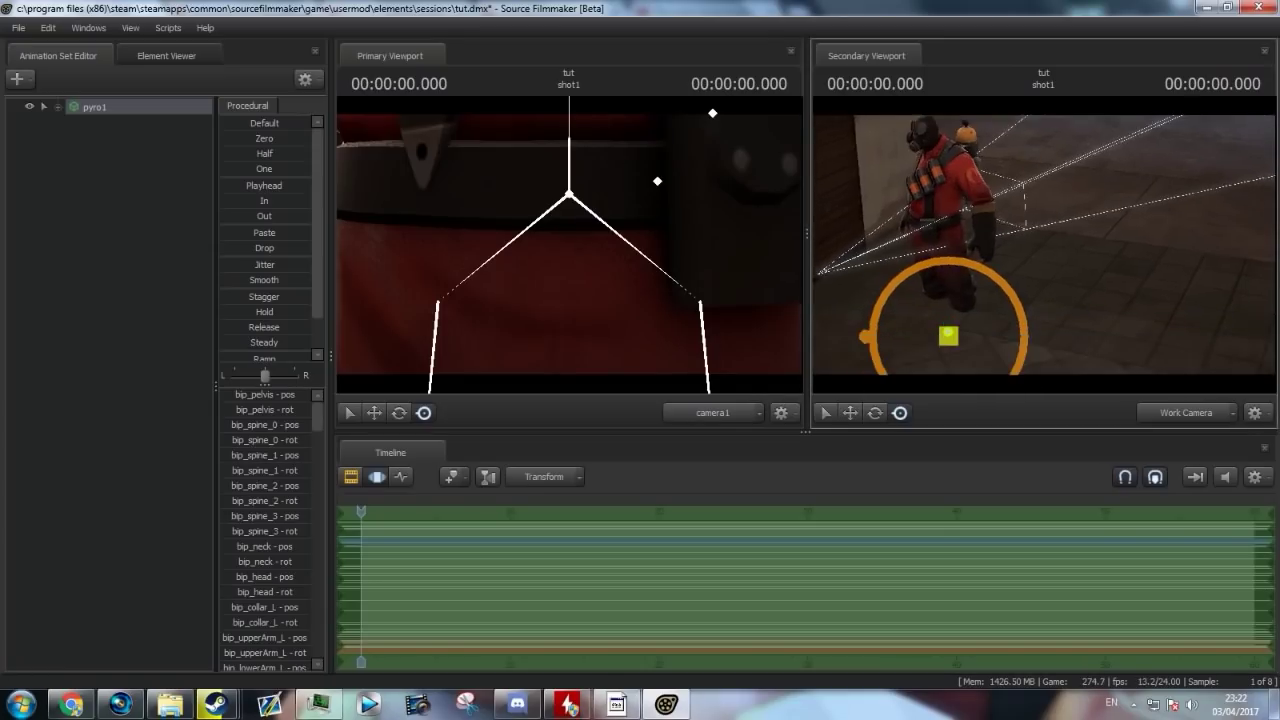
{"action": "left_click_drag", "start_coordinate": [1044, 245], "coordinate": [1041, 214]}
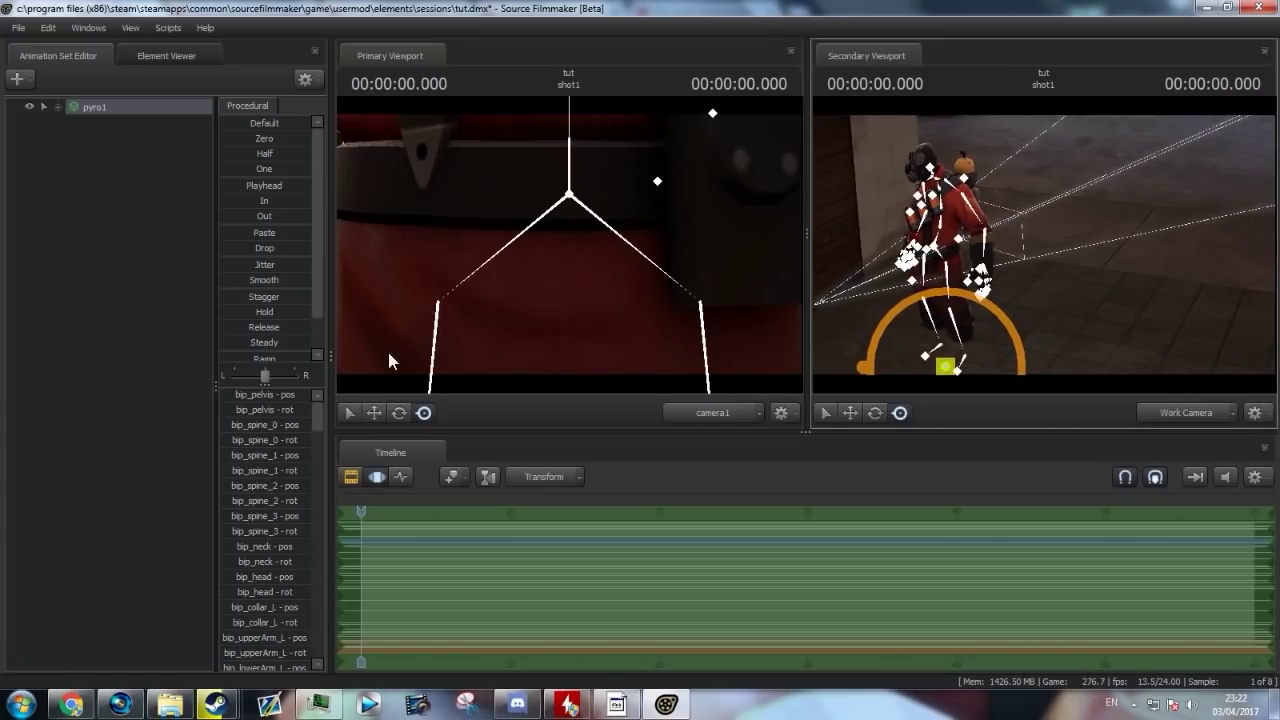
{"action": "left_click", "coordinate": [352, 477]}
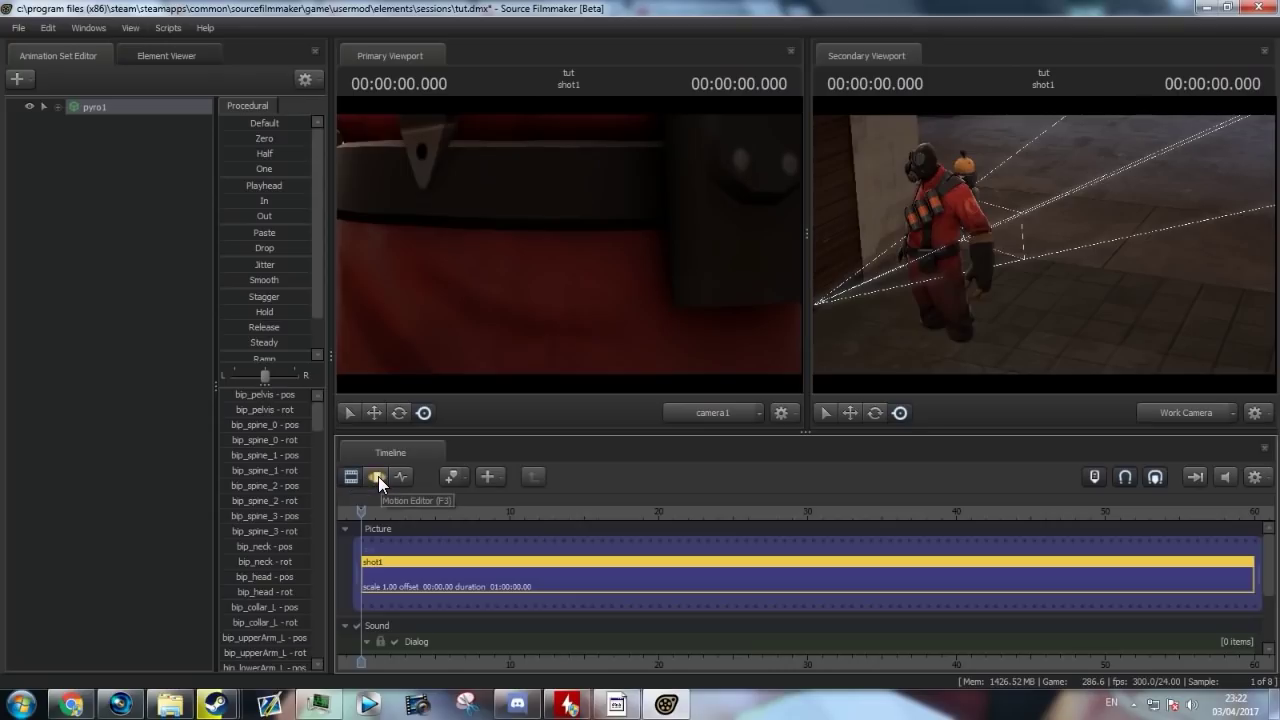
{"action": "left_click", "coordinate": [378, 476]}
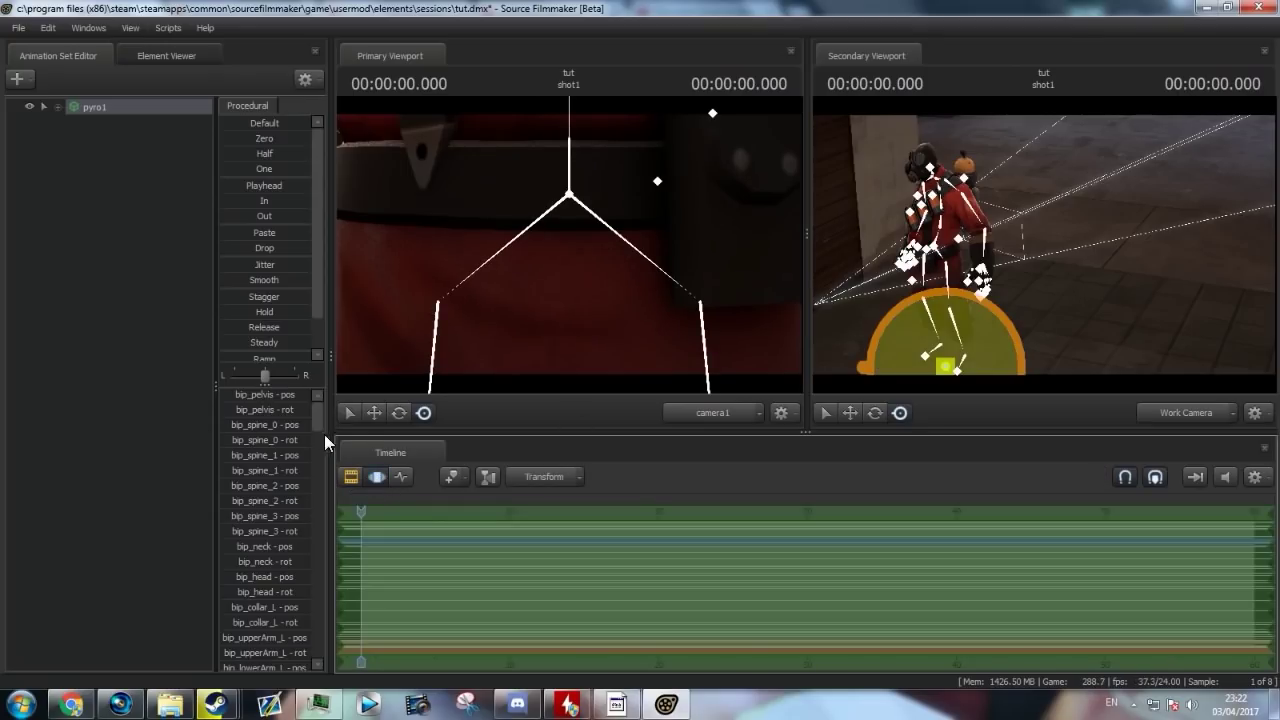
- Move the pyro away from the scene camera, sideways and down with the Move tool until its head and chest are in frame
{"action": "left_click", "coordinate": [373, 418]}
{"action": "left_click_drag", "start_coordinate": [1048, 309], "coordinate": [1048, 343]}
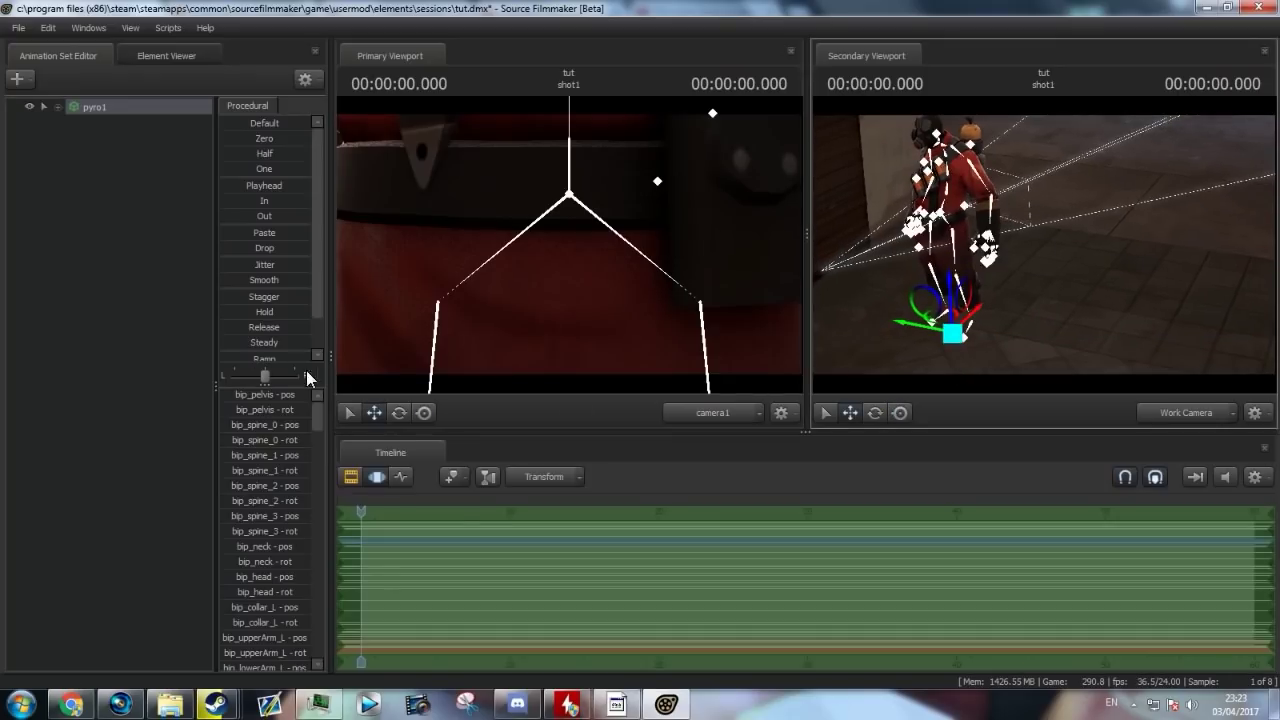
{"action": "left_click_drag", "start_coordinate": [1069, 188], "coordinate": [1092, 157]}
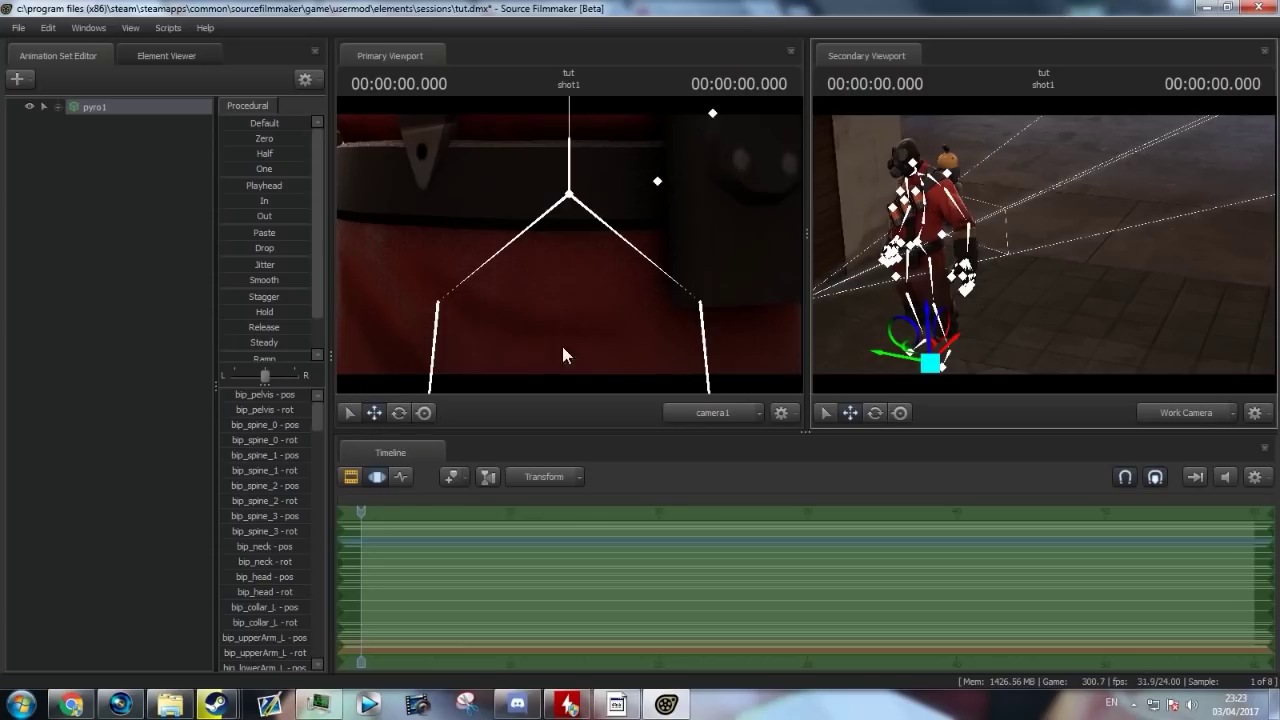
{"action": "left_click_drag", "start_coordinate": [890, 354], "coordinate": [1039, 273]}
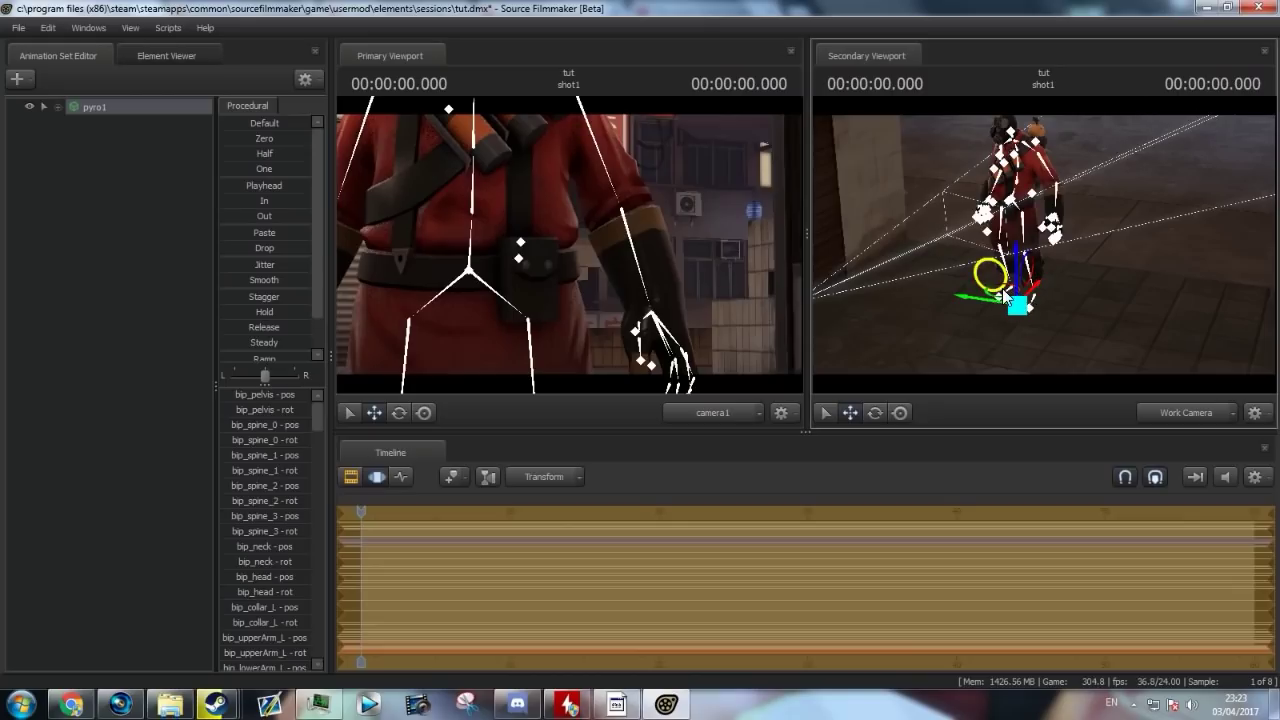
{"action": "left_click_drag", "start_coordinate": [972, 302], "coordinate": [1024, 306]}
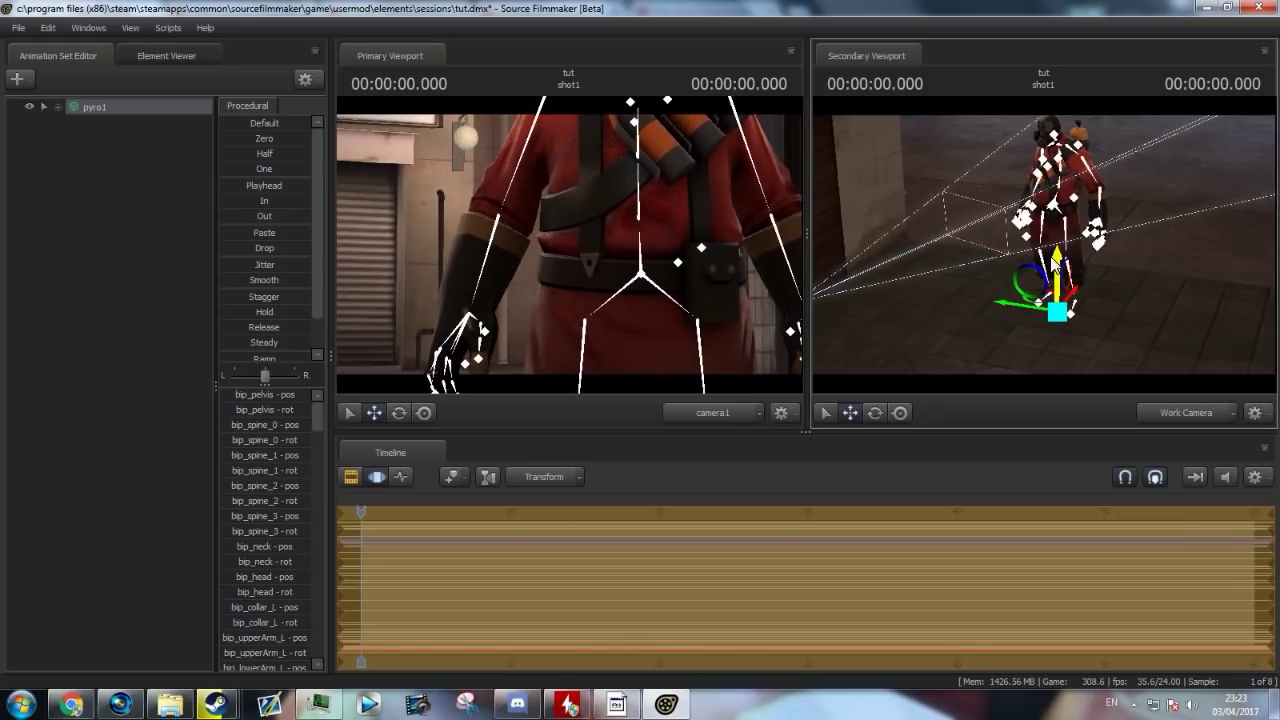
{"action": "left_click_drag", "start_coordinate": [1057, 270], "coordinate": [1057, 313]}
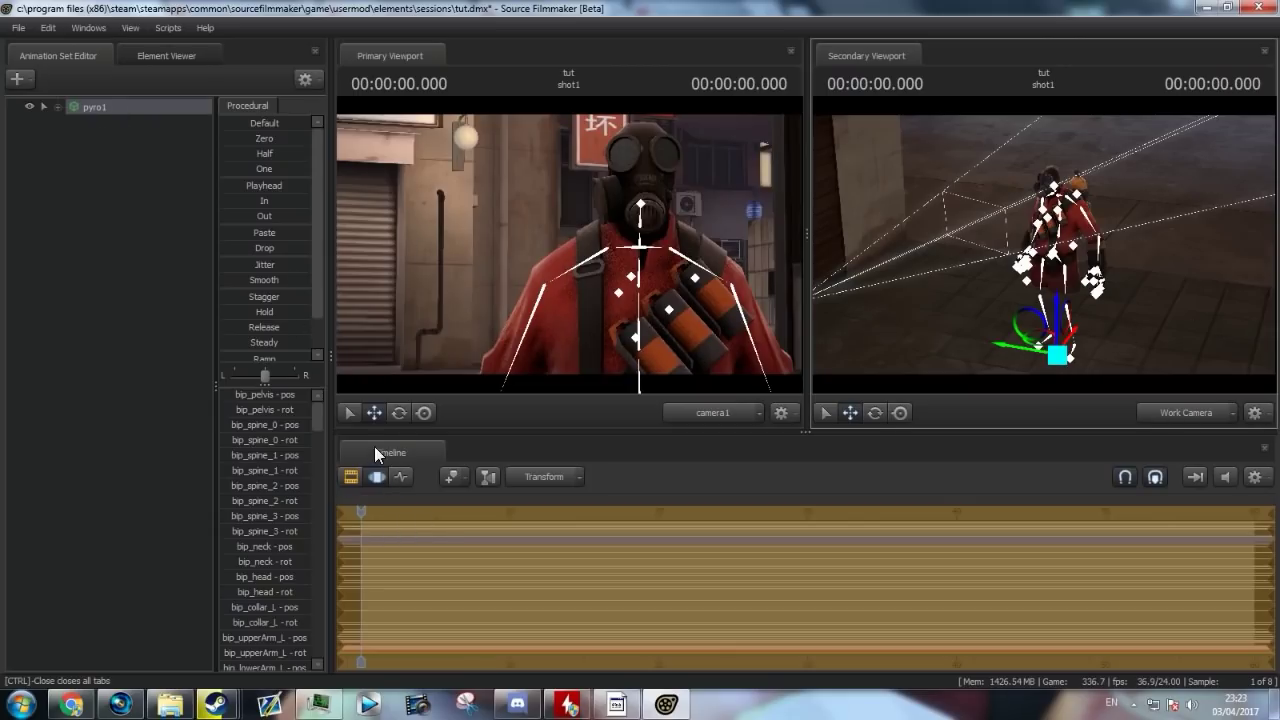
- Rotate the pyro slightly, and reposition it on the ground so it stands a little off-centre in the camera frame
{"action": "left_click", "coordinate": [398, 414]}
{"action": "left_click_drag", "start_coordinate": [1108, 366], "coordinate": [1106, 368]}
{"action": "left_click", "coordinate": [375, 413]}
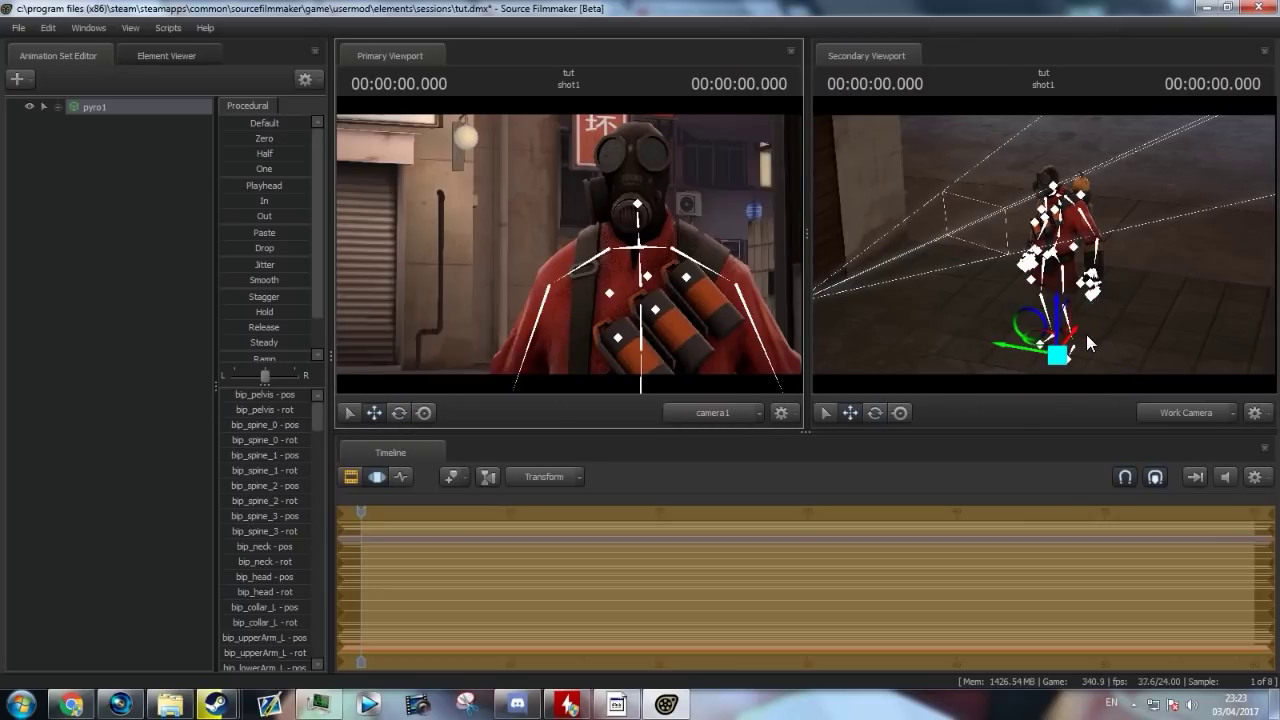
{"action": "left_click_drag", "start_coordinate": [1028, 349], "coordinate": [1080, 340]}
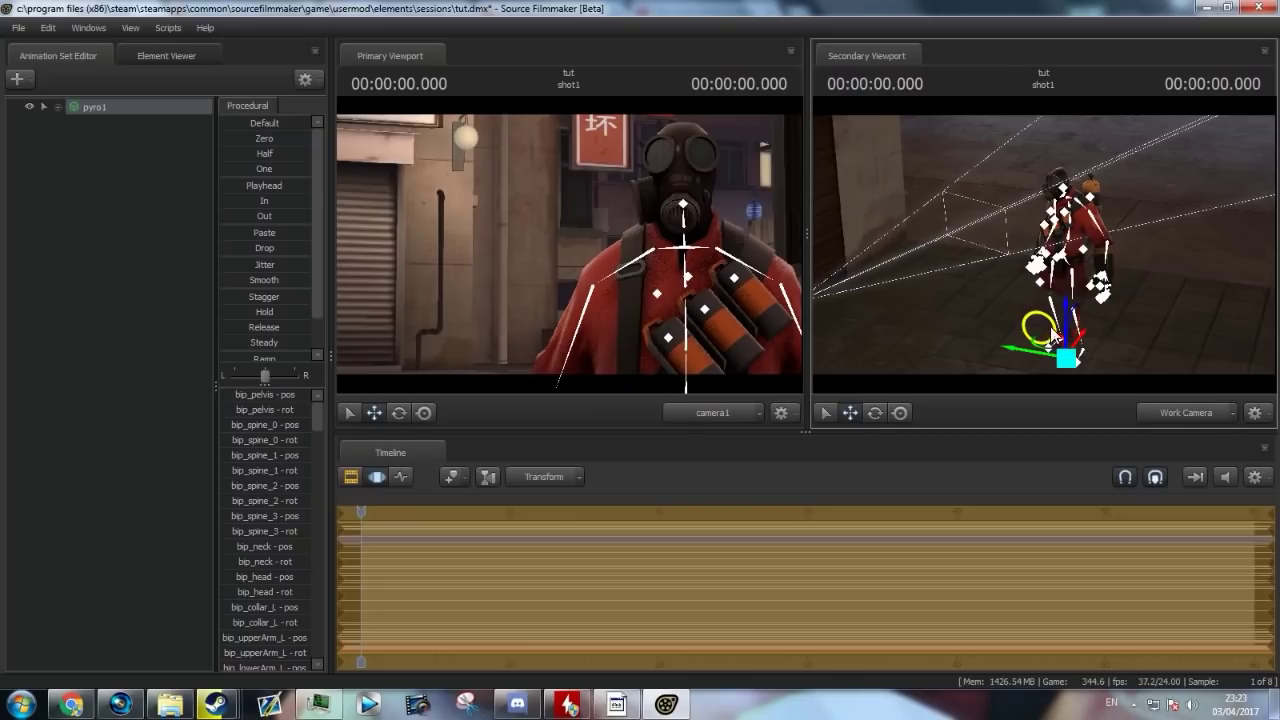
- Add the Team Fortress item Sub Zero Suit to the pyro, filtering the items by "sub"
{"action": "right_click", "coordinate": [94, 108]}
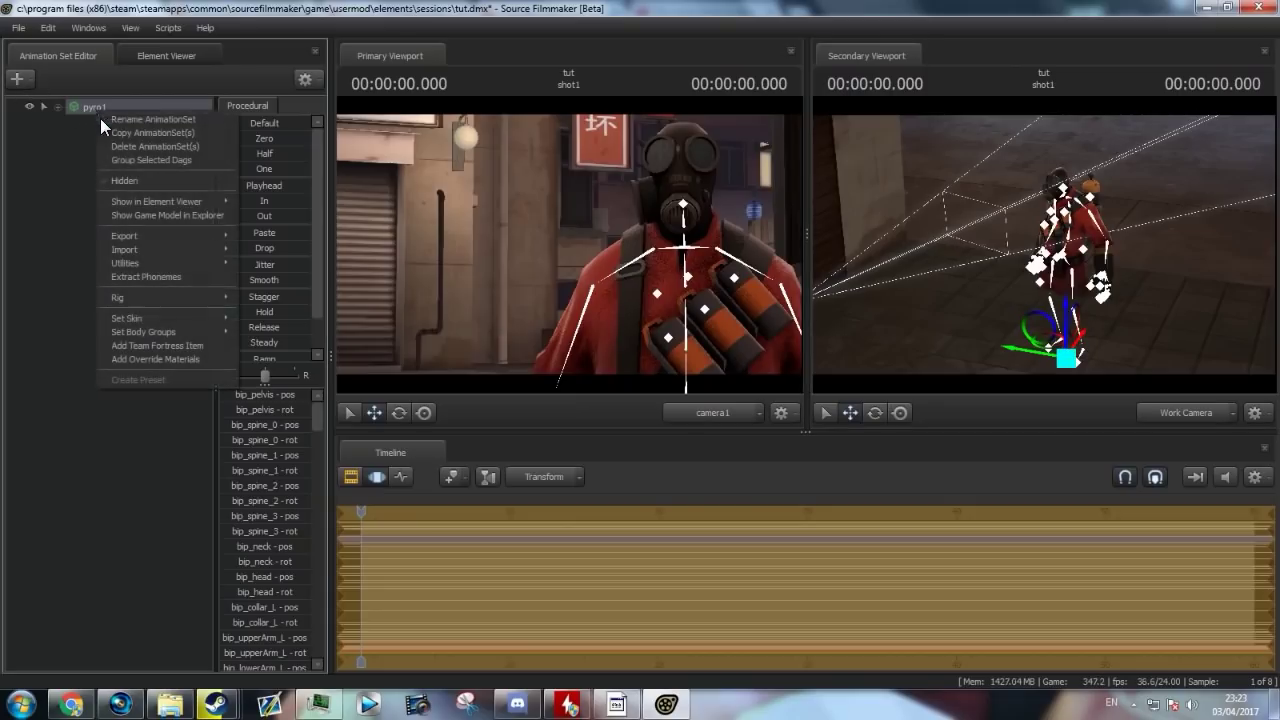
{"action": "left_click", "coordinate": [169, 345]}
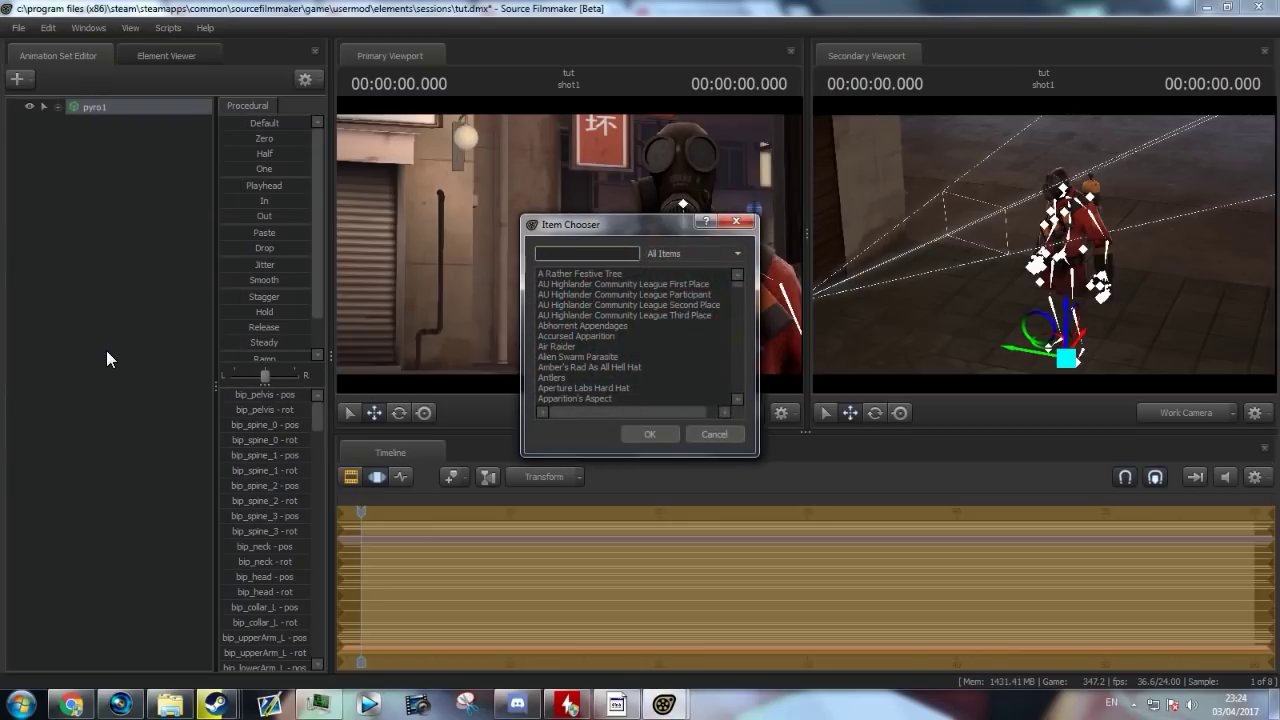
{"action": "type", "text": "sub"}
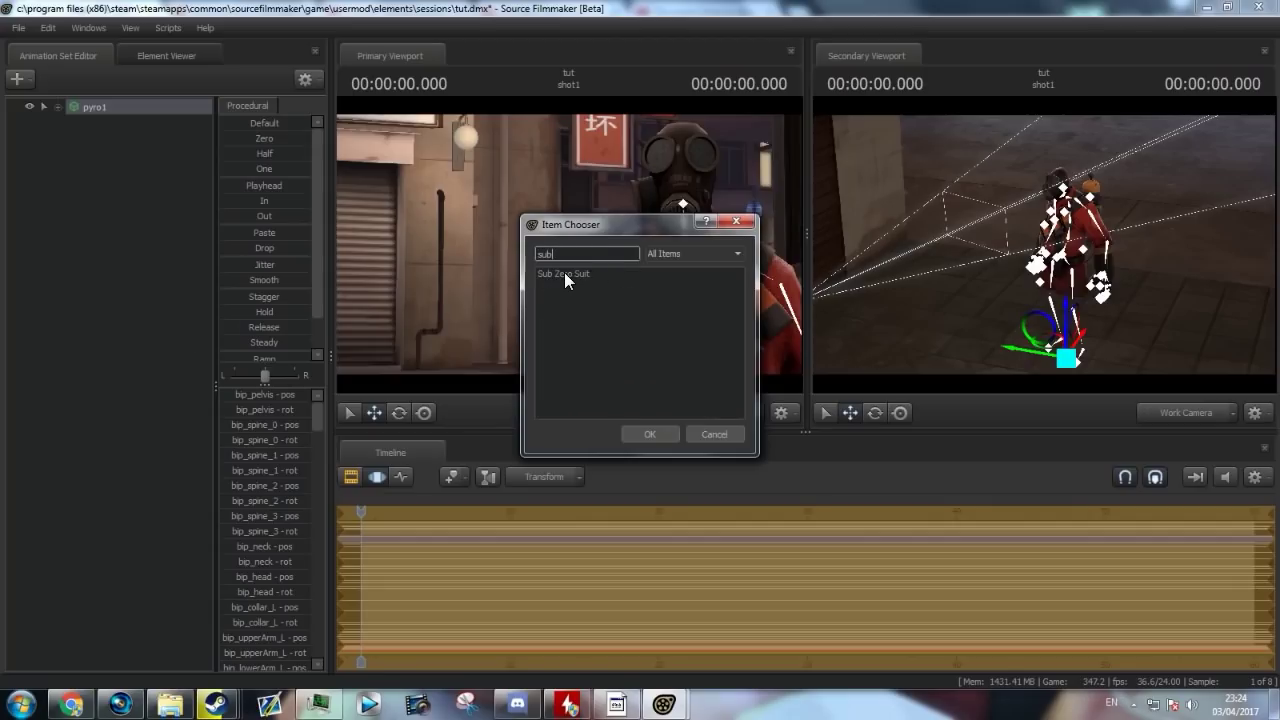
{"action": "left_click", "coordinate": [564, 273]}
{"action": "left_click", "coordinate": [652, 430]}
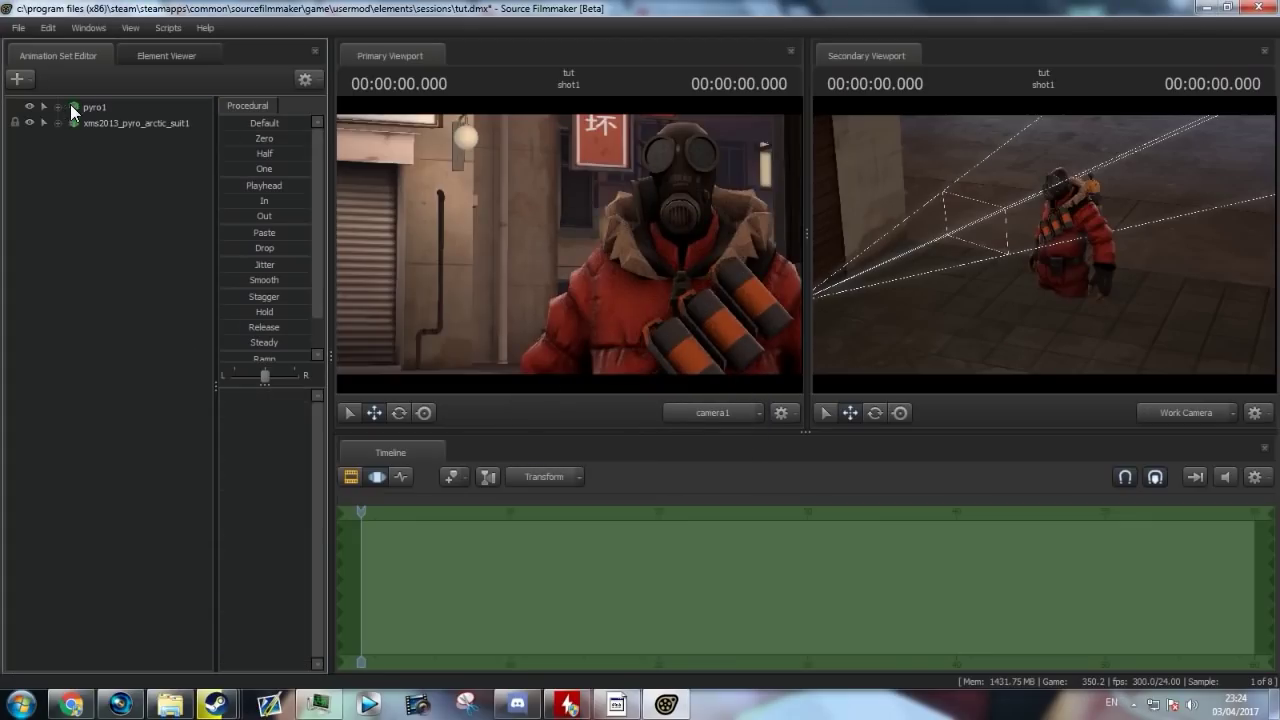
- Add the Team Fortress item Last Breath to the pyro, filtering the items by "last"
{"action": "right_click", "coordinate": [72, 107]}
{"action": "left_click", "coordinate": [122, 338]}
{"action": "type", "text": "la"}
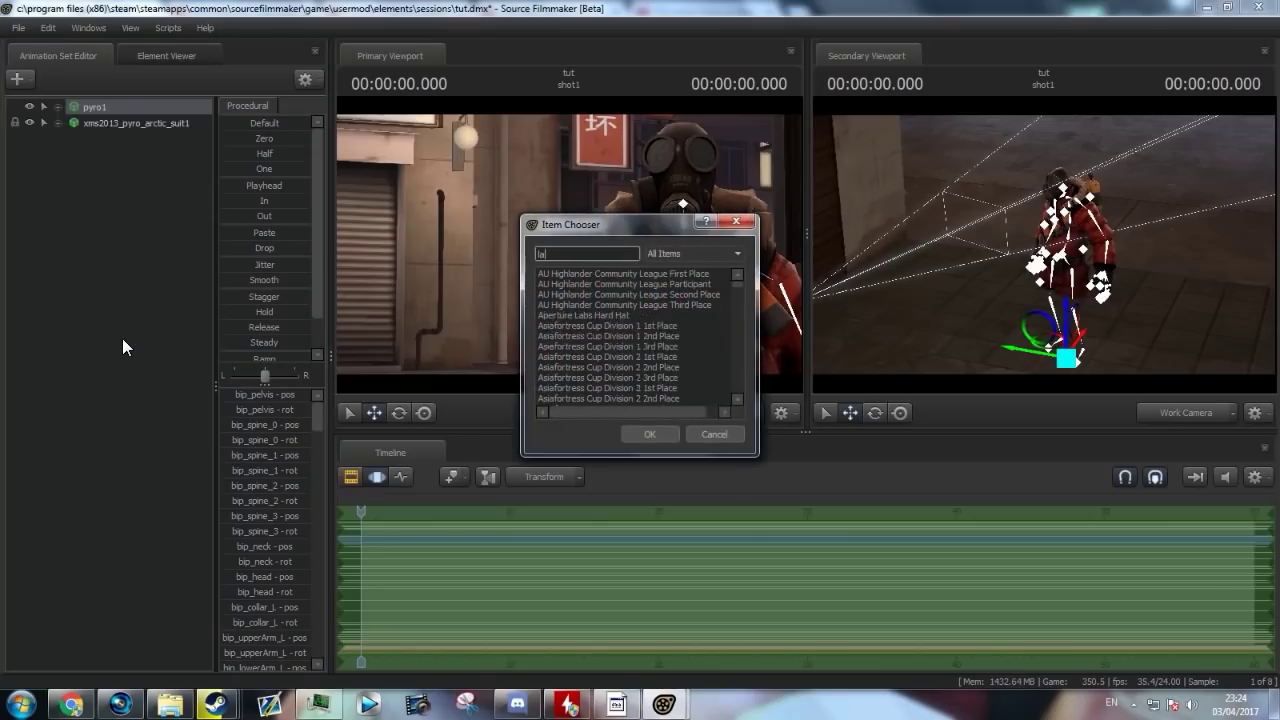
{"action": "type", "text": "st"}
{"action": "left_click", "coordinate": [562, 273]}
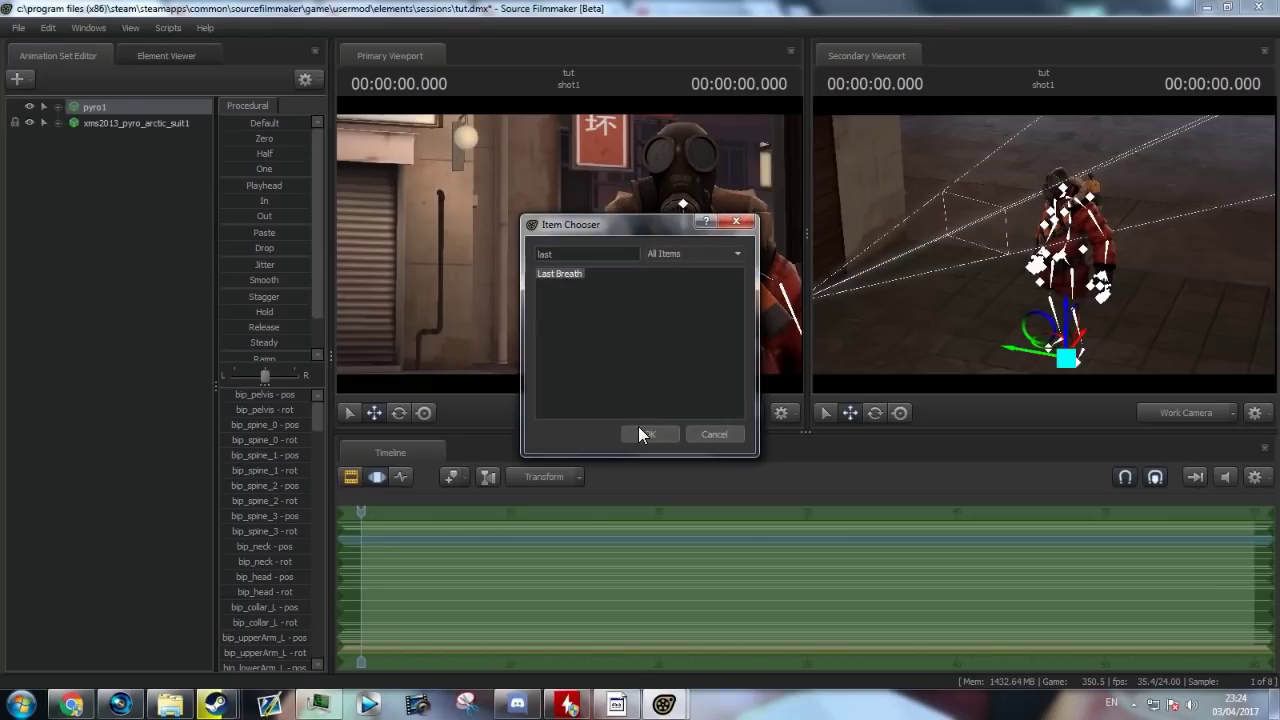
{"action": "left_click", "coordinate": [646, 434]}
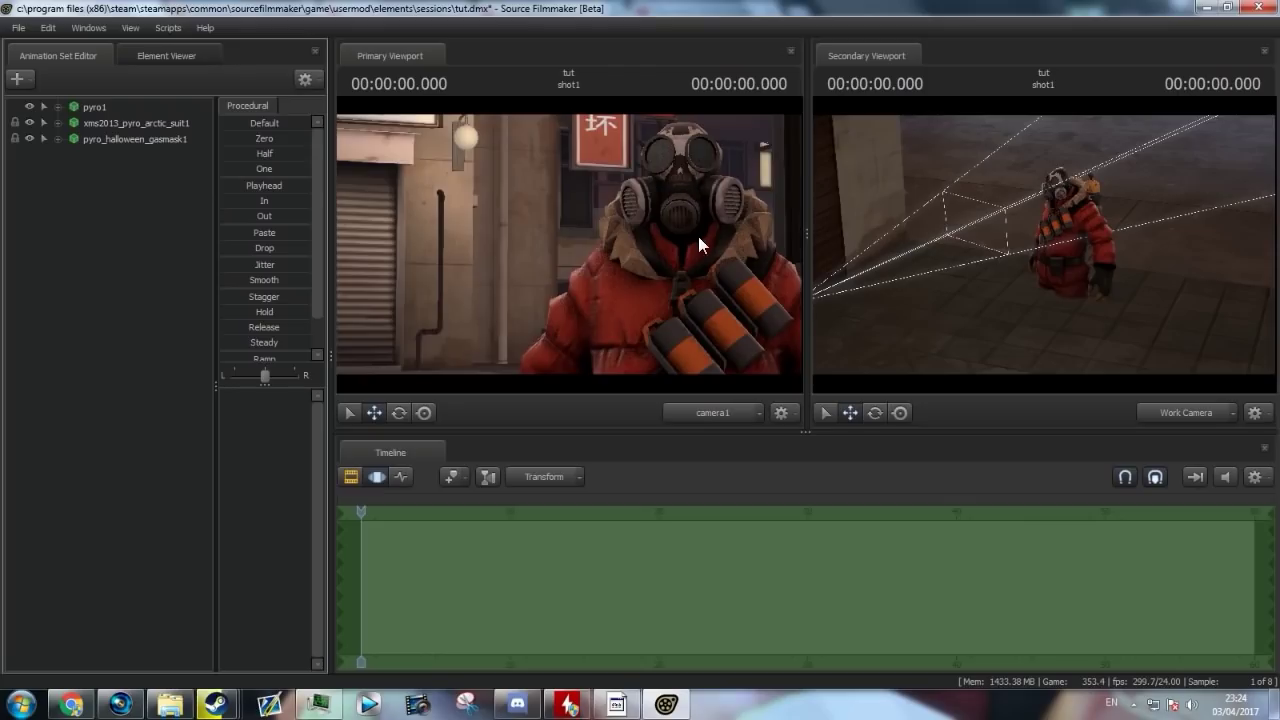
- Set the pyro's head body group to <none> so the default head does not overlap the mask
{"action": "left_click", "coordinate": [94, 106]}
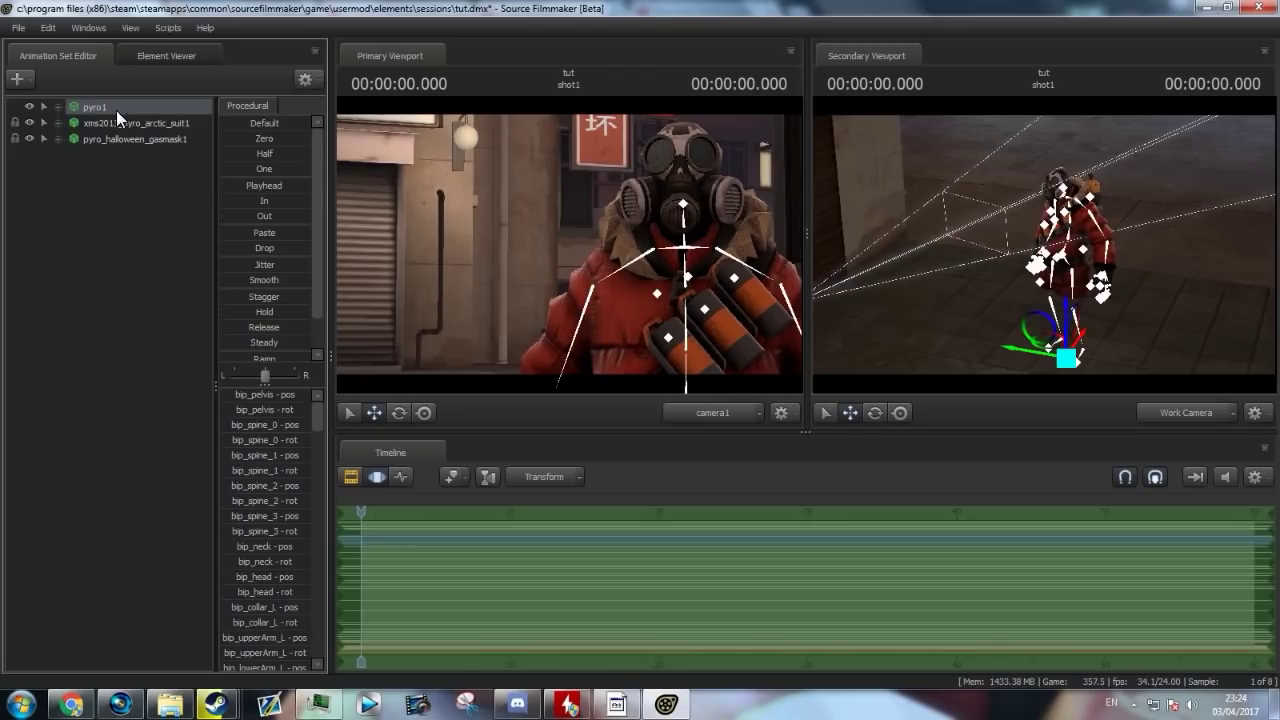
{"action": "right_click", "coordinate": [100, 106]}
{"action": "mouse_move", "coordinate": [143, 324]}
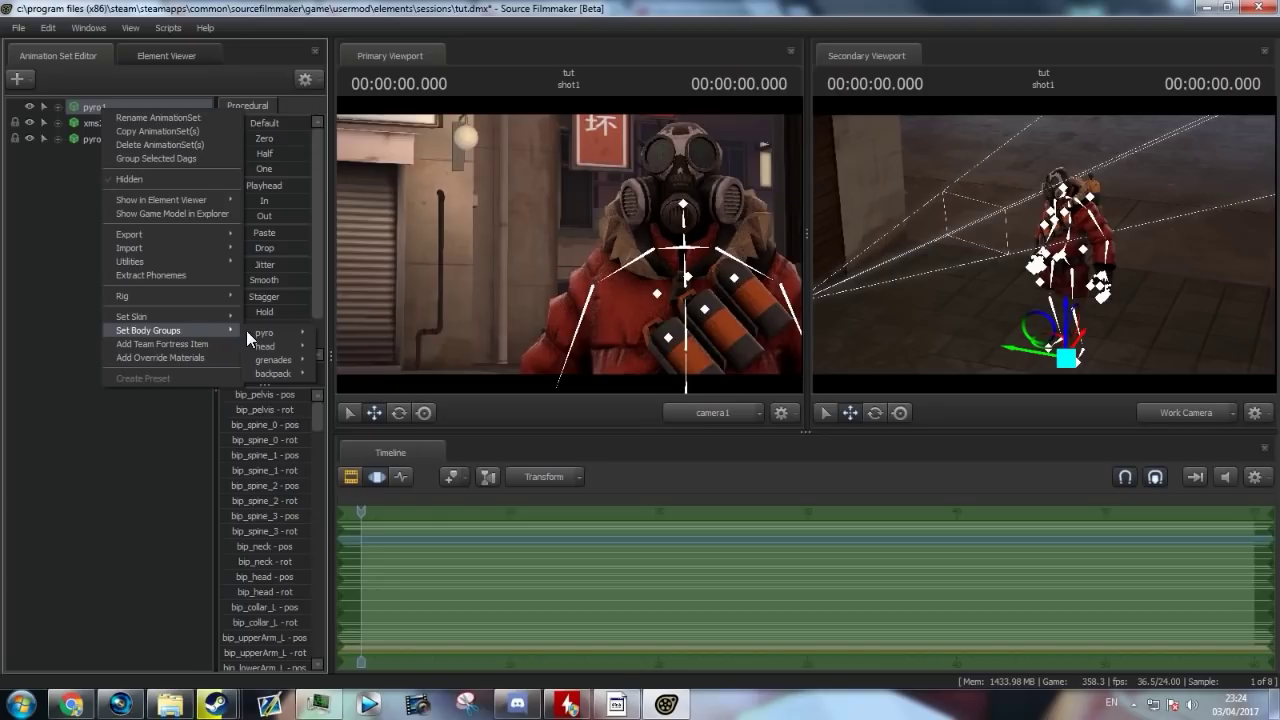
{"action": "mouse_move", "coordinate": [277, 346]}
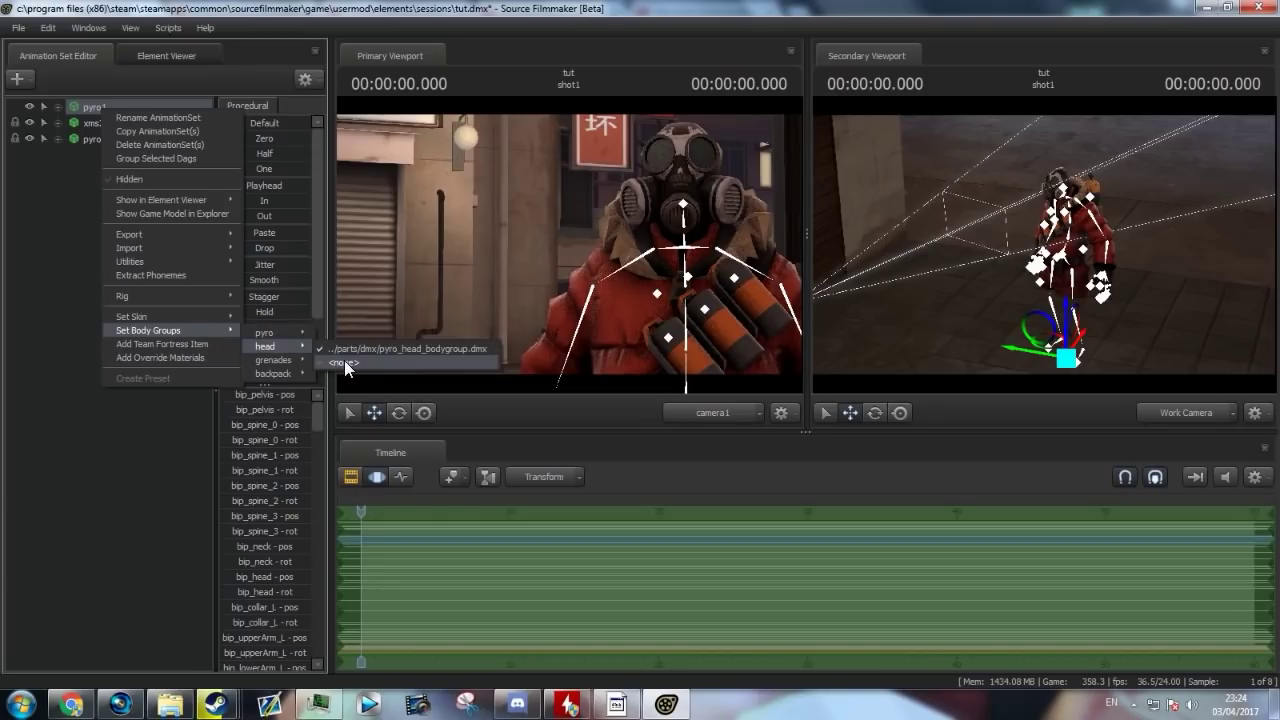
{"action": "left_click", "coordinate": [344, 363]}
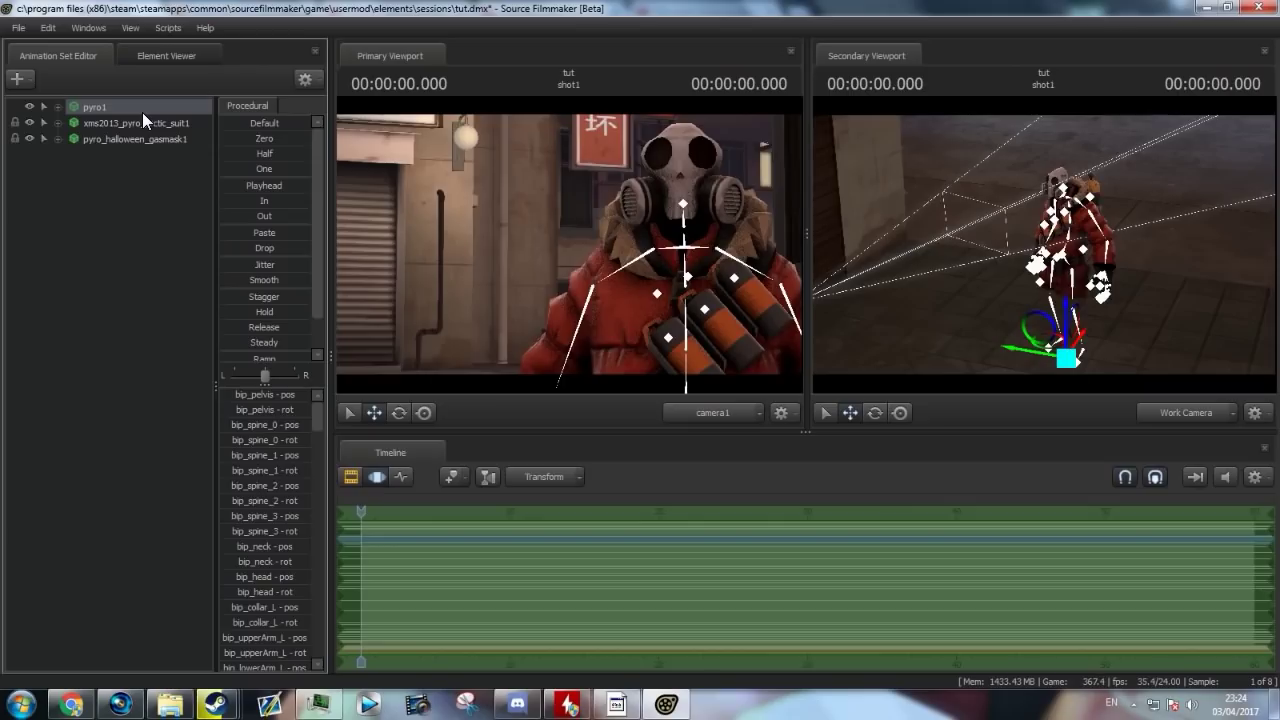
- Add the Team Fortress item Pyro's Beanie to the pyro, and tilt the scene camera up slightly to fit the hat in frame
{"action": "right_click", "coordinate": [91, 106]}
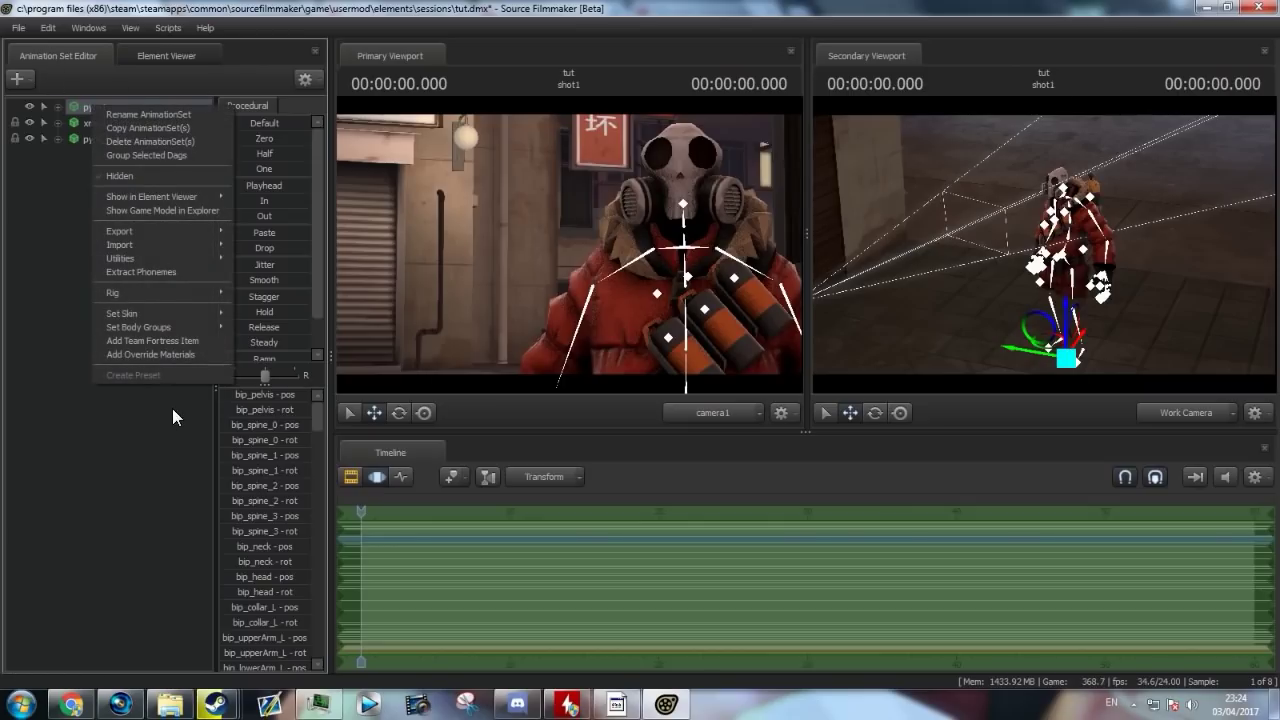
{"action": "left_click", "coordinate": [156, 342]}
{"action": "type", "text": "beani"}
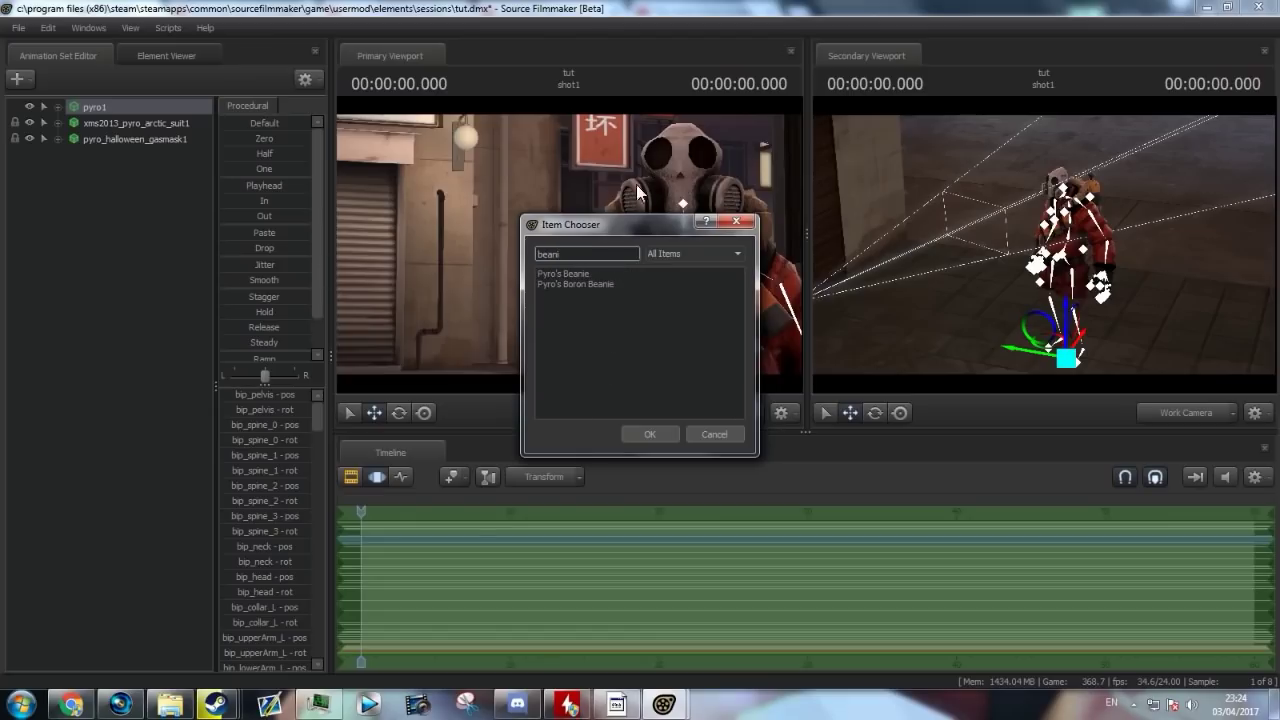
{"action": "left_click", "coordinate": [586, 275]}
{"action": "left_click", "coordinate": [649, 434]}
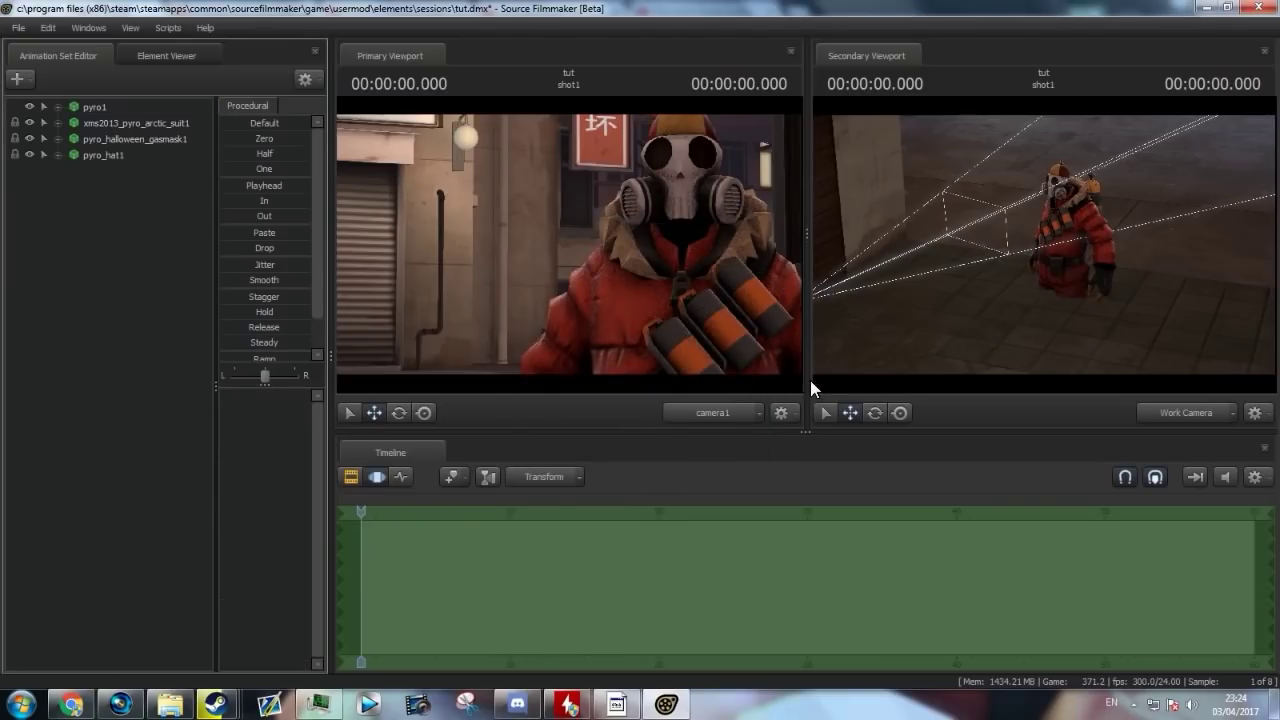
{"action": "left_click_drag", "start_coordinate": [716, 198], "coordinate": [718, 203]}
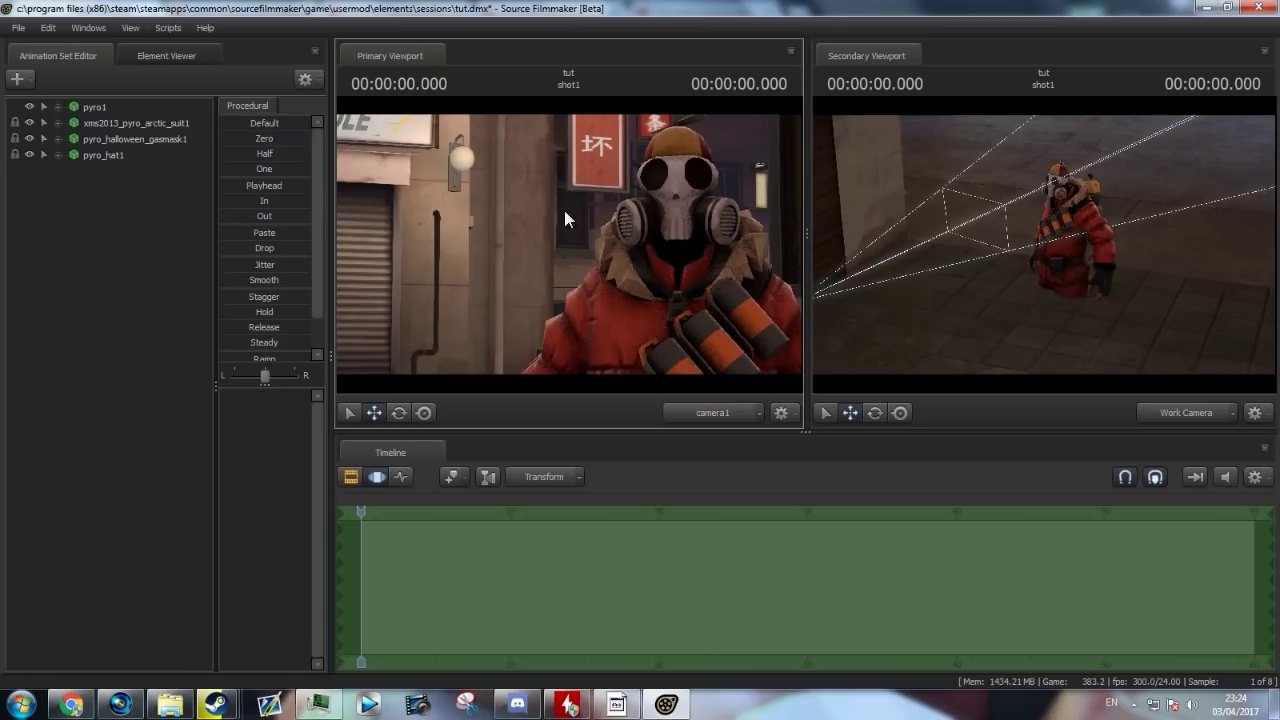
- Start importing an animation sequence onto the pyro and preview selectionMenu_Idle
{"action": "left_click", "coordinate": [96, 106]}
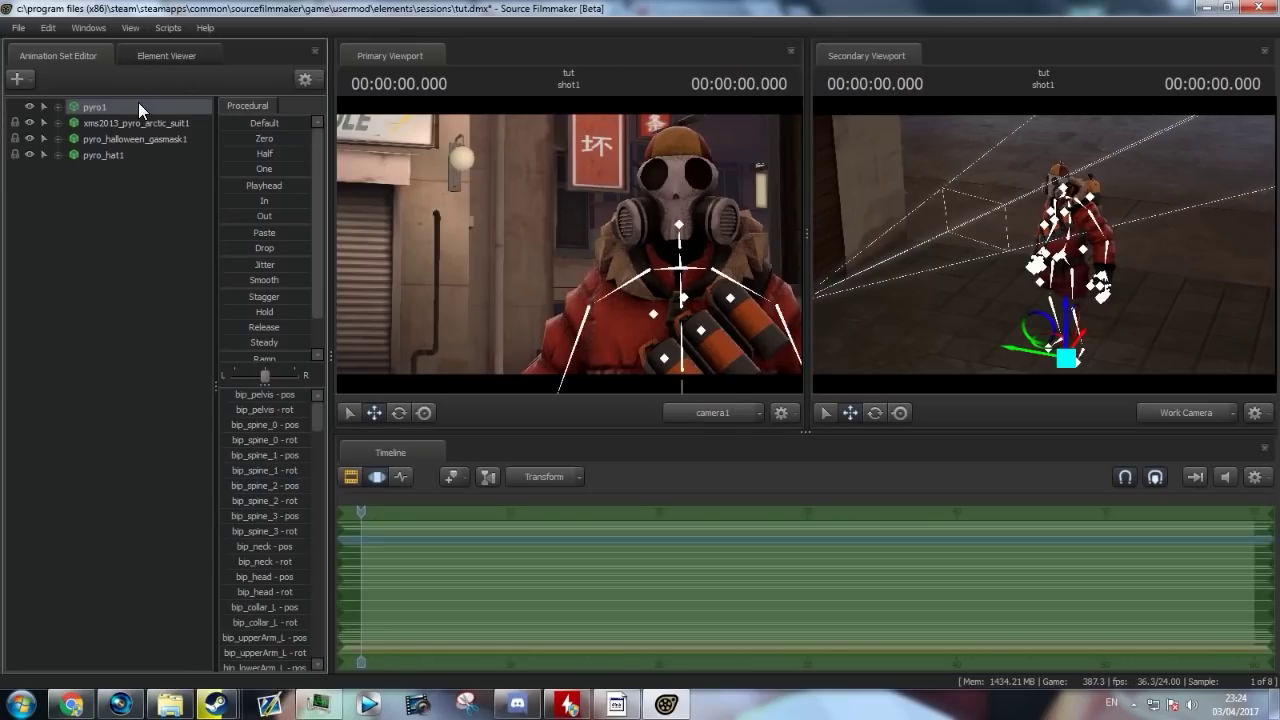
{"action": "right_click", "coordinate": [138, 104]}
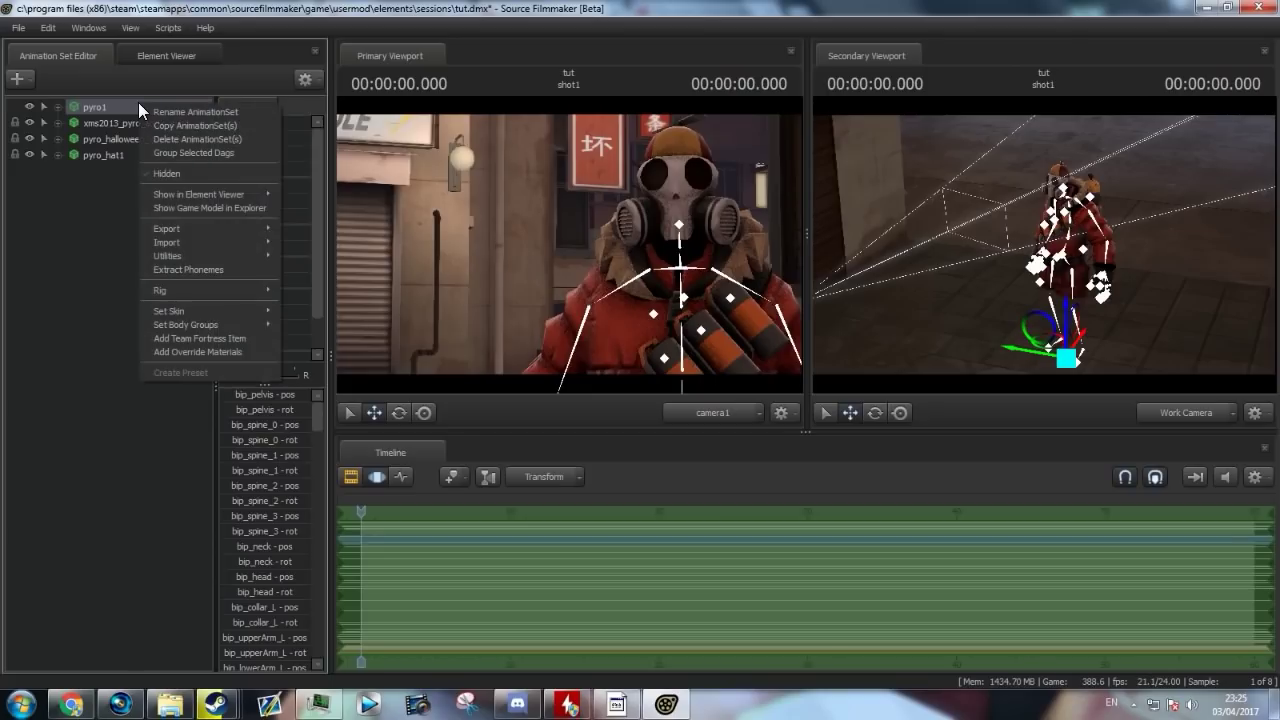
{"action": "mouse_move", "coordinate": [218, 248]}
{"action": "left_click", "coordinate": [334, 256]}
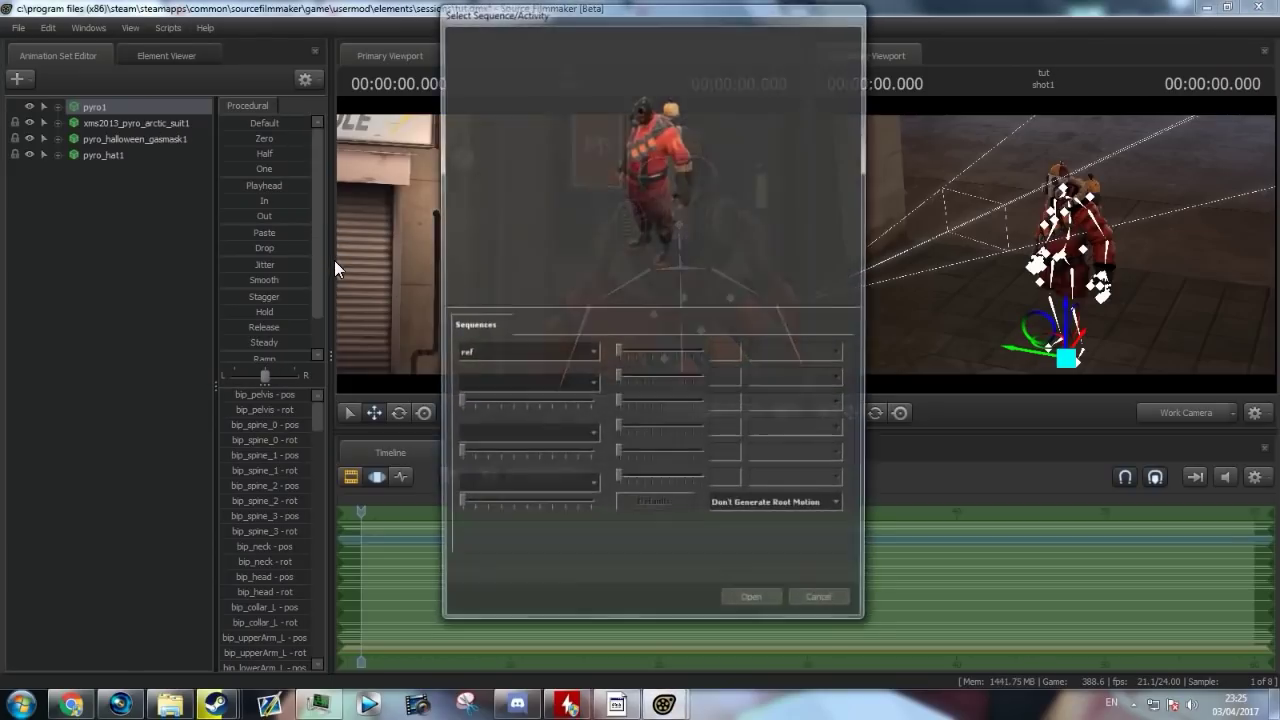
{"action": "left_click", "coordinate": [588, 356]}
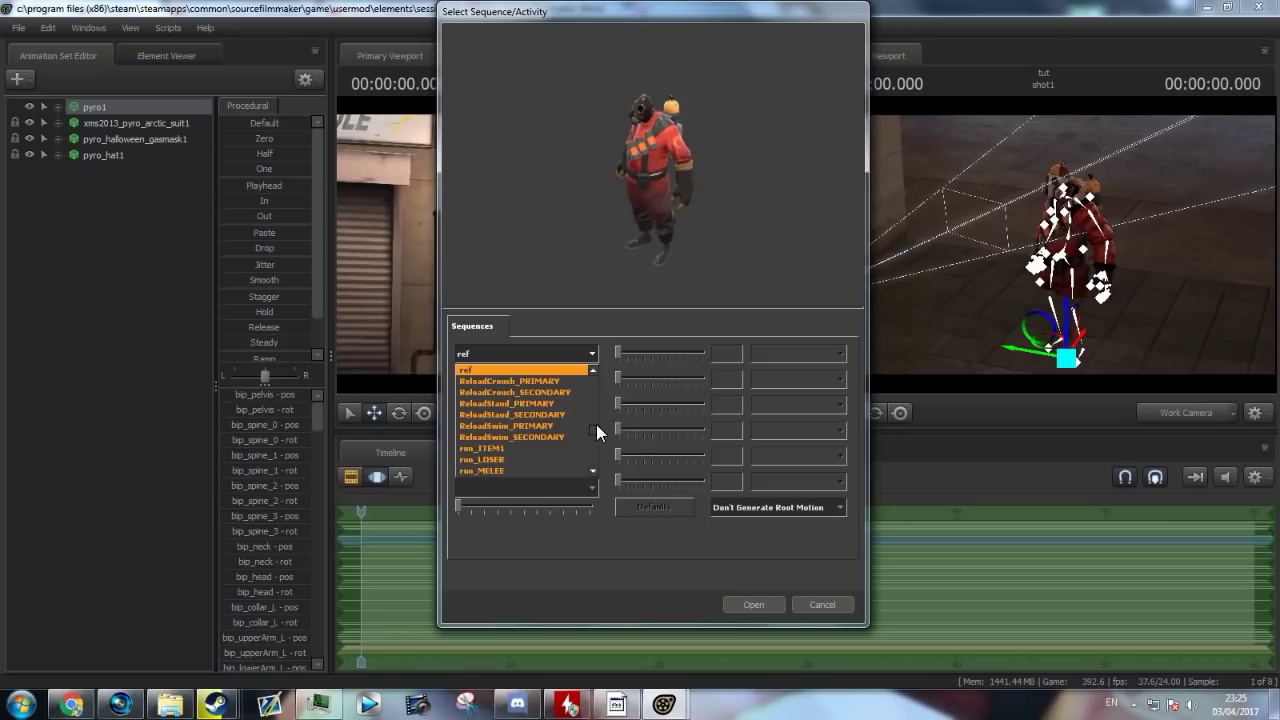
{"action": "scroll", "coordinate": [596, 426], "scroll_direction": "down", "scroll_amount": 10}
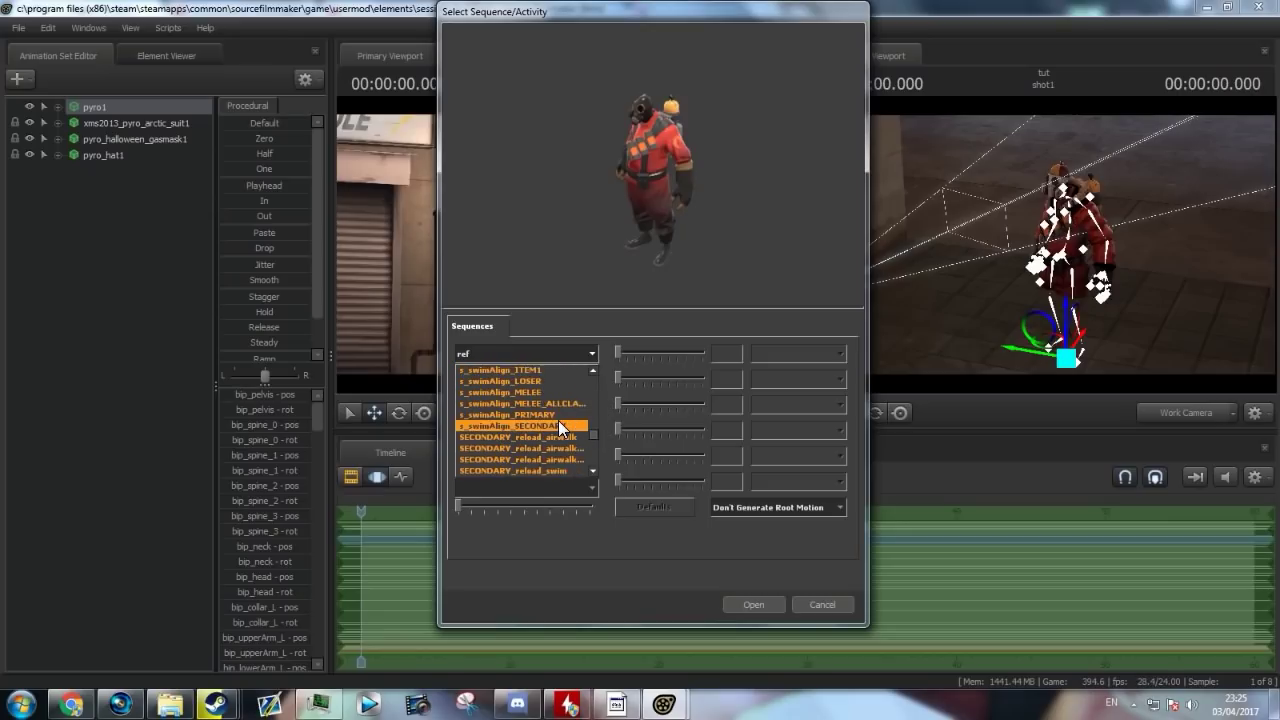
{"action": "scroll", "coordinate": [556, 432], "scroll_direction": "down", "scroll_amount": 2}
{"action": "left_click", "coordinate": [552, 443]}
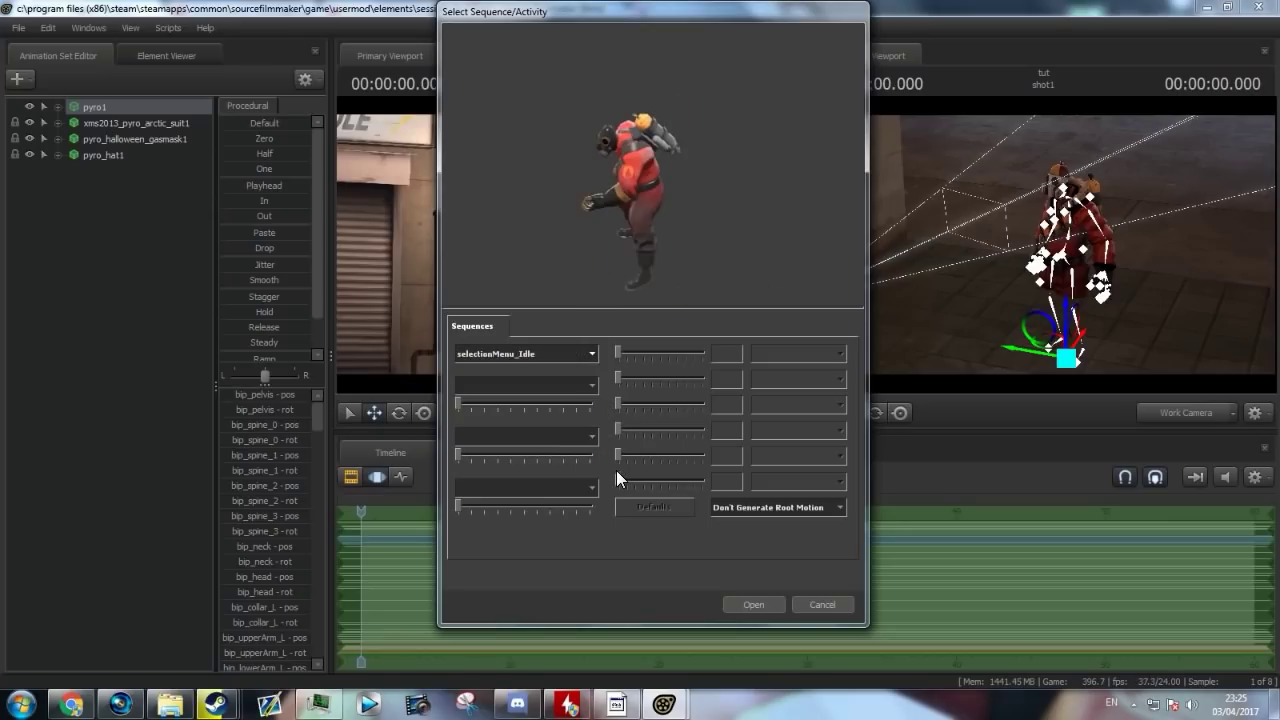
- Preview the sequences from selectionMenu_Anim01 through the stand poses up to stand_MELEE
{"action": "key", "text": "Down"}
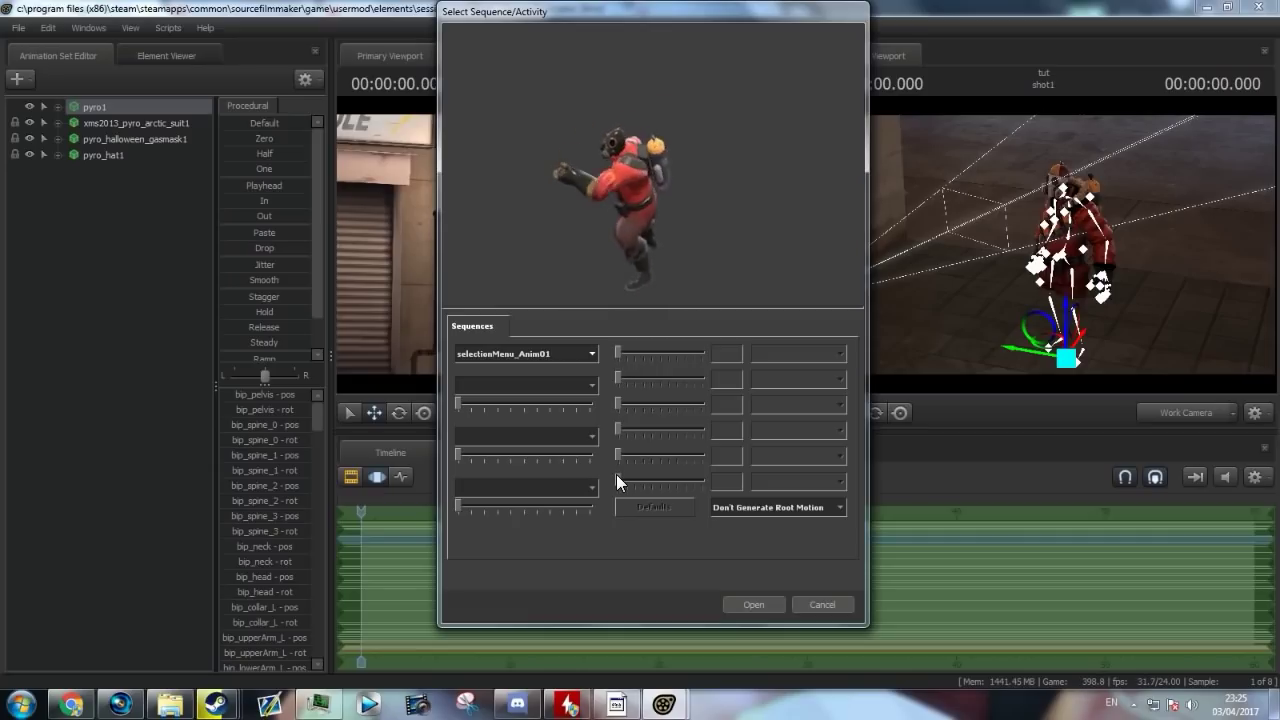
{"action": "key", "text": "Down"}
{"action": "key", "text": "Down"}
{"action": "key", "text": "Down"}
{"action": "key", "text": "Down"}
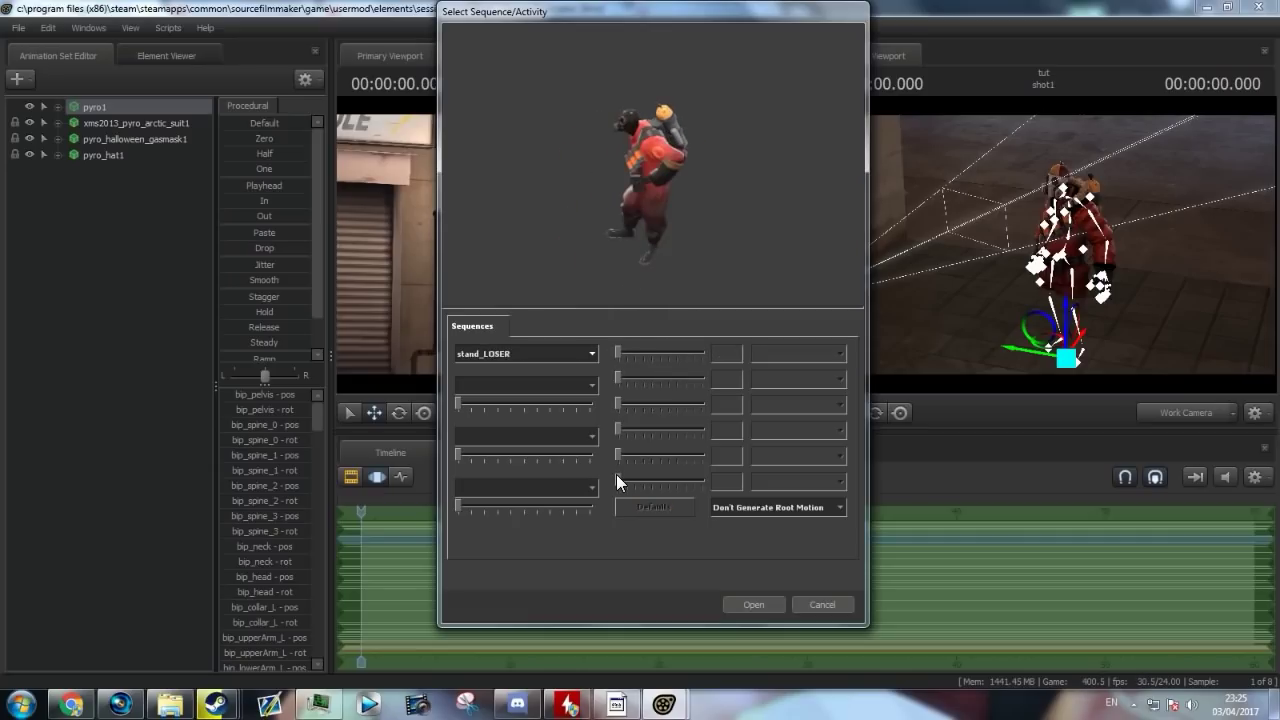
{"action": "key", "text": "Down"}
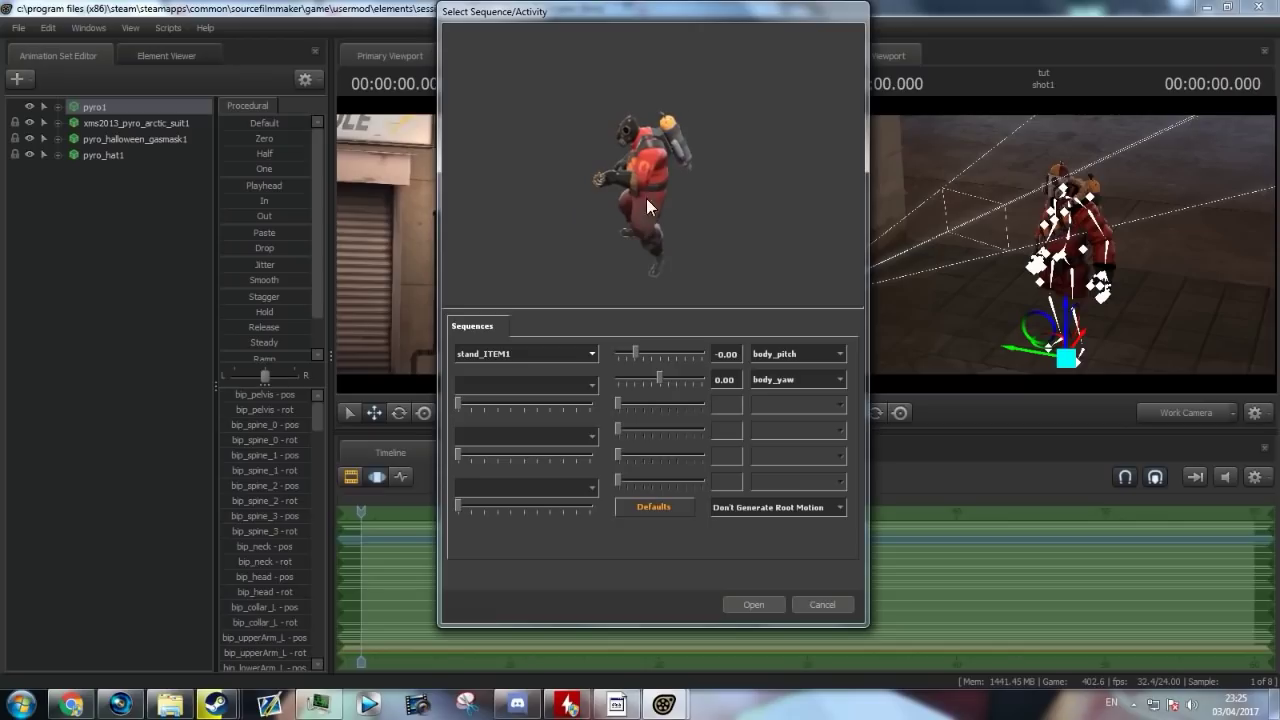
{"action": "key", "text": "Down"}
- Preview the pyro's taunt sequences, including taunt06, taunt_bubbles and taunt_conga
{"action": "left_click", "coordinate": [580, 353]}
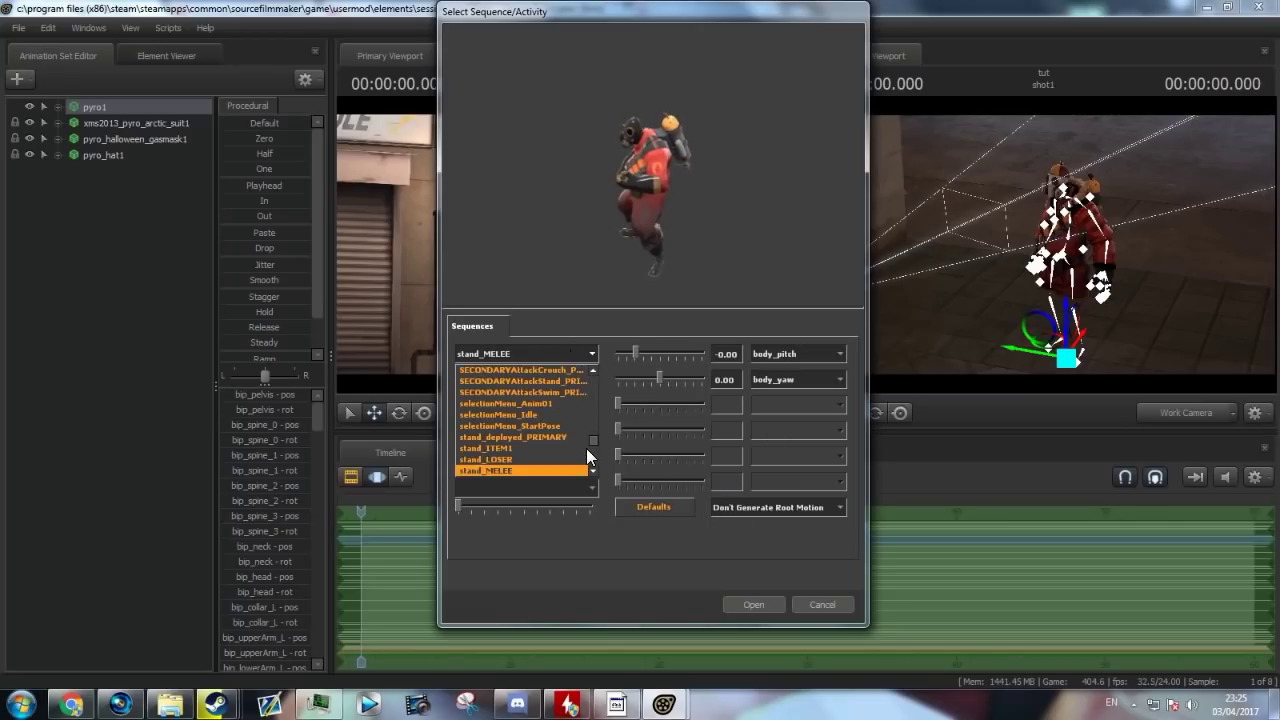
{"action": "scroll", "coordinate": [587, 449], "scroll_direction": "down", "scroll_amount": 5}
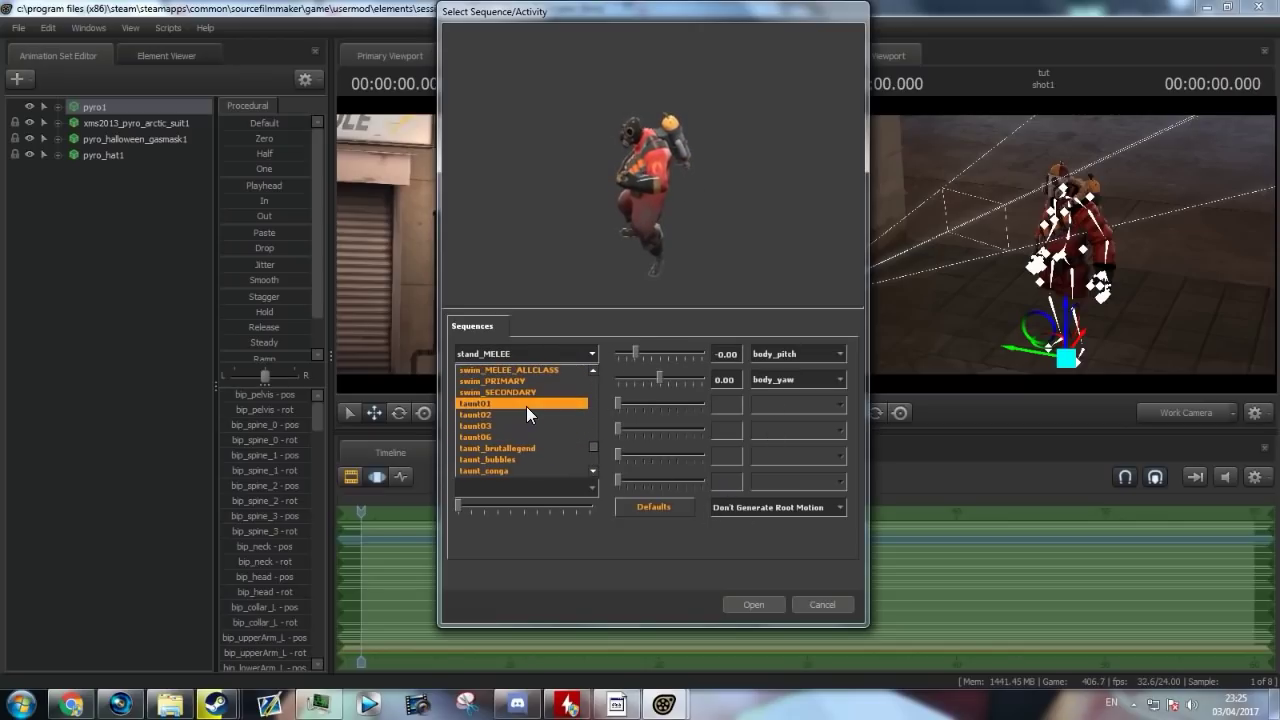
{"action": "left_click", "coordinate": [526, 406]}
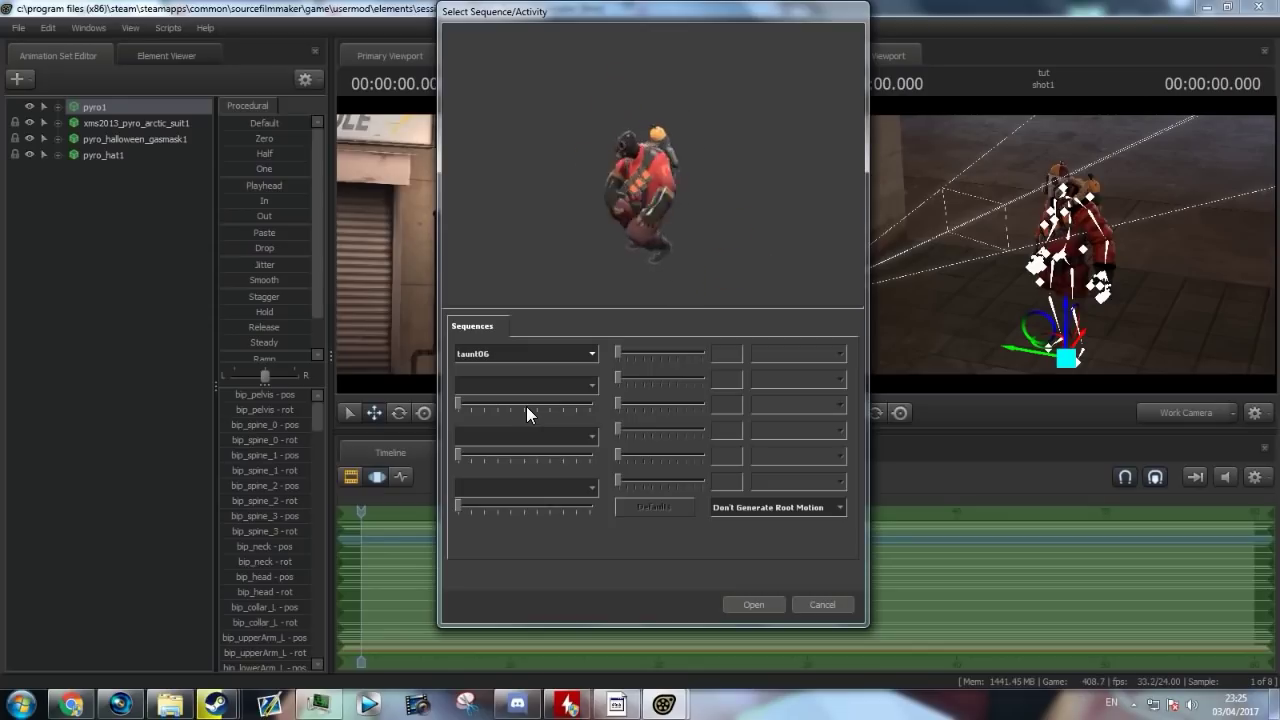
{"action": "key", "text": "Down"}
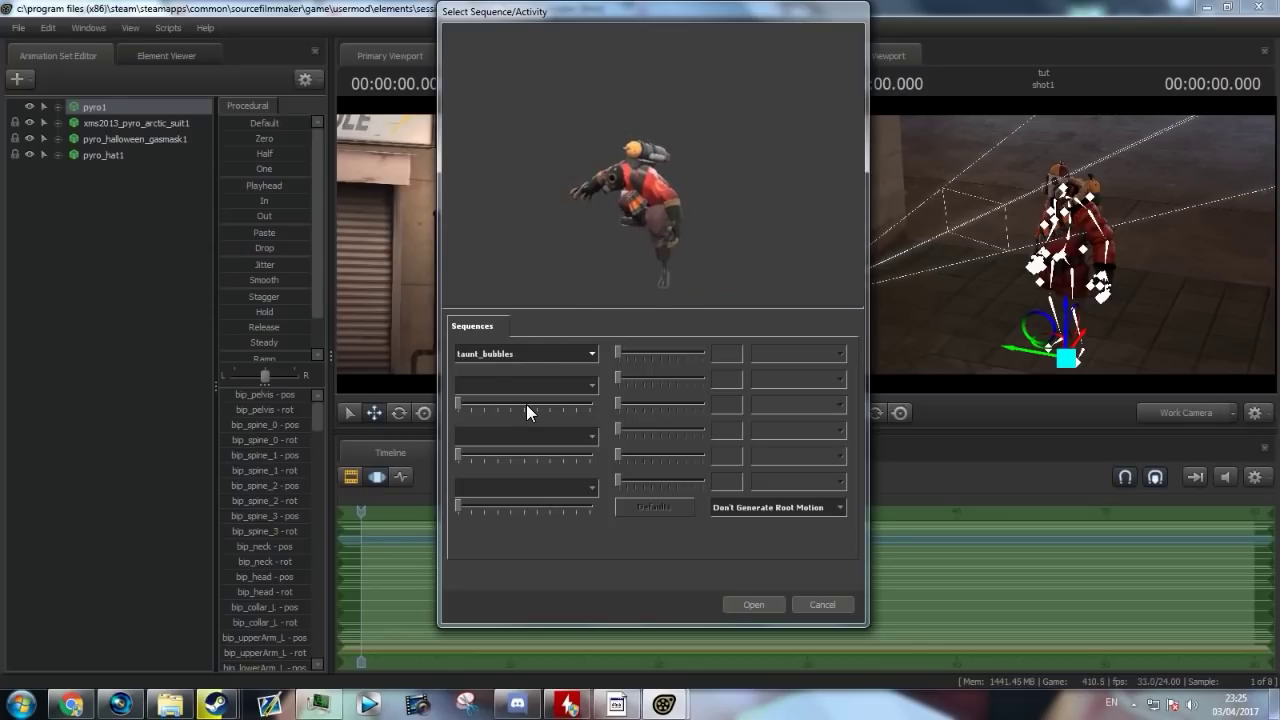
{"action": "key", "text": "Down"}
{"action": "key", "text": "Down"}
{"action": "key", "text": "Up"}
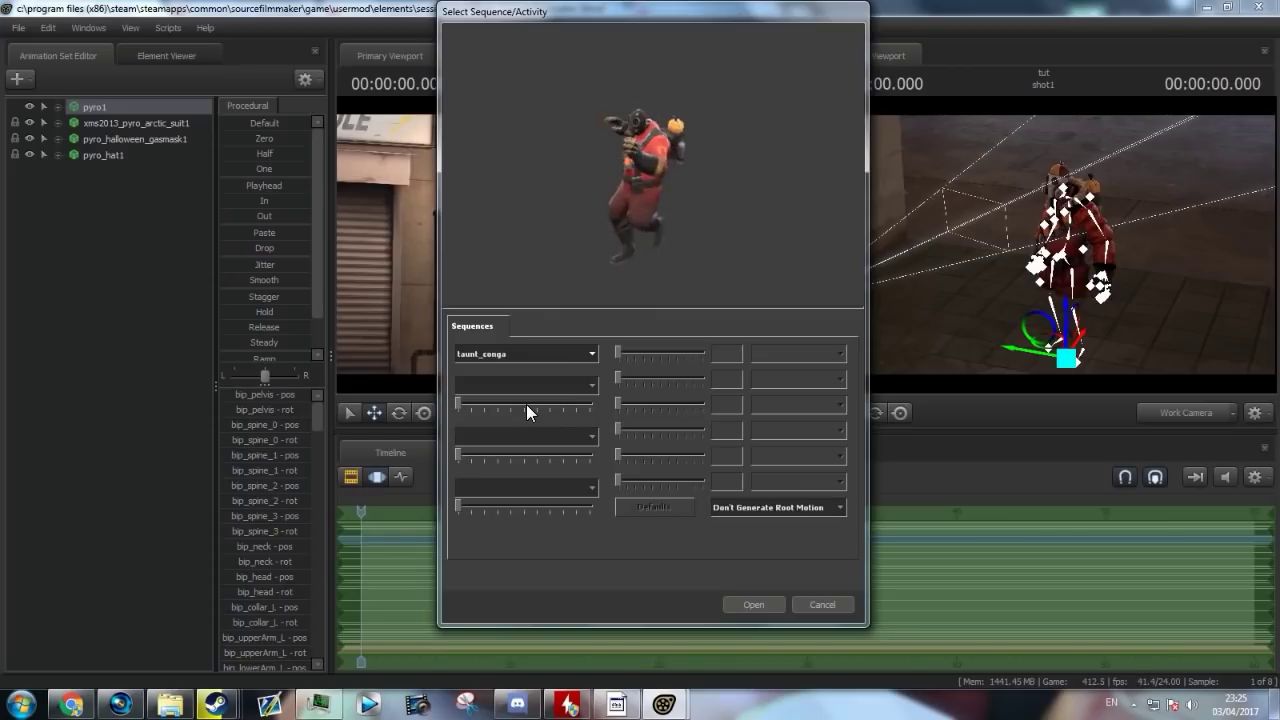
- Import a standing sequence with the arms held forward, and raise the pyro until its head and chest are in the camera frame
{"action": "key", "text": "Up"}
{"action": "key", "text": "Up"}
{"action": "key", "text": "Up"}
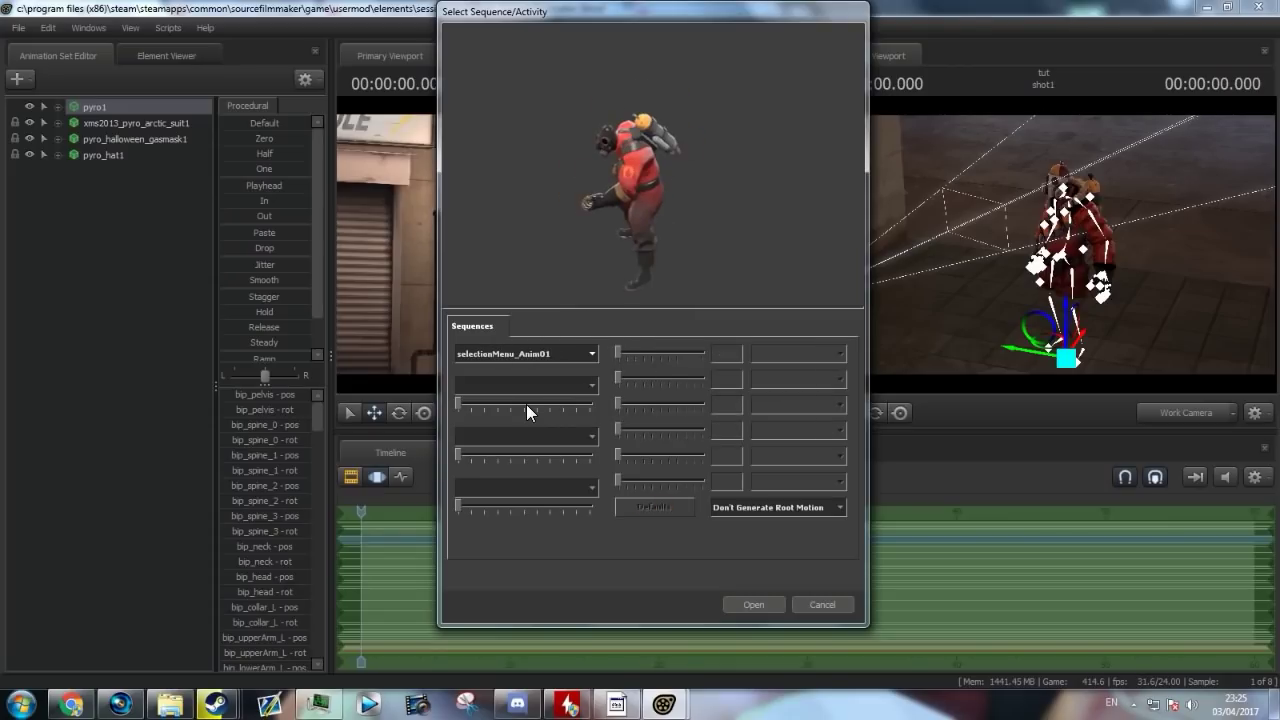
{"action": "key", "text": "Down"}
{"action": "key", "text": "Down"}
{"action": "key", "text": "Down"}
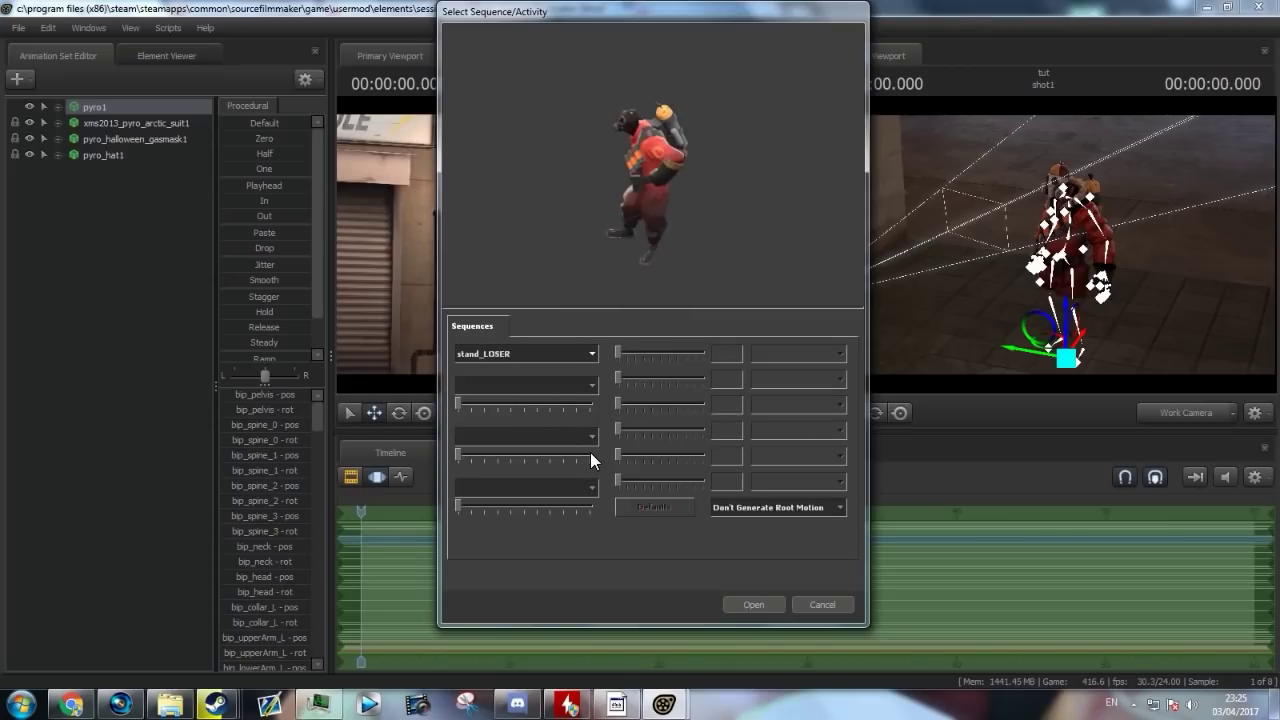
{"action": "key", "text": "Down"}
{"action": "left_click", "coordinate": [754, 604]}
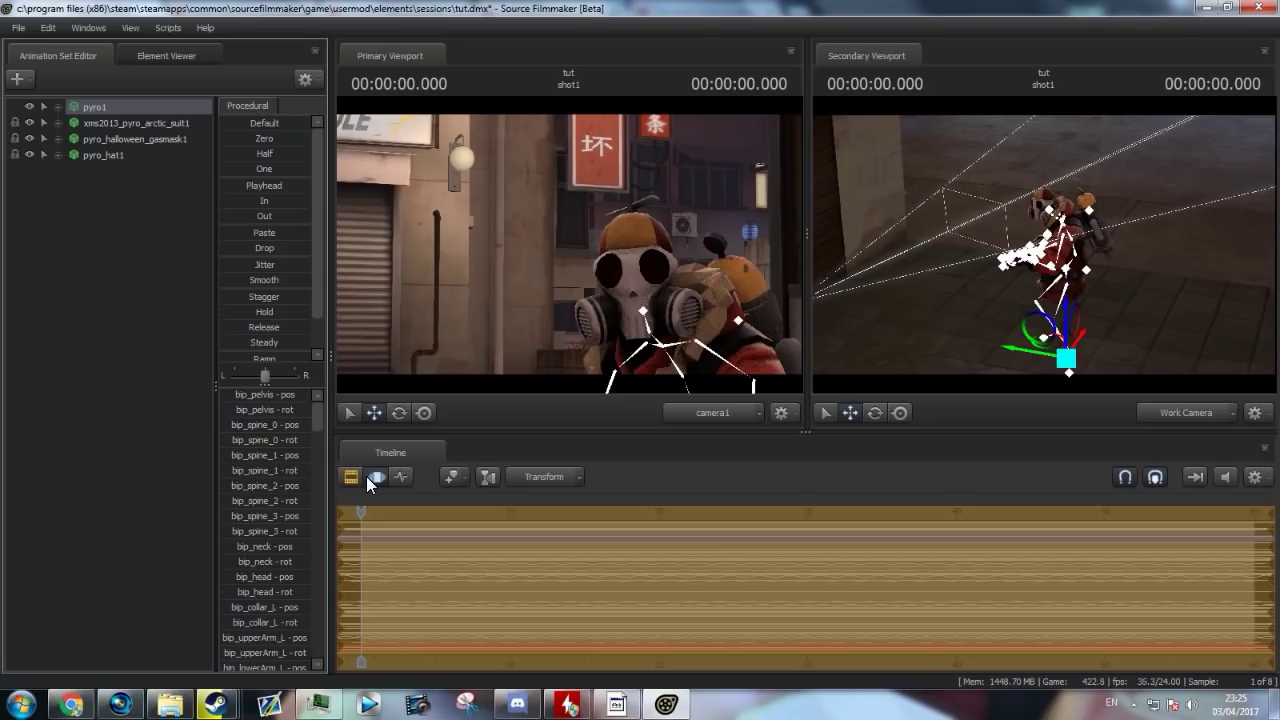
{"action": "left_click_drag", "start_coordinate": [1070, 327], "coordinate": [1070, 310]}
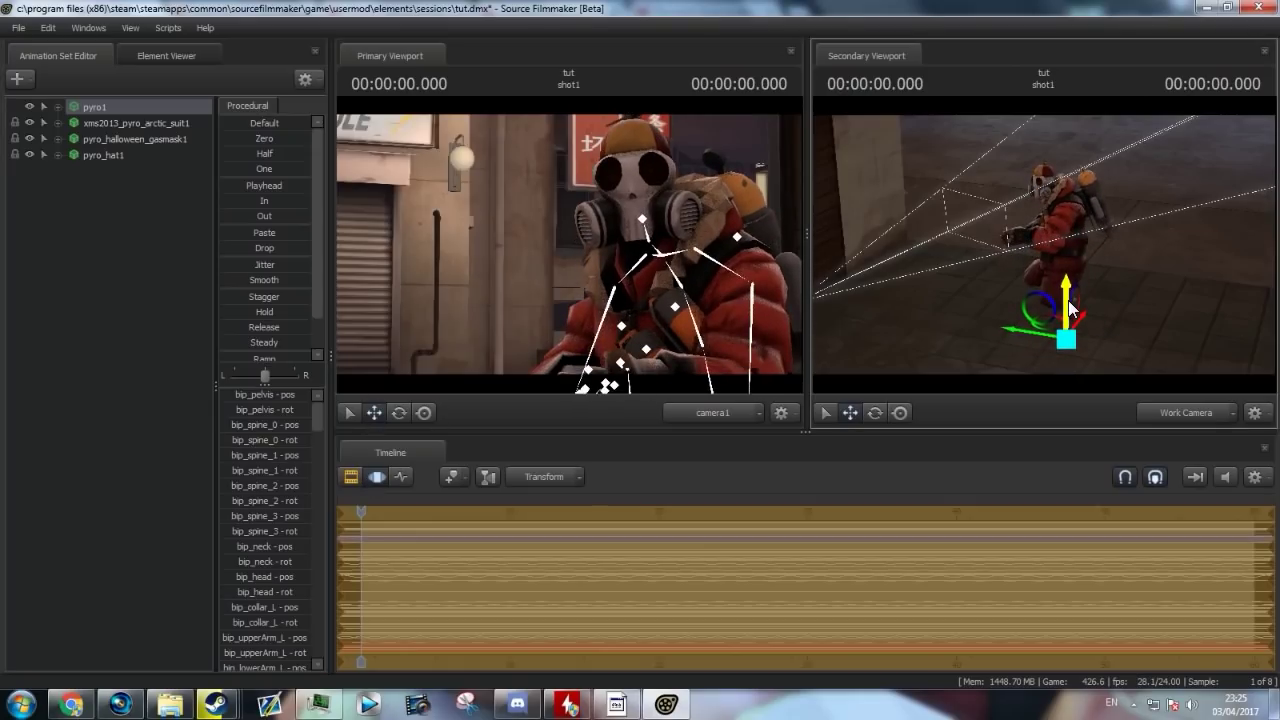
- Add the Team Fortress item TF_WEAPON_SHOTGUN_PYRO to the pyro by searching the items for "shot"
{"action": "right_click", "coordinate": [122, 106]}
{"action": "mouse_move", "coordinate": [152, 257]}
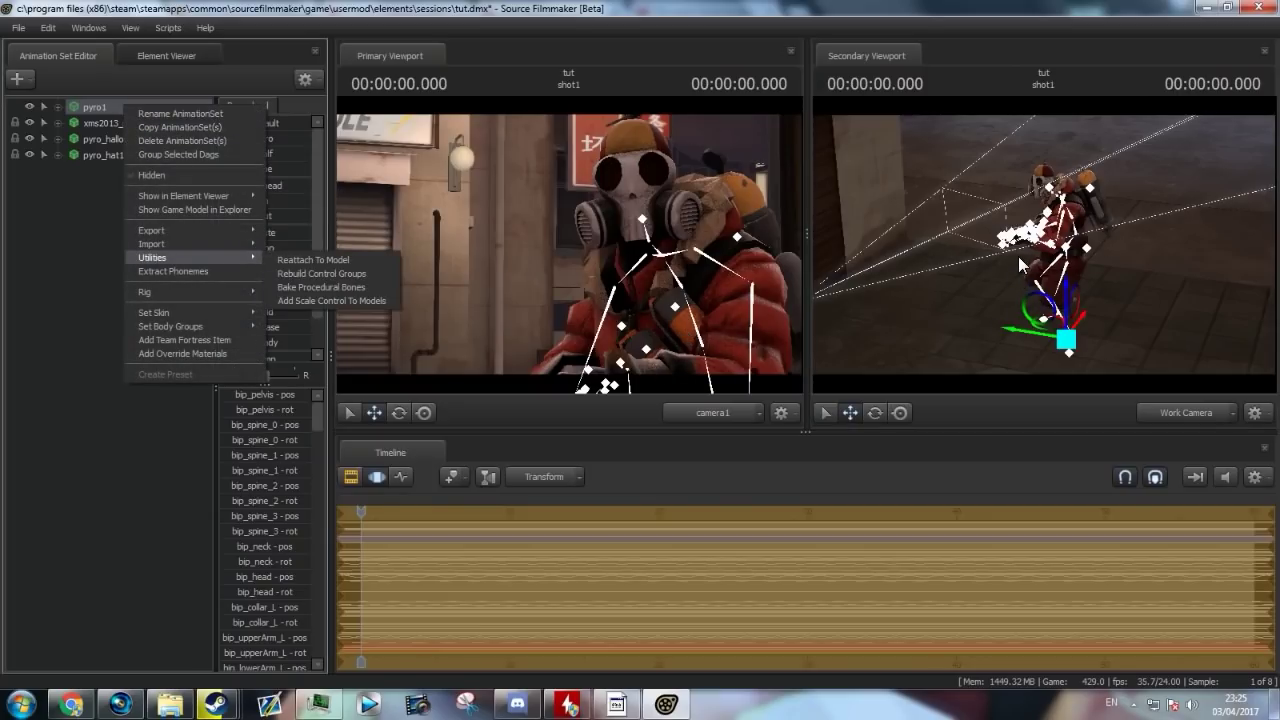
{"action": "left_click", "coordinate": [180, 339]}
{"action": "type", "text": "shot"}
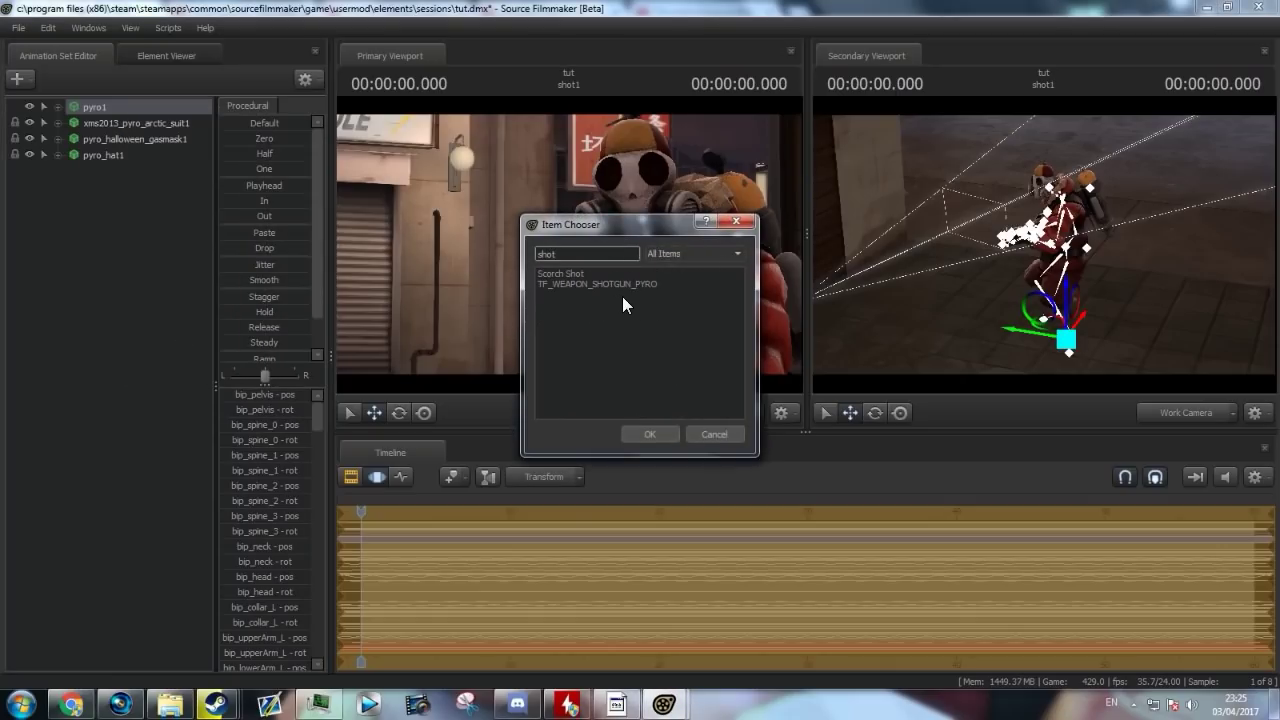
{"action": "left_click", "coordinate": [616, 286]}
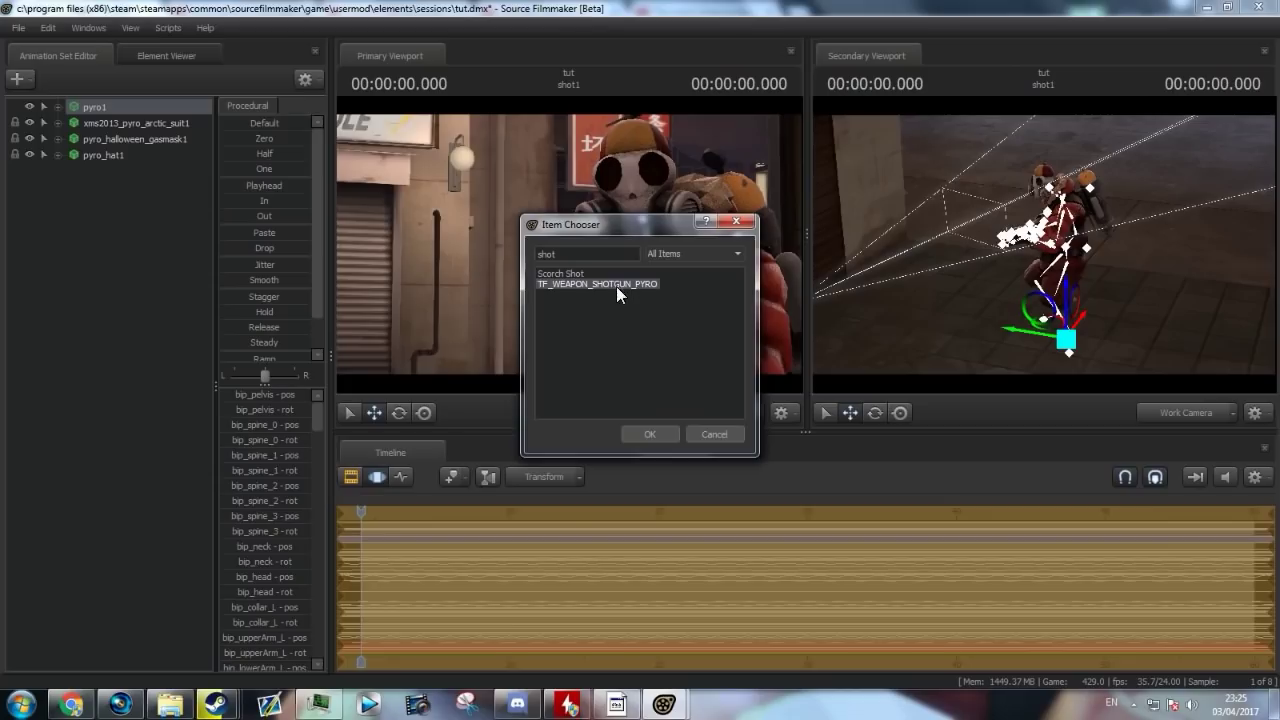
{"action": "left_click", "coordinate": [656, 436]}
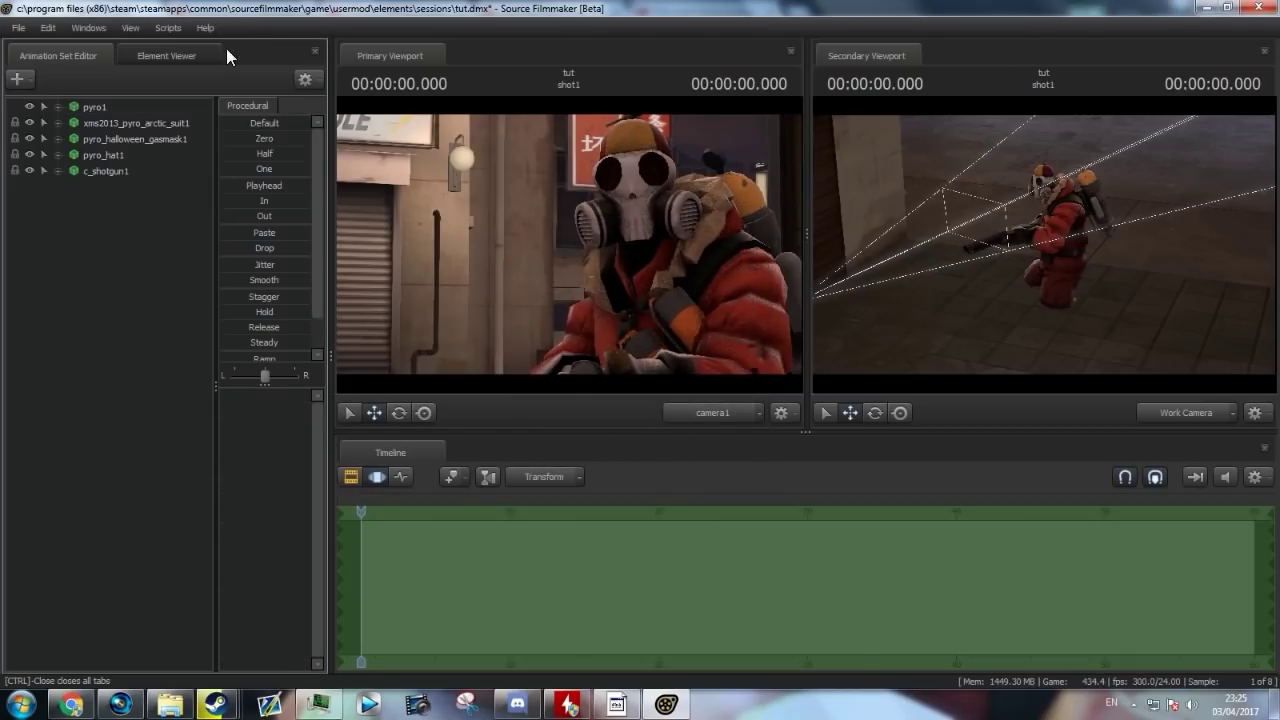
- Start an animation set for a new particle system using the item_fx.pcf definition file
{"action": "left_click", "coordinate": [16, 80]}
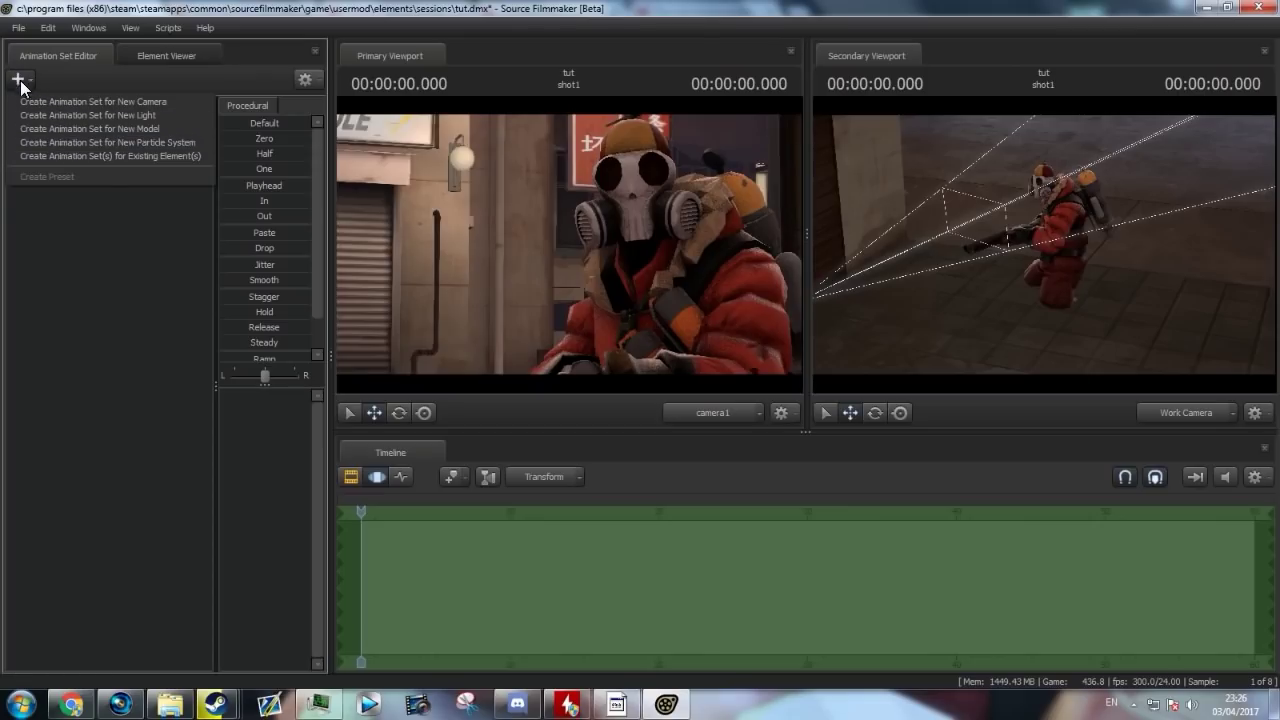
{"action": "left_click", "coordinate": [34, 142]}
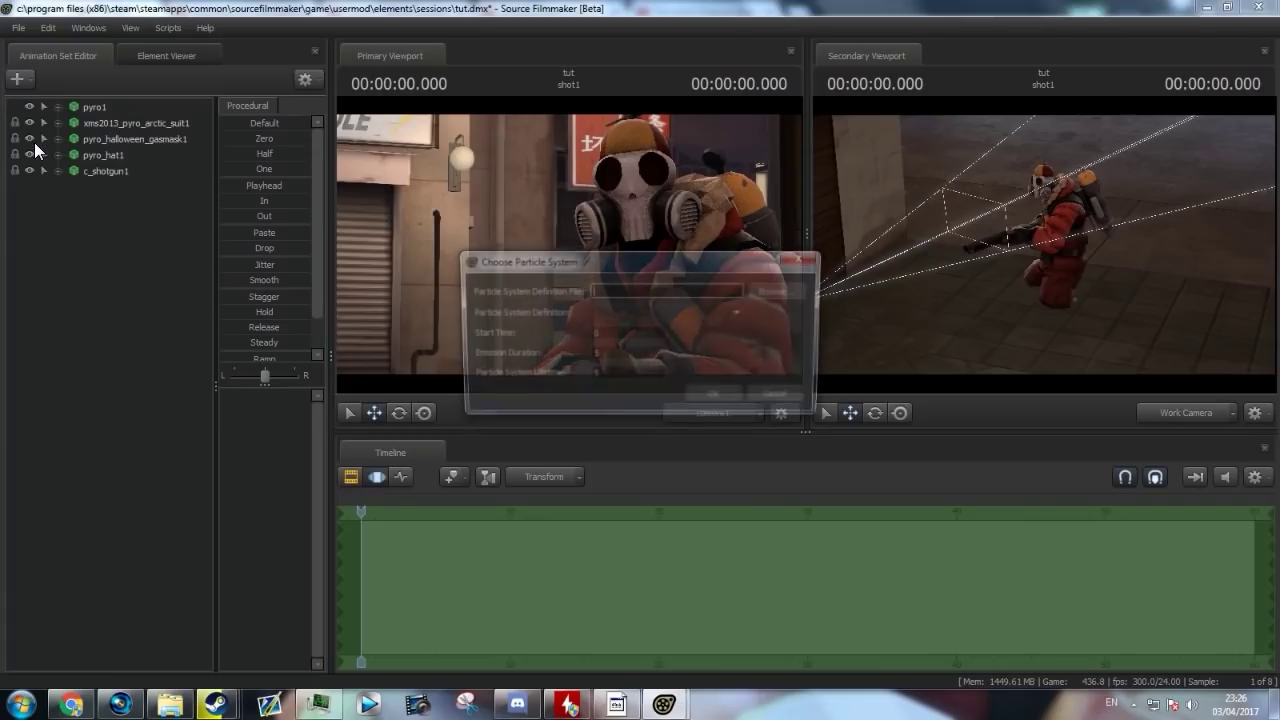
{"action": "left_click", "coordinate": [778, 291]}
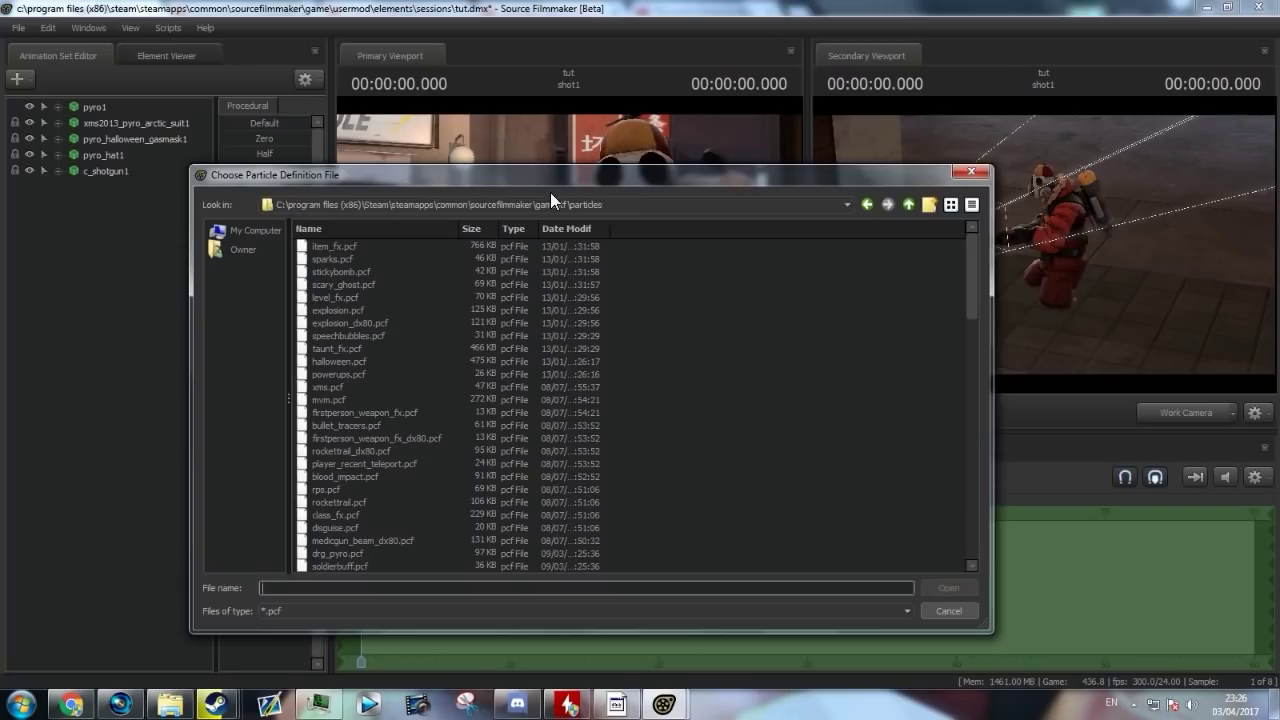
{"action": "double_click", "coordinate": [394, 244]}
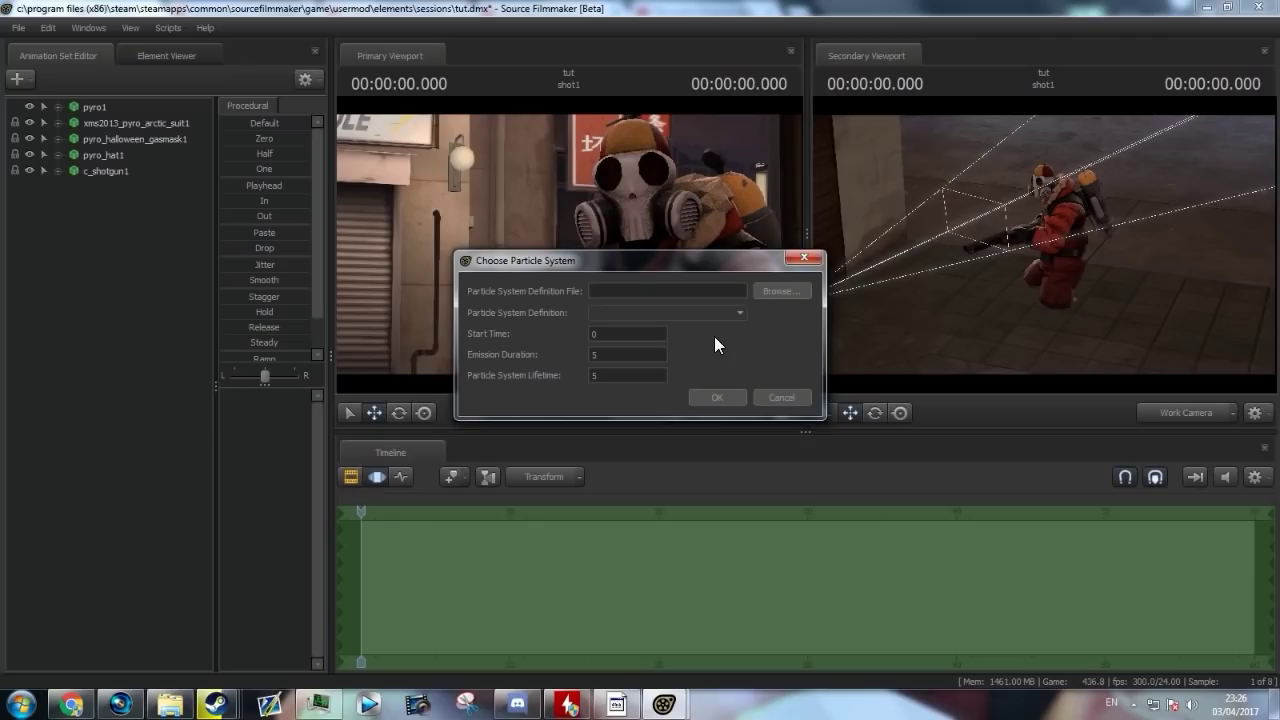
- Choose superrare_burning1 as the particle system definition
{"action": "left_click", "coordinate": [730, 314]}
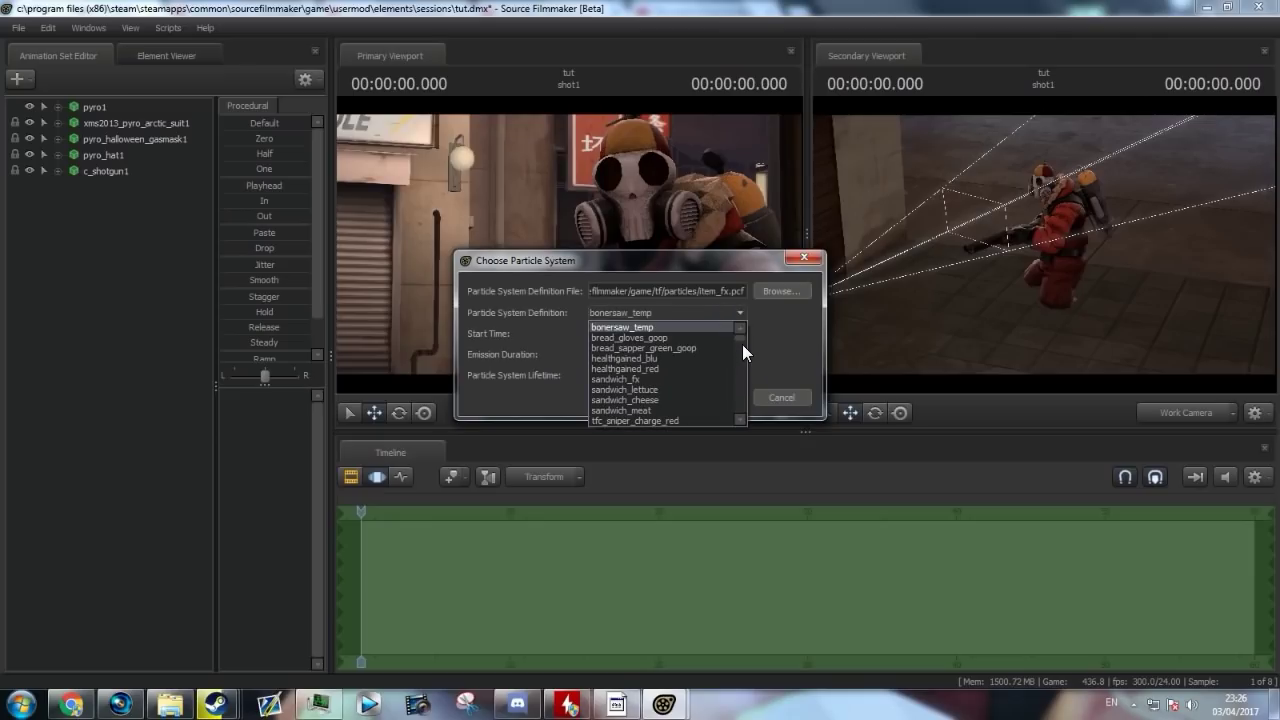
{"action": "left_click_drag", "start_coordinate": [742, 334], "coordinate": [742, 350]}
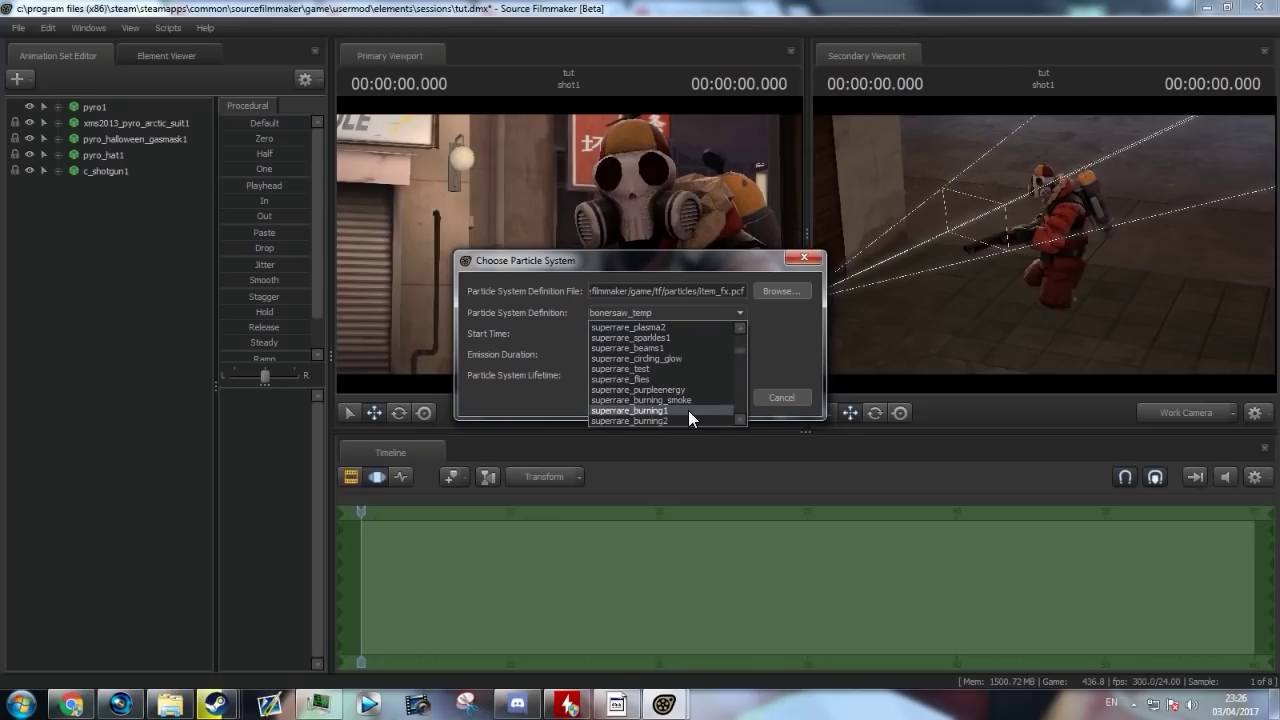
{"action": "left_click", "coordinate": [740, 419]}
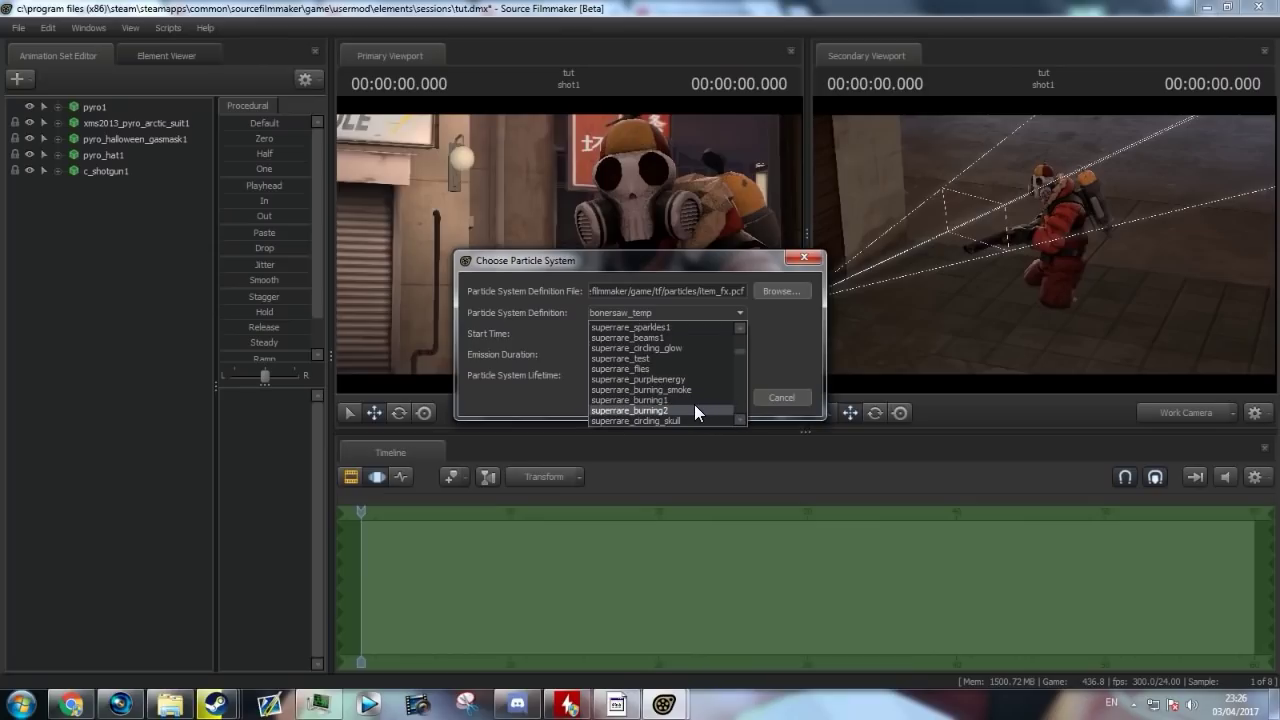
{"action": "left_click", "coordinate": [740, 420]}
{"action": "left_click", "coordinate": [740, 420]}
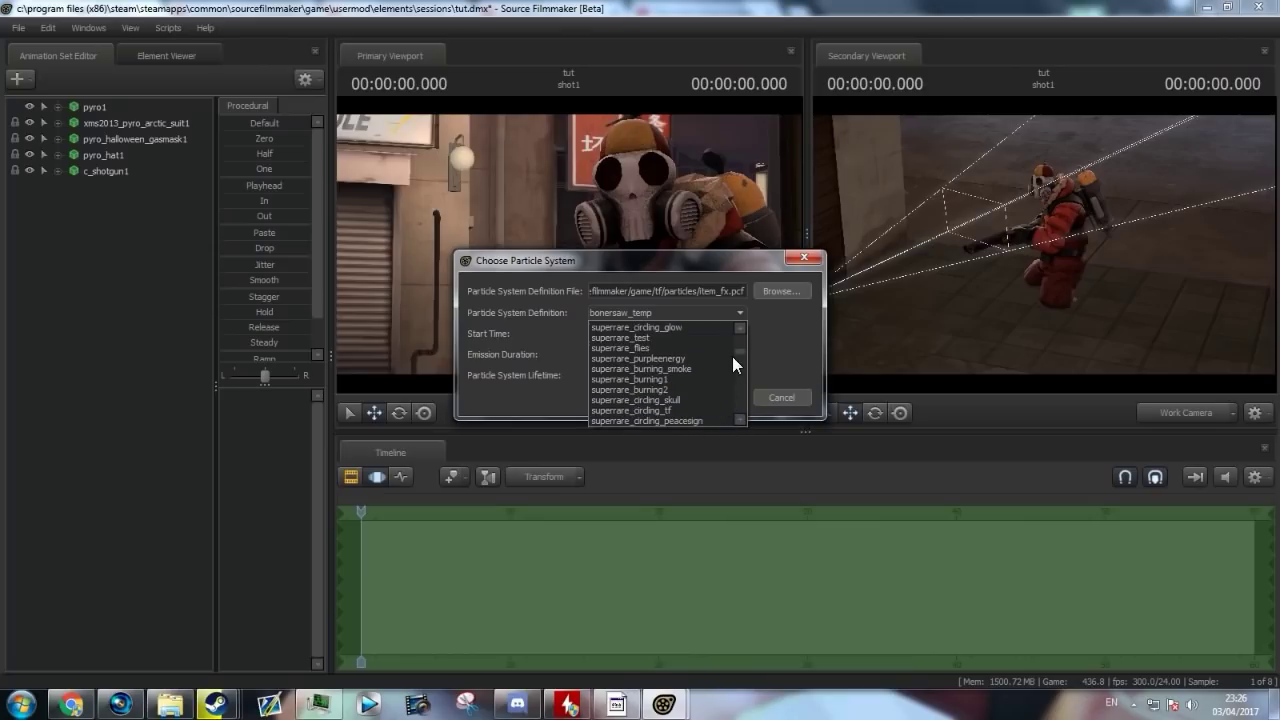
{"action": "scroll", "coordinate": [702, 364], "scroll_direction": "up", "scroll_amount": 1}
{"action": "scroll", "coordinate": [702, 364], "scroll_direction": "up", "scroll_amount": 2}
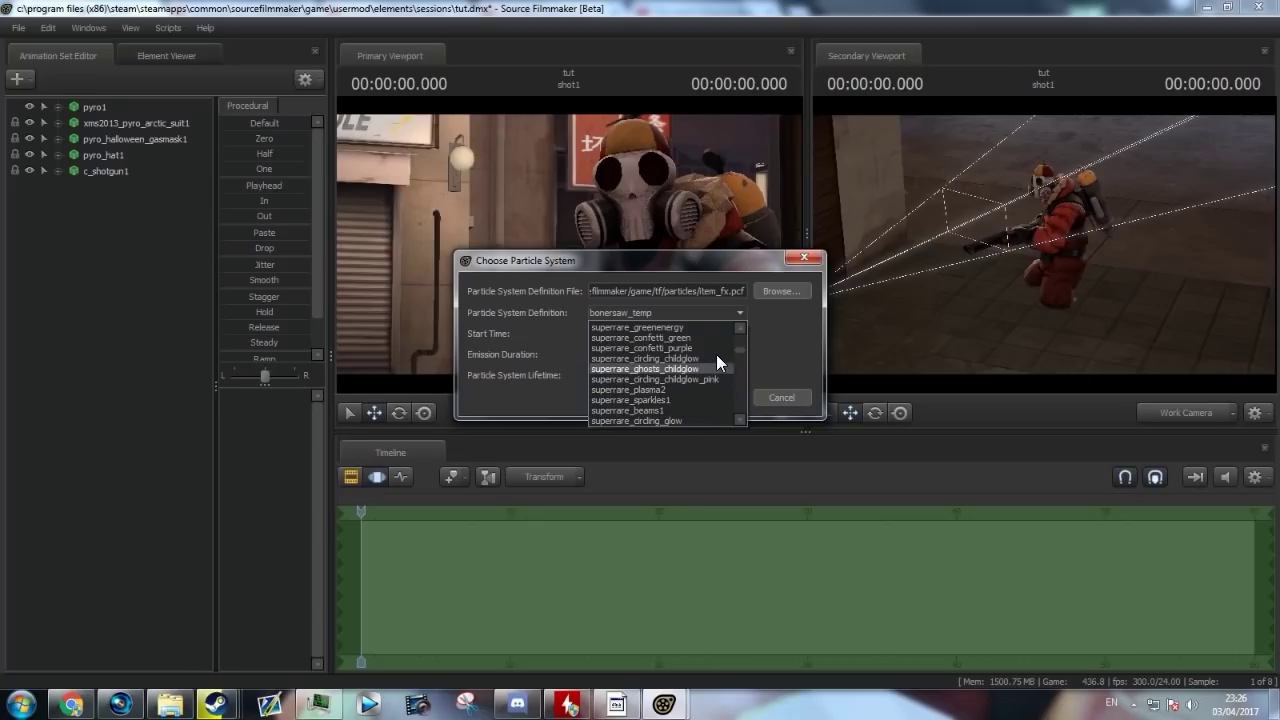
{"action": "scroll", "coordinate": [700, 374], "scroll_direction": "down", "scroll_amount": 3}
{"action": "left_click", "coordinate": [679, 379]}
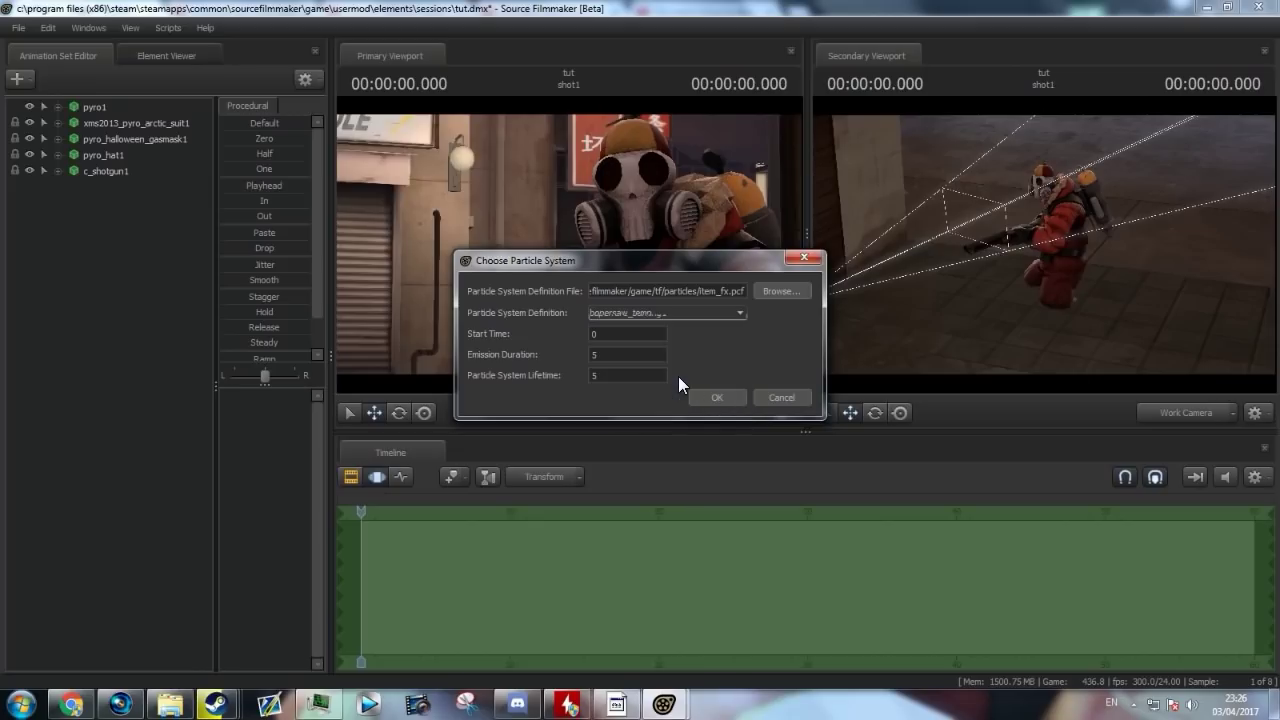
- Set the emission duration and particle system lifetime to 99 and create the particle system
{"action": "key", "text": "Tab"}
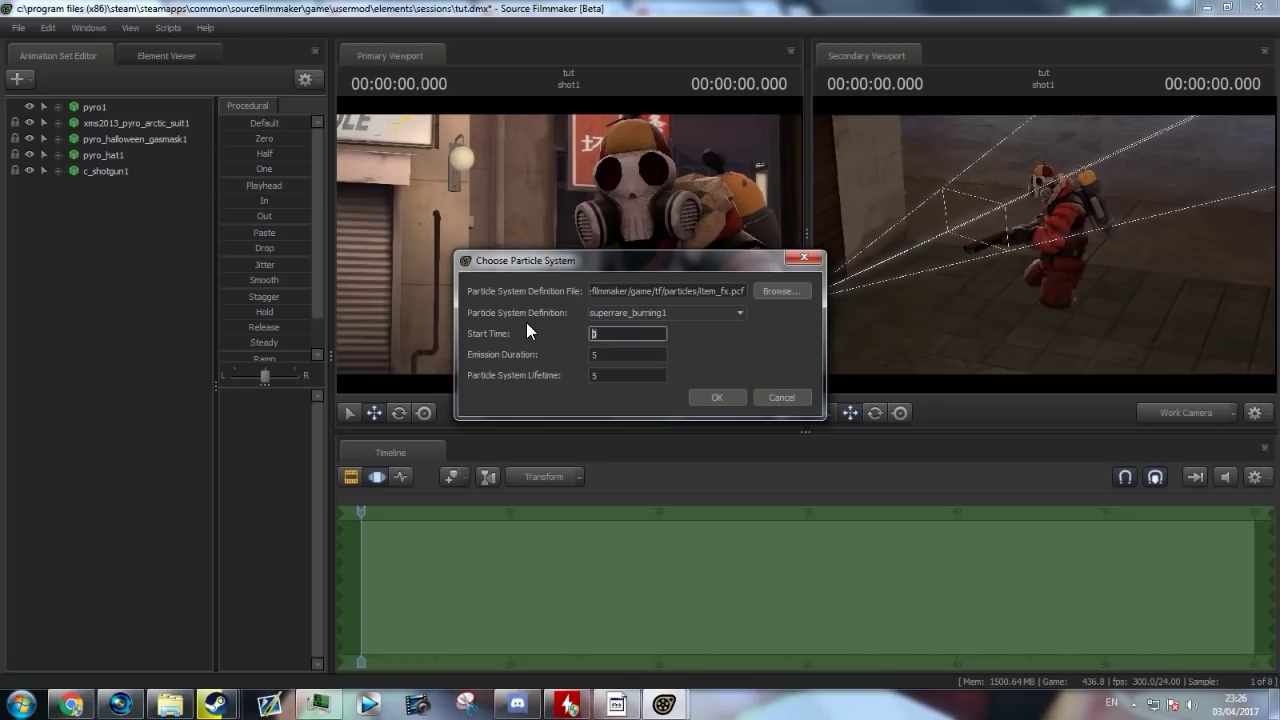
{"action": "key", "text": "Tab"}
{"action": "type", "text": "99"}
{"action": "key", "text": "Tab"}
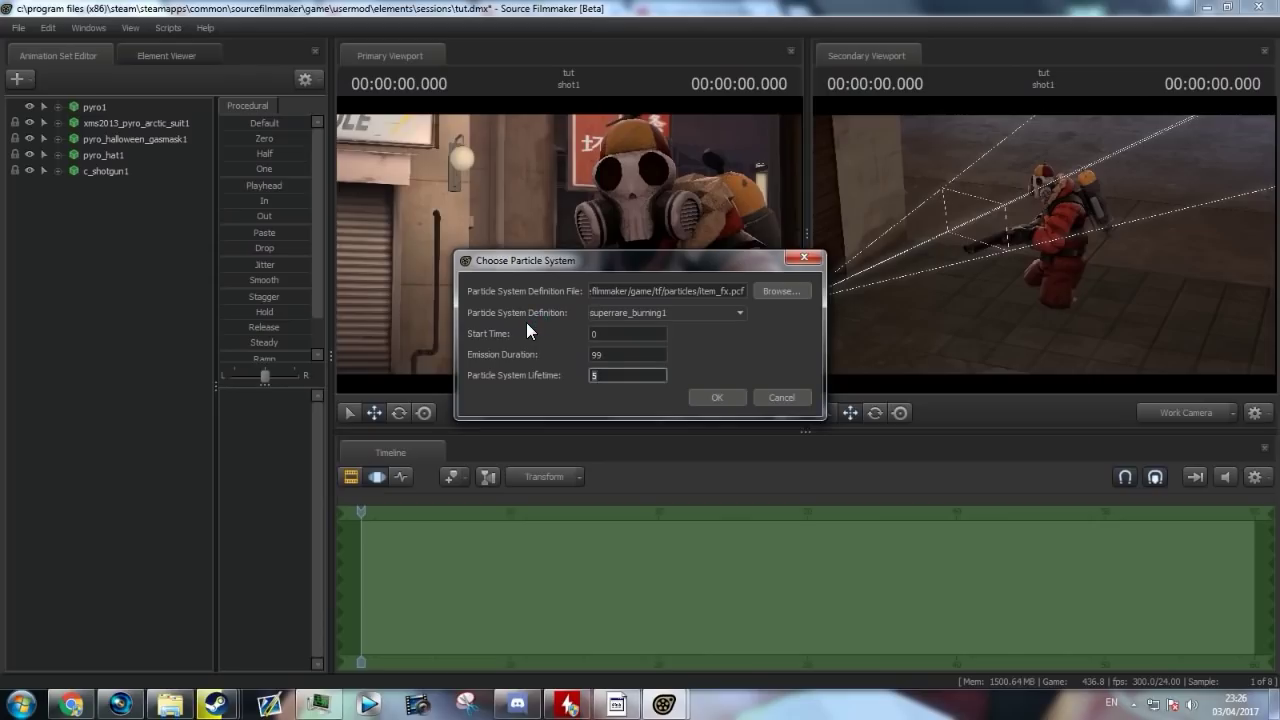
{"action": "type", "text": "99"}
{"action": "key", "text": "Return"}
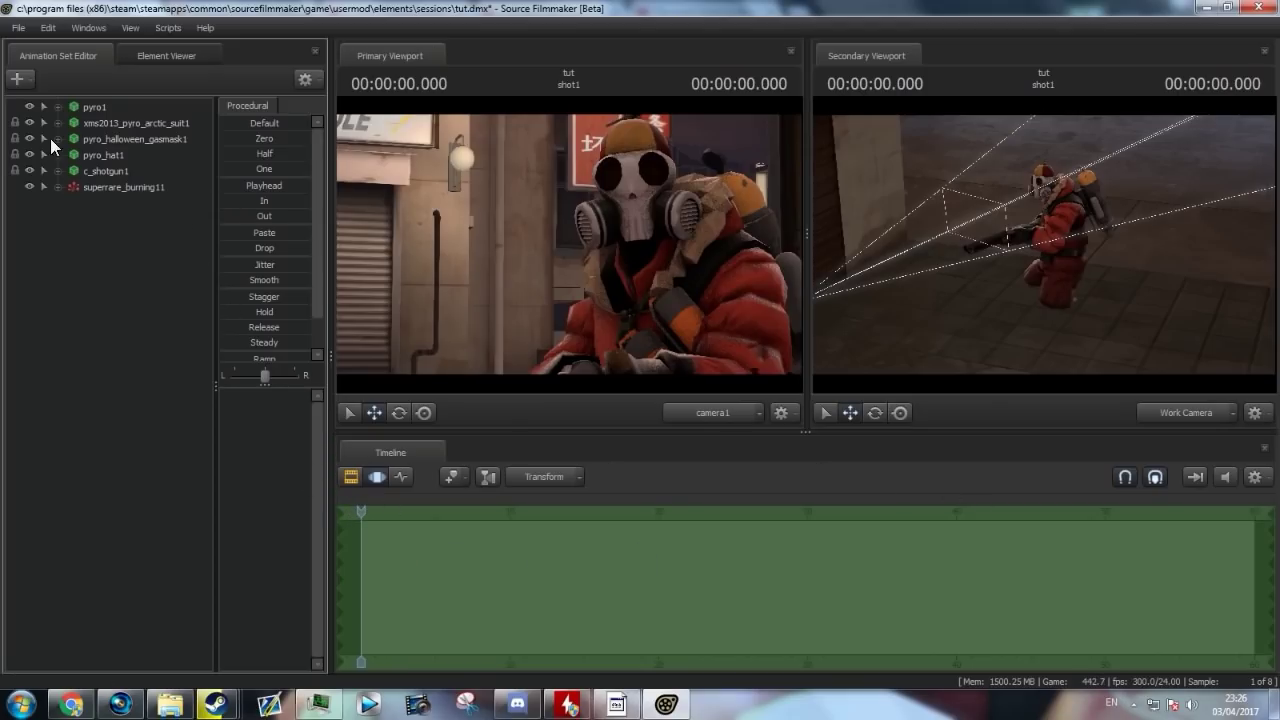
- Move the playhead to about 2.6 seconds and lock the burning particle's transform to the pyro's bip_head
{"action": "left_click", "coordinate": [115, 188]}
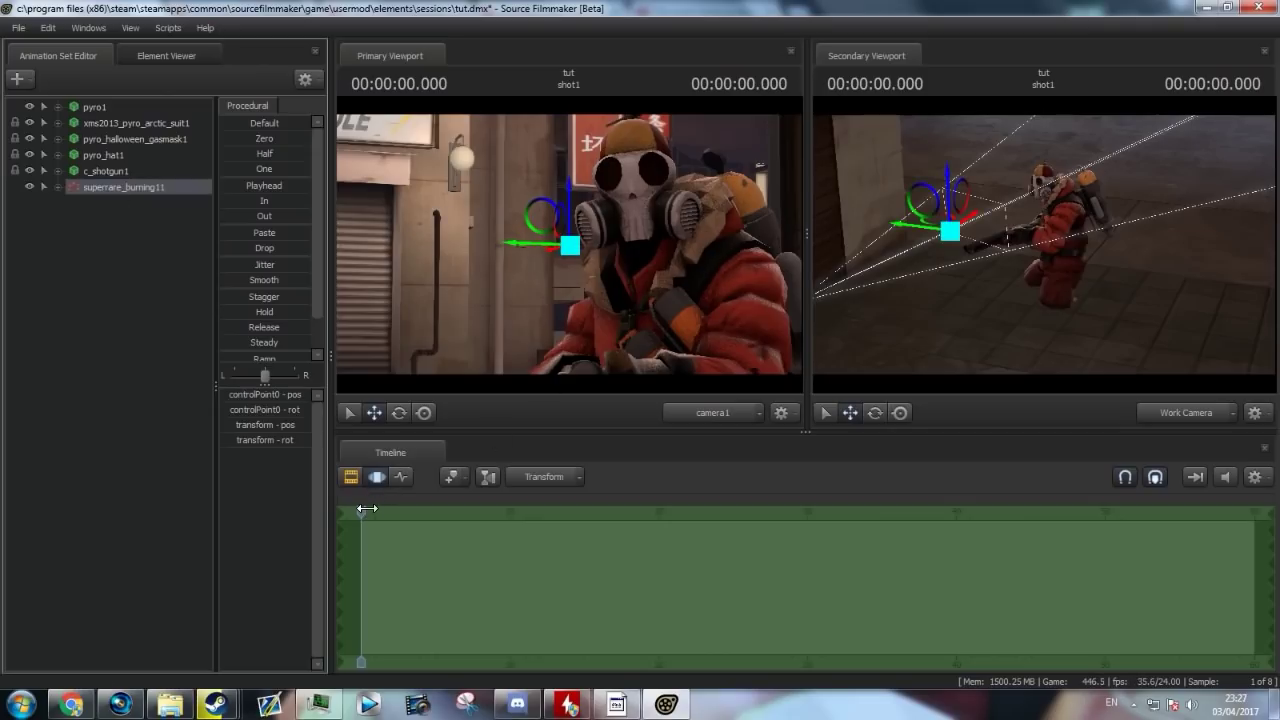
{"action": "left_click_drag", "start_coordinate": [365, 510], "coordinate": [398, 510]}
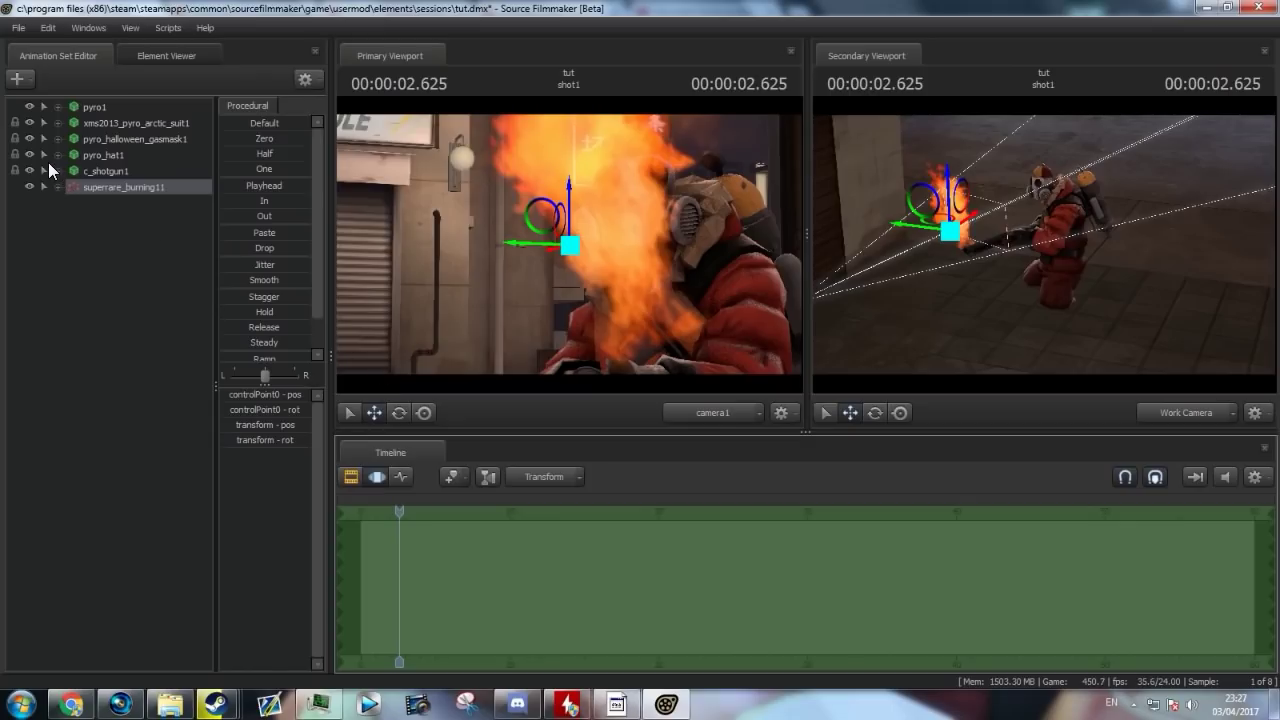
{"action": "left_click", "coordinate": [58, 107]}
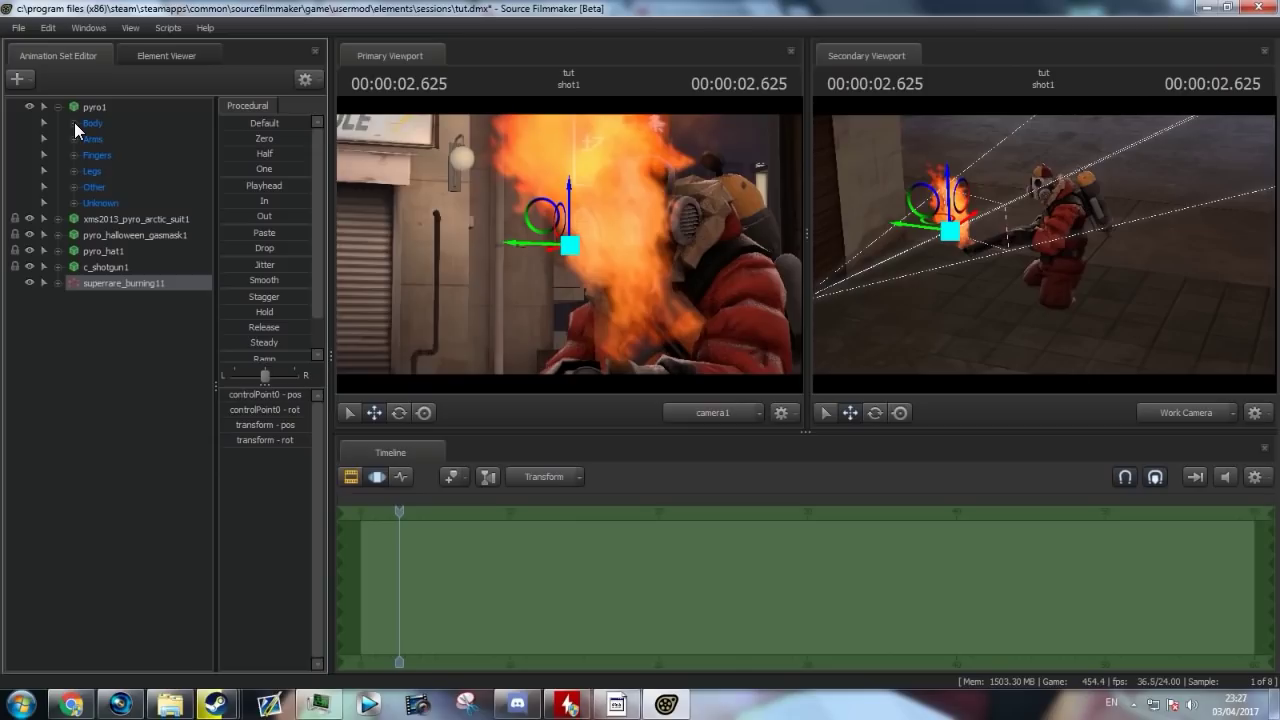
{"action": "left_click", "coordinate": [74, 123]}
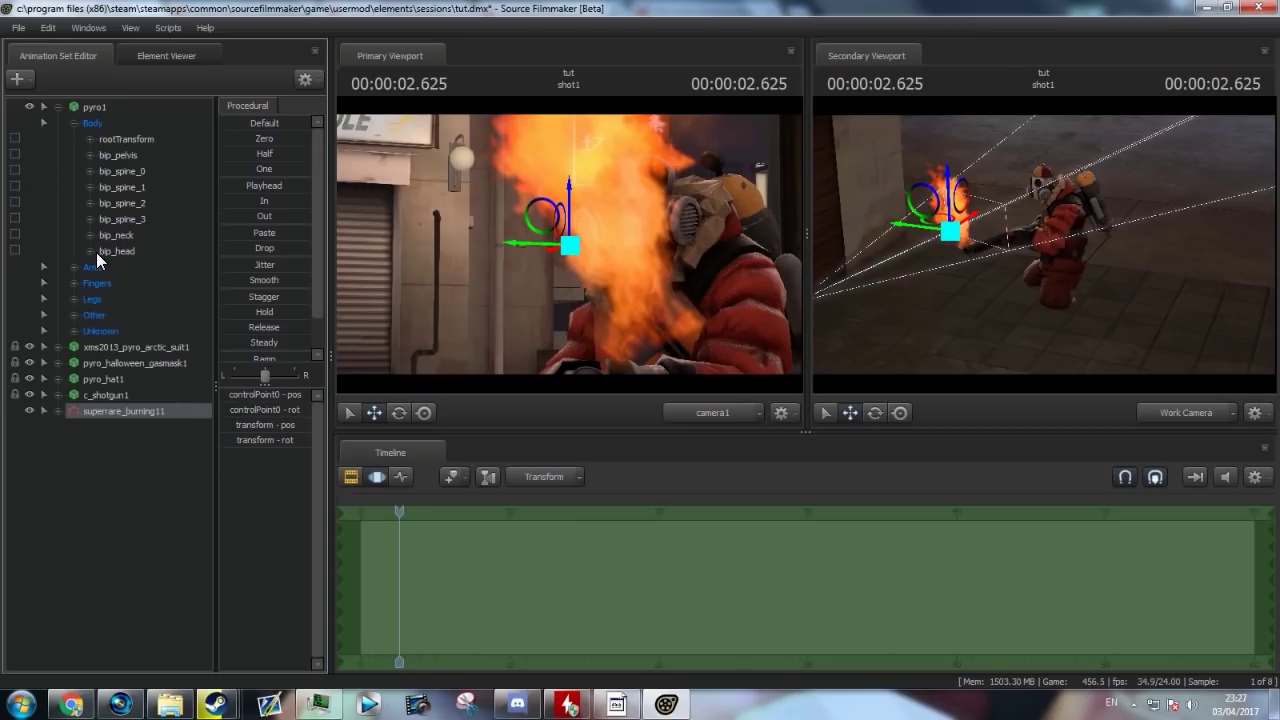
{"action": "left_click", "coordinate": [50, 412]}
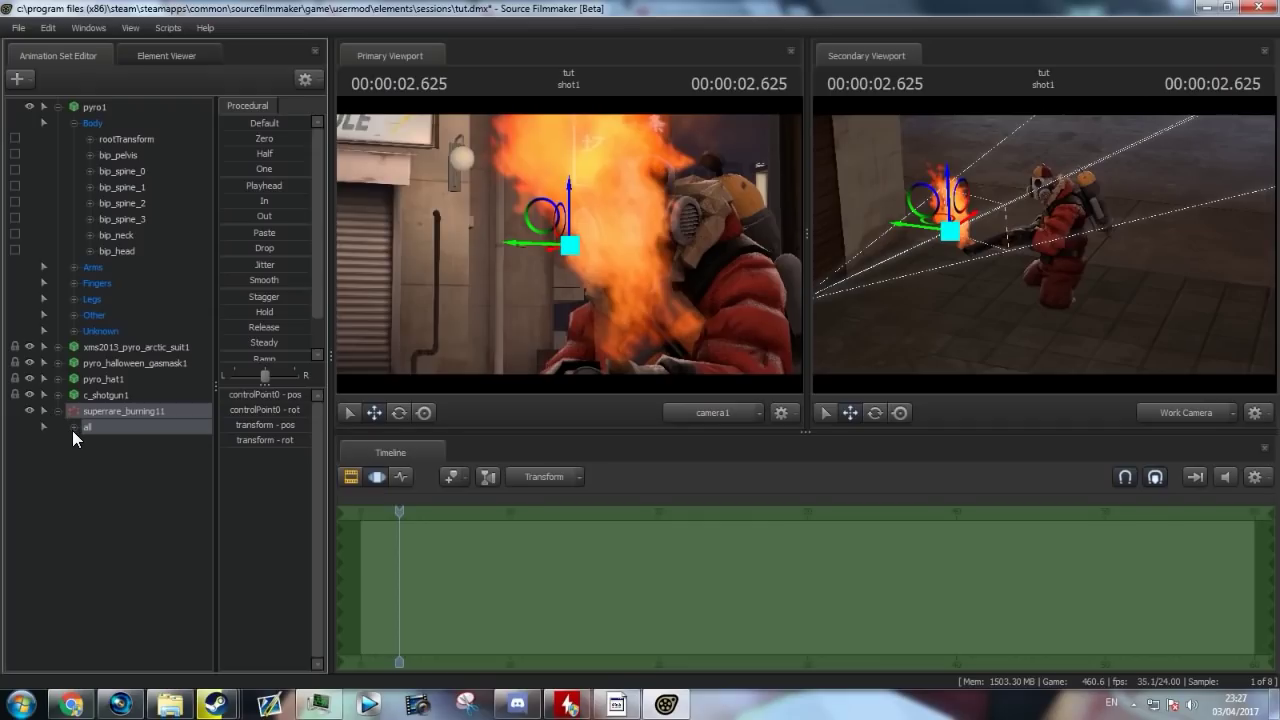
{"action": "left_click", "coordinate": [74, 428]}
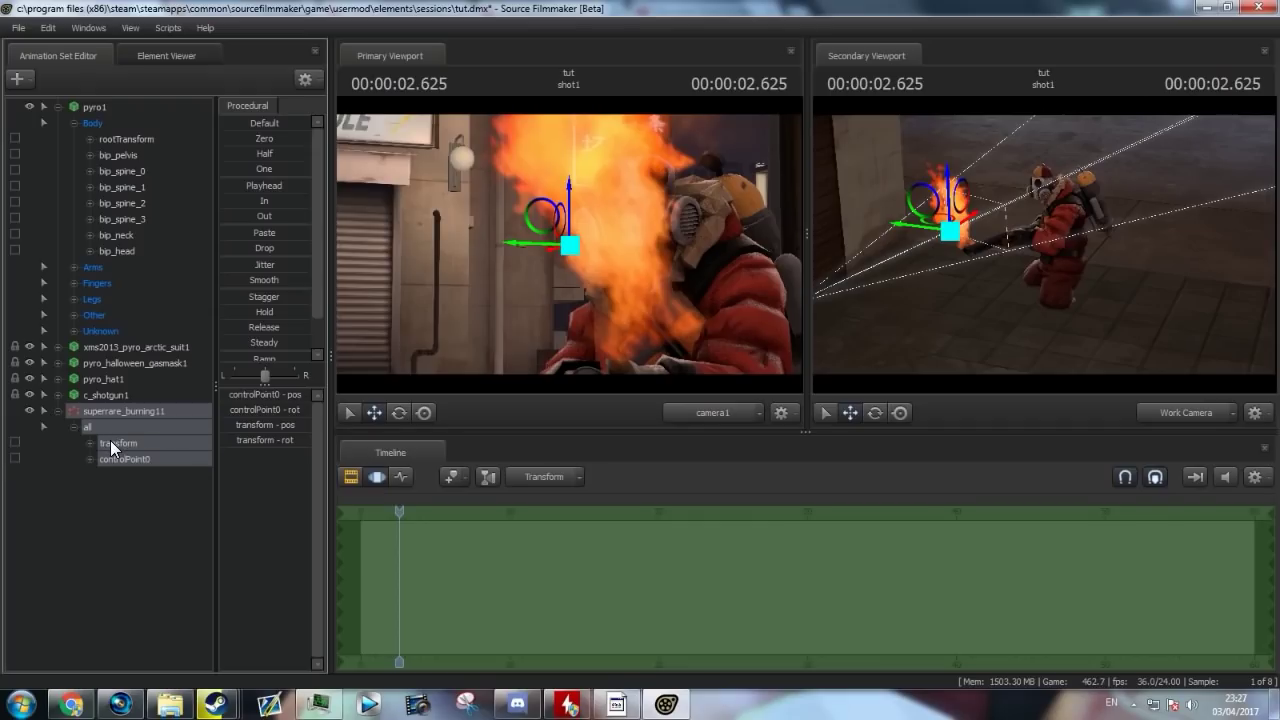
{"action": "left_click", "coordinate": [114, 251]}
{"action": "left_click_drag", "start_coordinate": [130, 250], "coordinate": [116, 440]}
{"action": "left_click", "coordinate": [116, 440]}
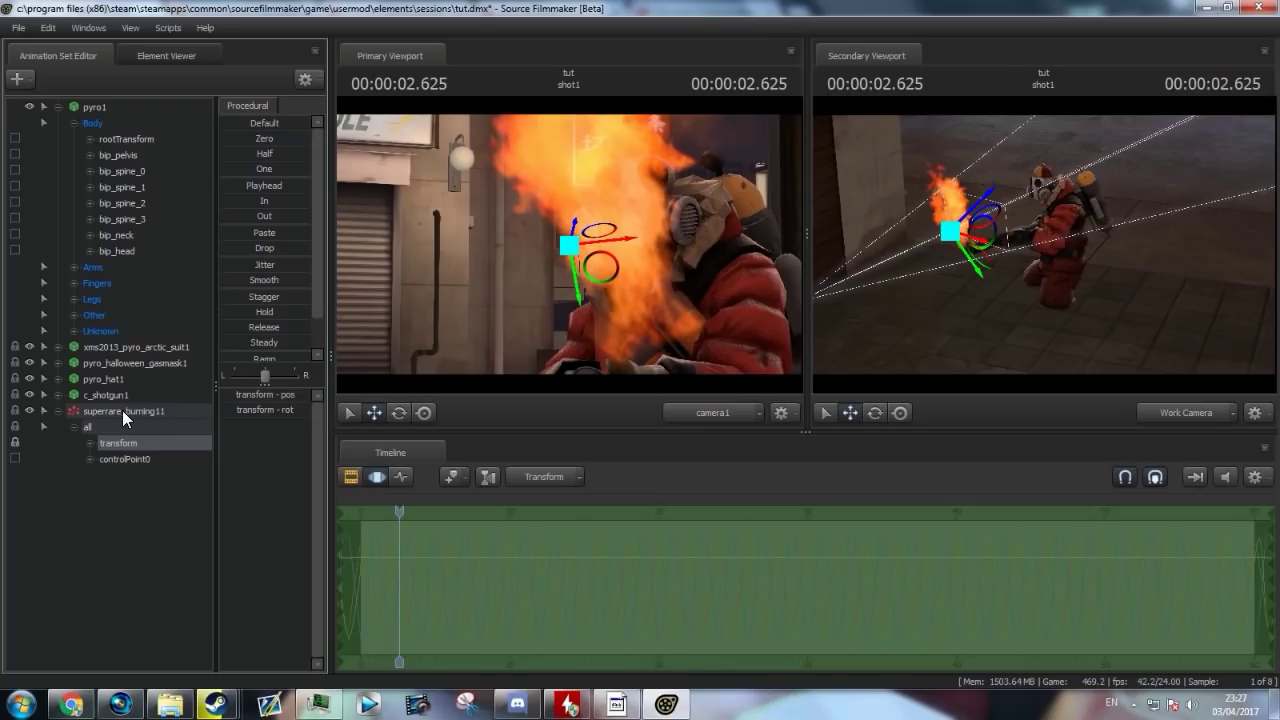
- Zero all controls of the burning particle system to snap it to the pyro's head, and move the playhead to 1.5 seconds
{"action": "left_click", "coordinate": [122, 410]}
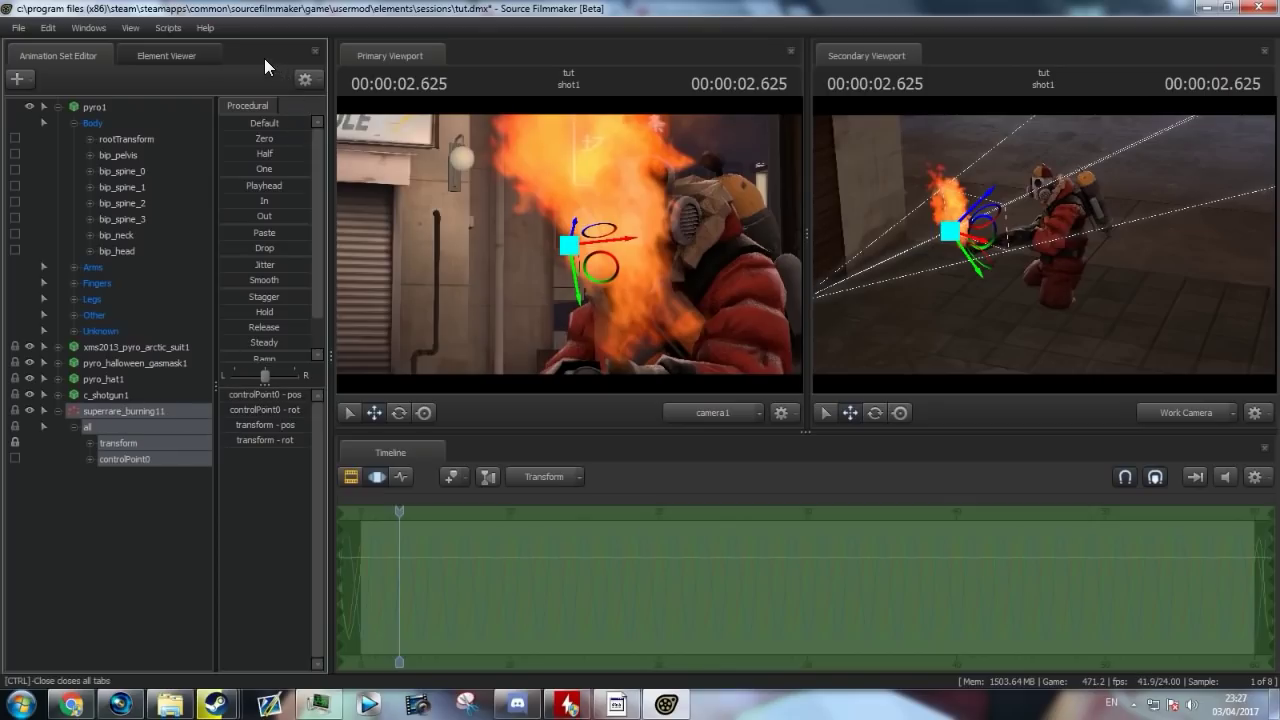
{"action": "left_click_drag", "start_coordinate": [224, 138], "coordinate": [276, 138]}
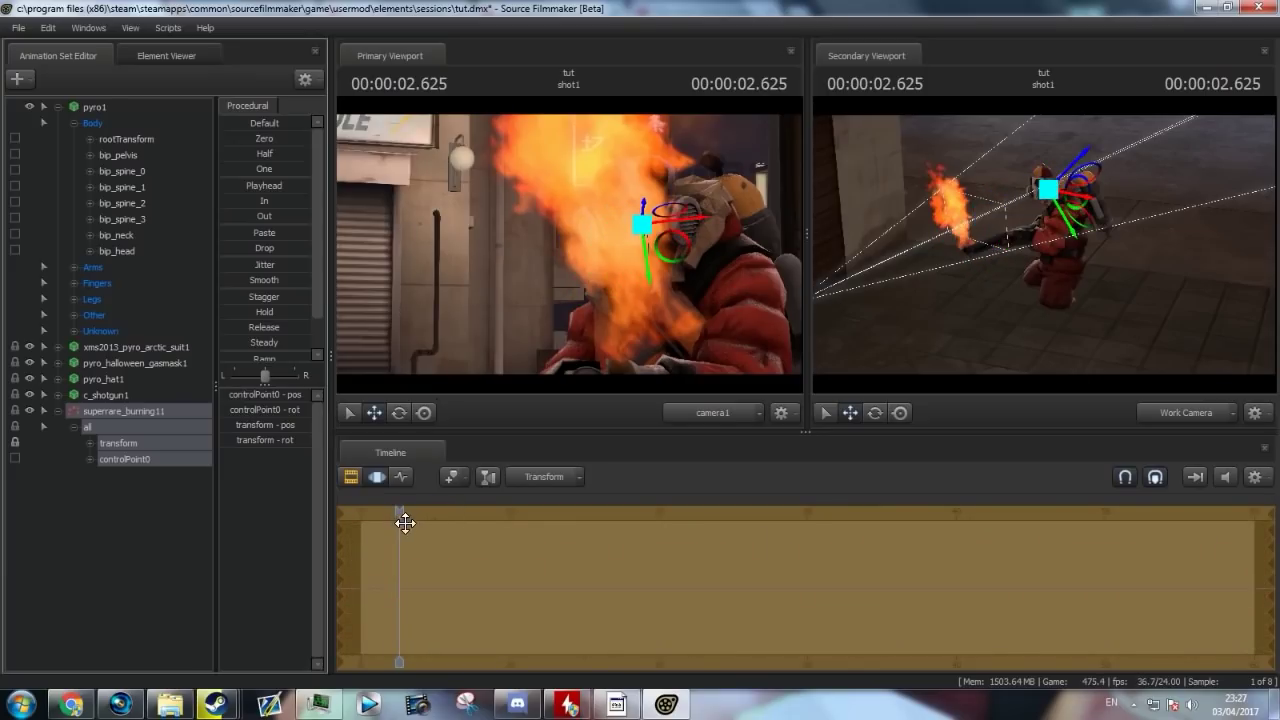
{"action": "mouse_move", "coordinate": [406, 515]}
{"action": "left_mouse_down"}
{"action": "mouse_move", "coordinate": [363, 514]}
{"action": "mouse_move", "coordinate": [409, 513]}
{"action": "mouse_move", "coordinate": [382, 512]}
{"action": "left_mouse_up"}
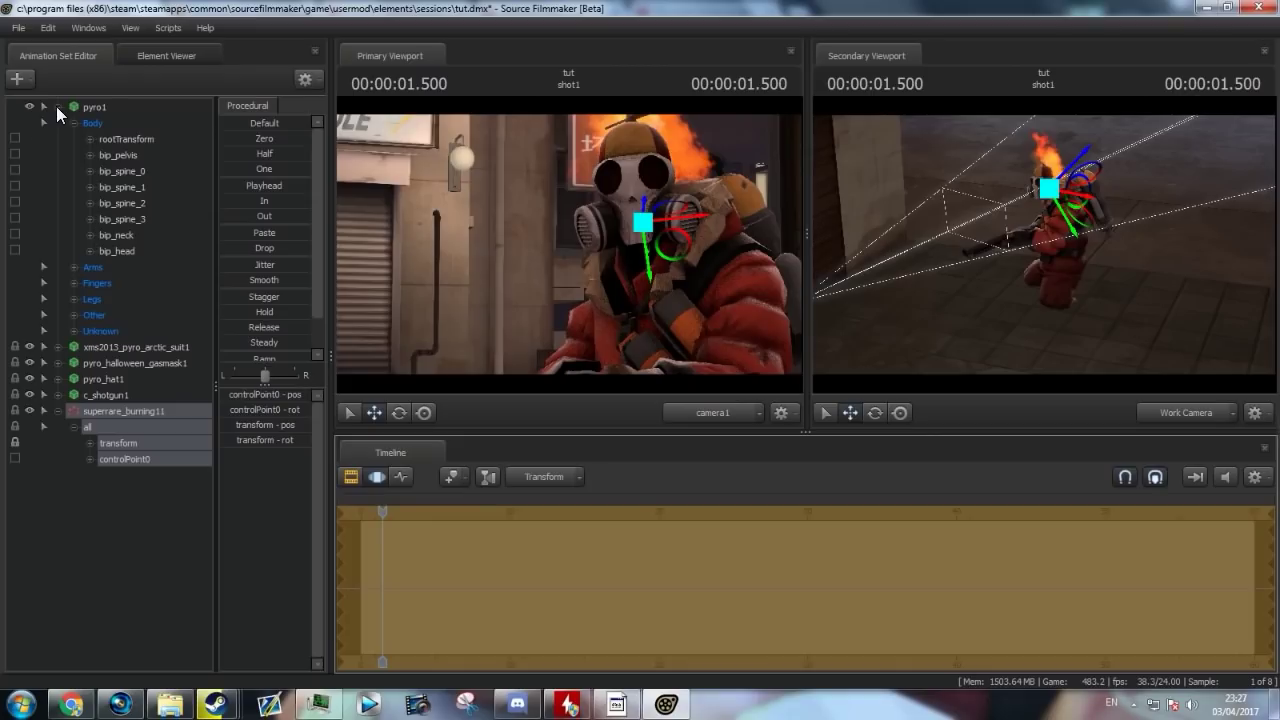
{"action": "left_click", "coordinate": [57, 106]}
{"action": "left_click", "coordinate": [56, 186]}
- Review the depth of field, motion blur and ambient occlusion options in the primary viewport's render settings
{"action": "right_click", "coordinate": [348, 206]}
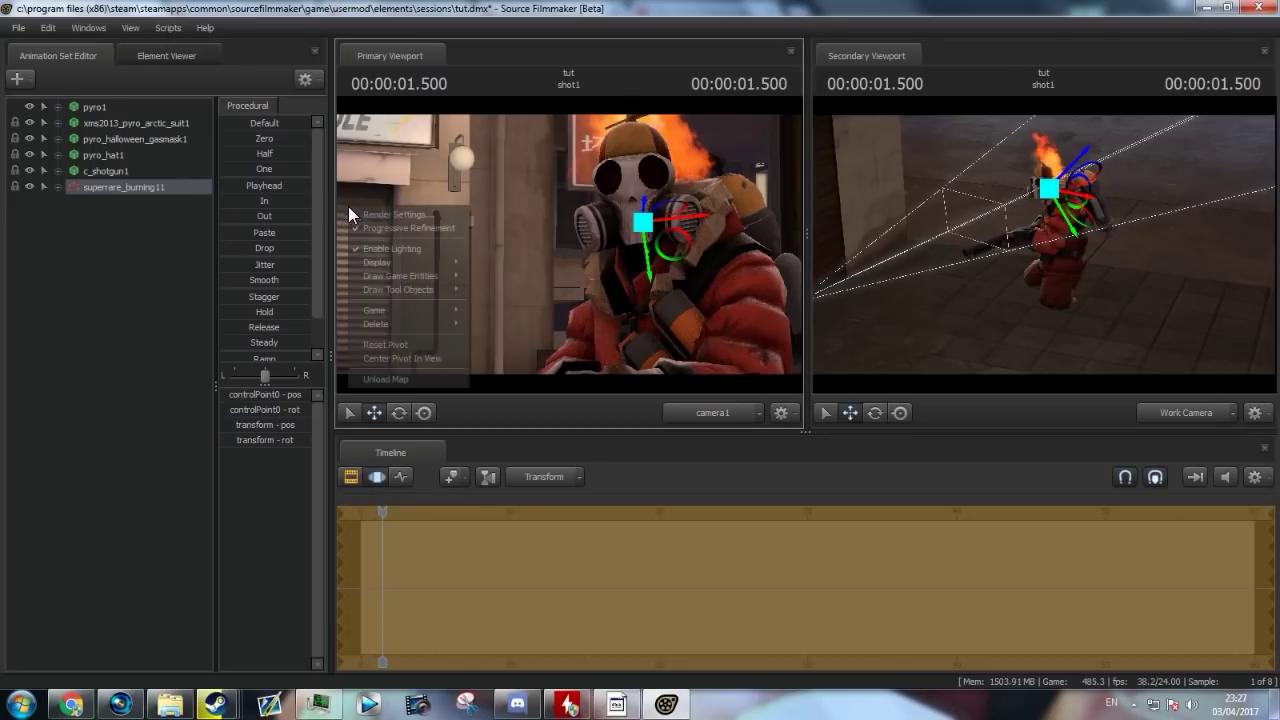
{"action": "left_click", "coordinate": [376, 216]}
{"action": "left_click", "coordinate": [750, 432]}
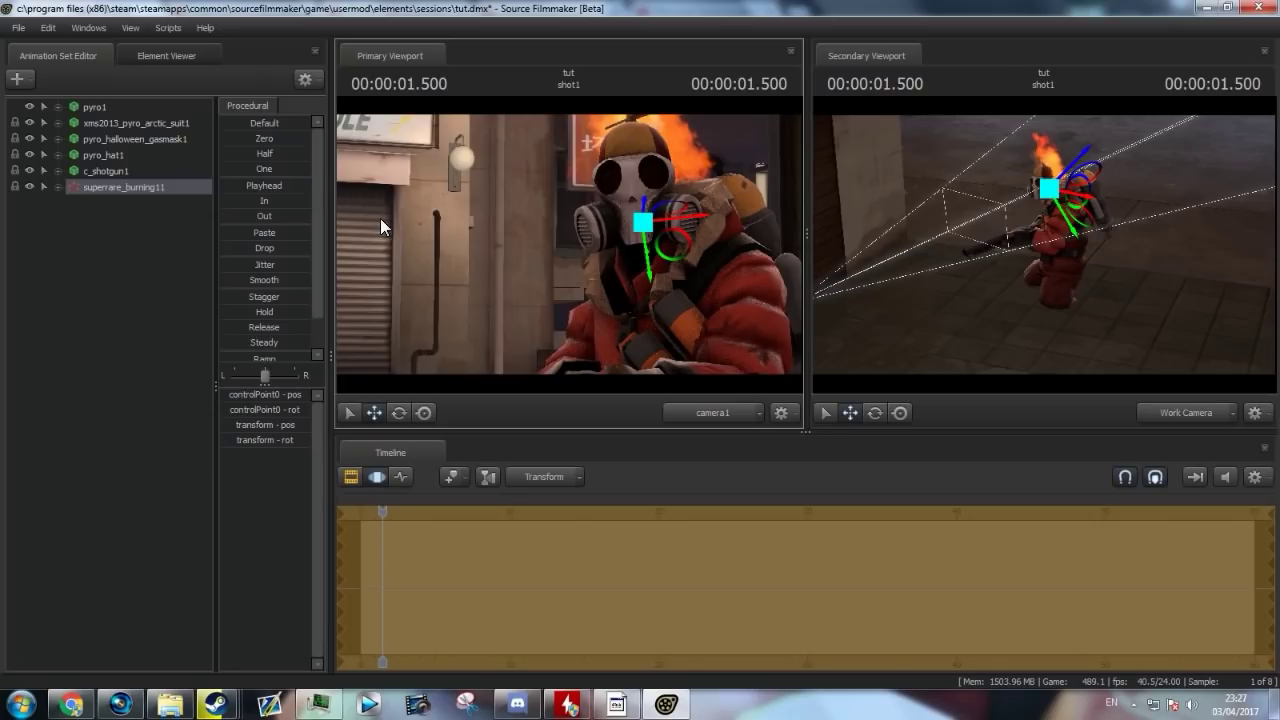
{"action": "right_click", "coordinate": [508, 216]}
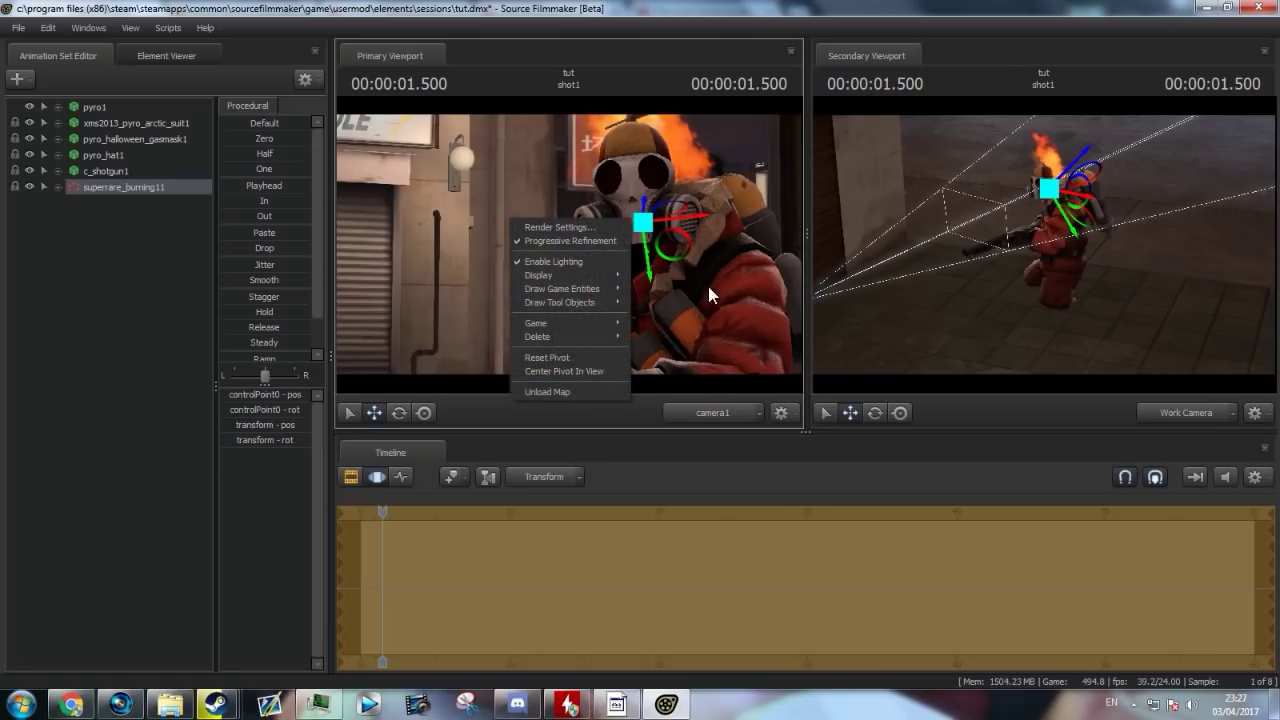
{"action": "left_click", "coordinate": [546, 225]}
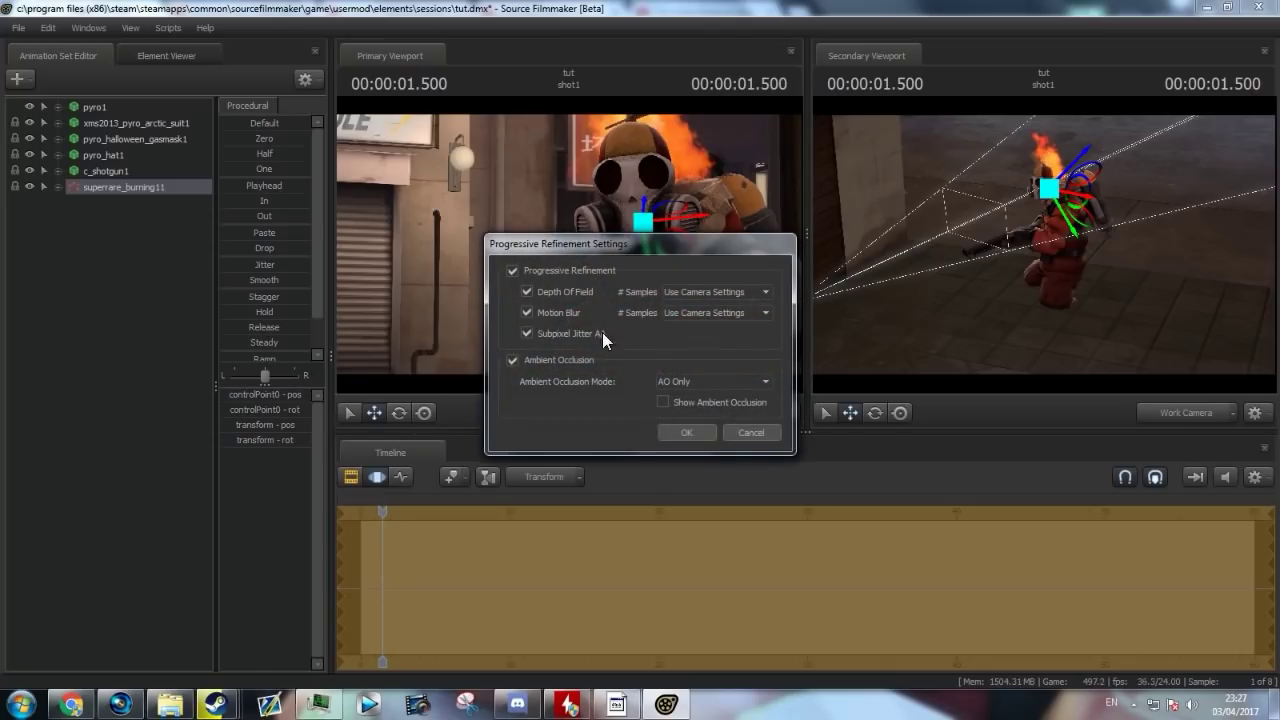
{"action": "left_click", "coordinate": [686, 433]}
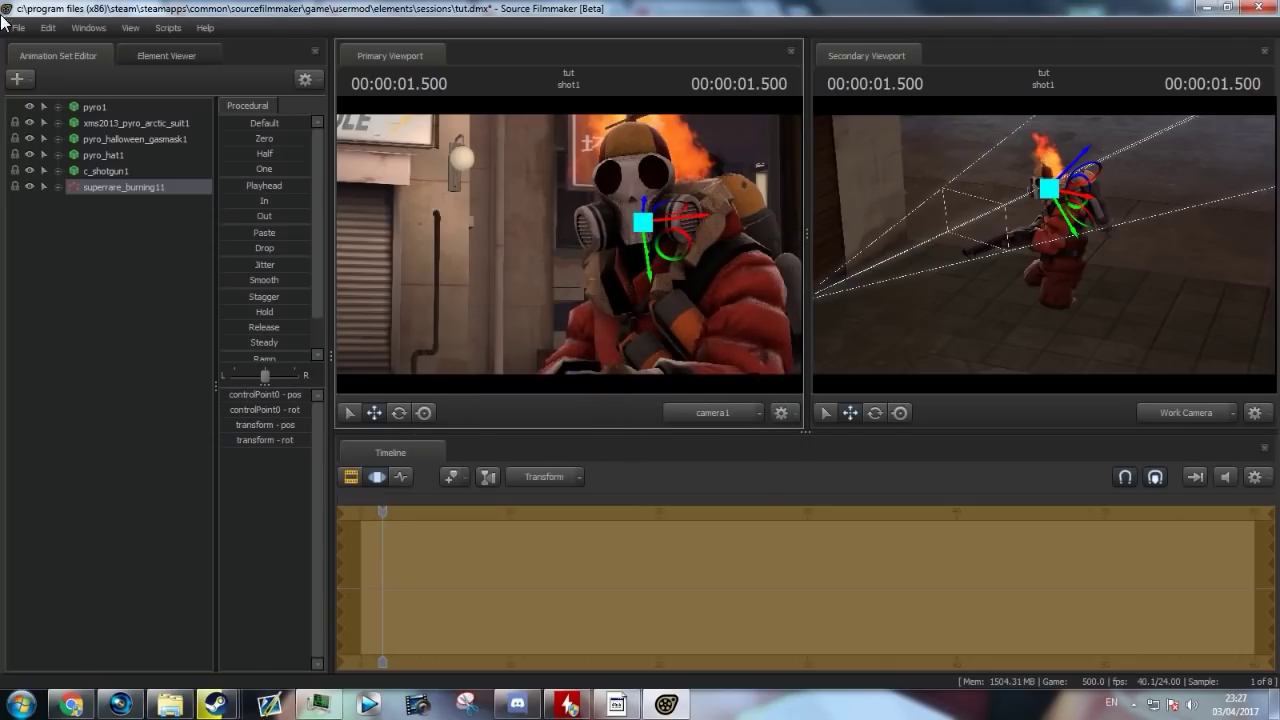
- Create an animation set for the existing scene camera, camera1
{"action": "left_click", "coordinate": [20, 79]}
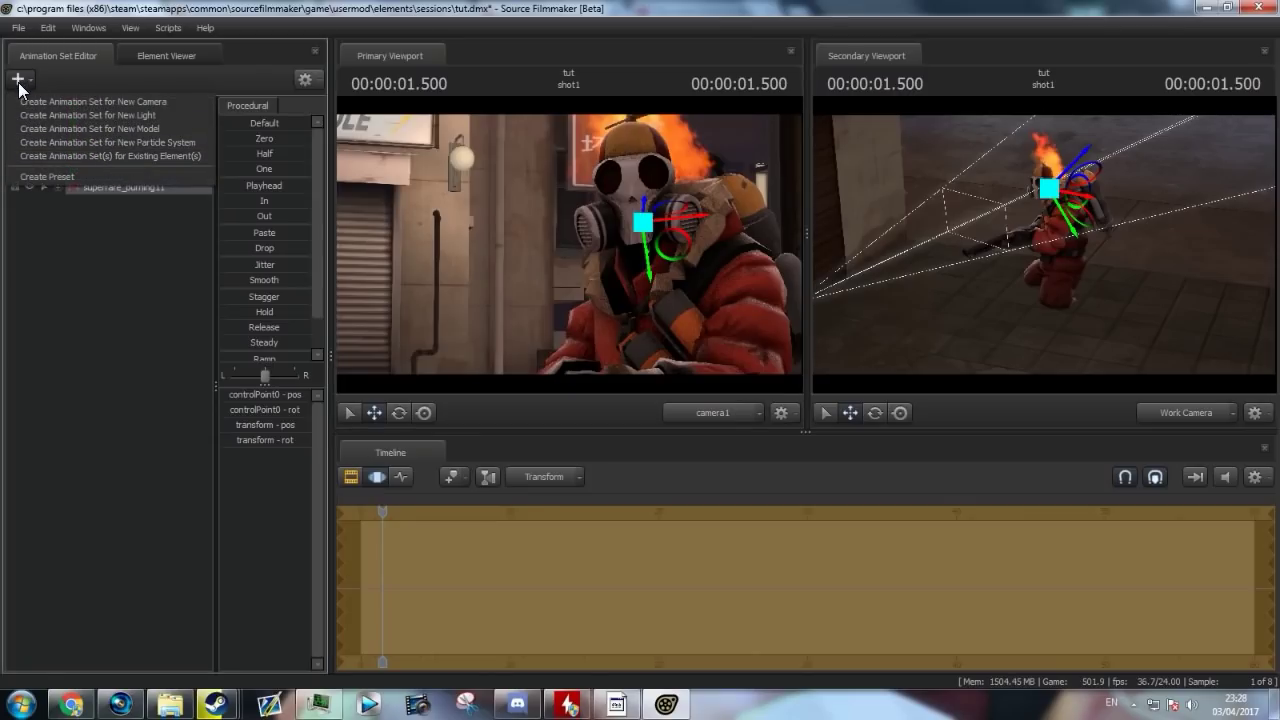
{"action": "left_click", "coordinate": [100, 158]}
{"action": "left_click", "coordinate": [540, 251]}
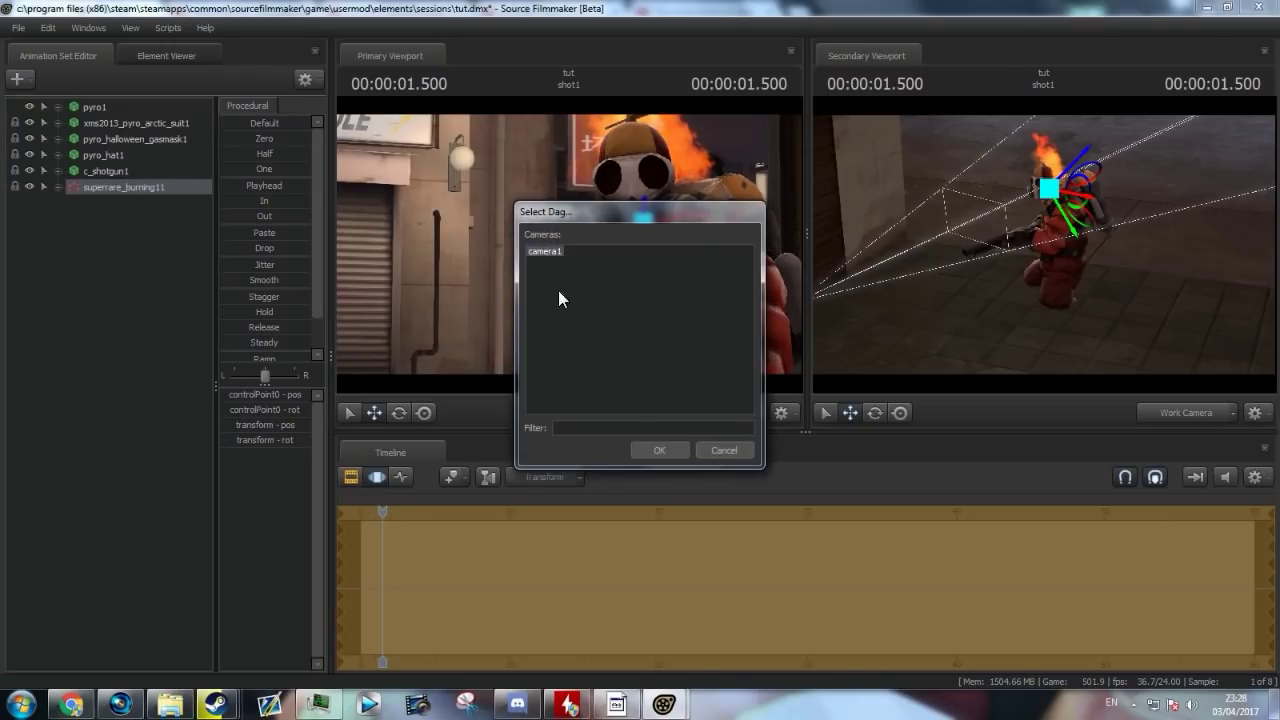
{"action": "left_click", "coordinate": [659, 450]}
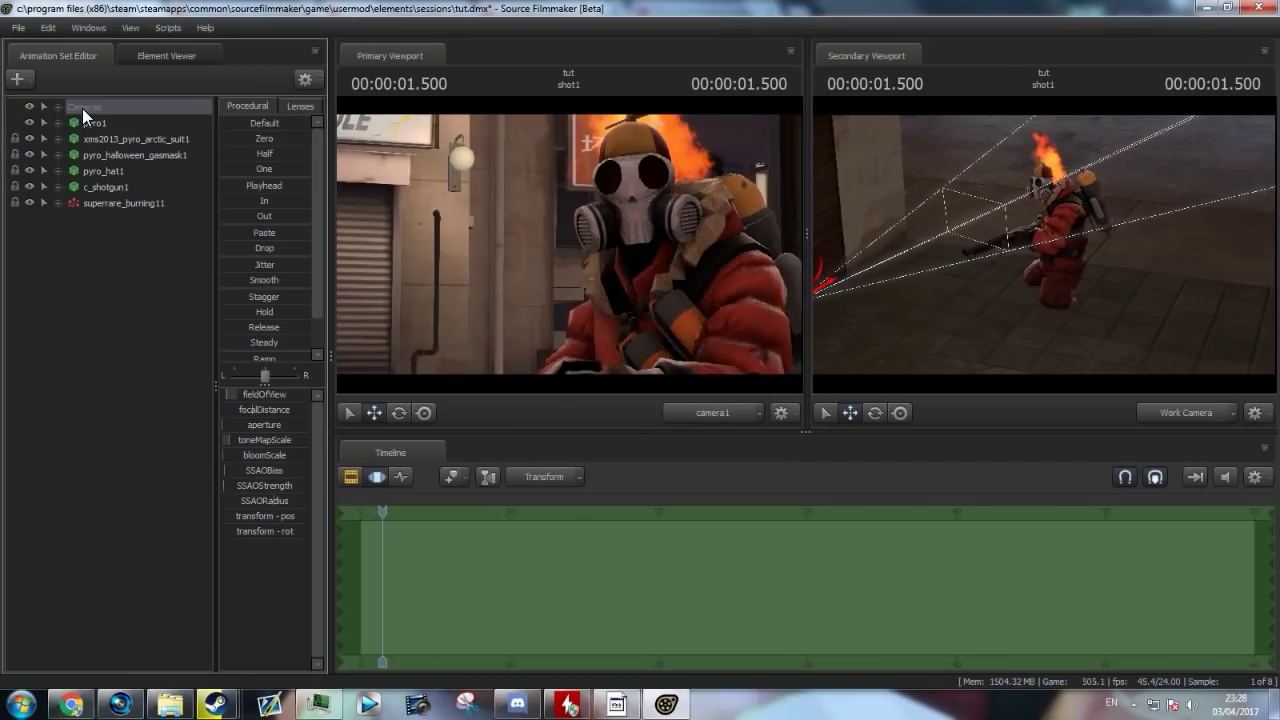
- Increase the scene camera's focal distance until the focus plane reaches the pyro, and preview the blur in the Clip Editor
{"action": "mouse_move", "coordinate": [250, 410]}
{"action": "left_mouse_down"}
{"action": "mouse_move", "coordinate": [305, 410]}
{"action": "mouse_move", "coordinate": [254, 410]}
{"action": "mouse_move", "coordinate": [266, 410]}
{"action": "left_mouse_up"}
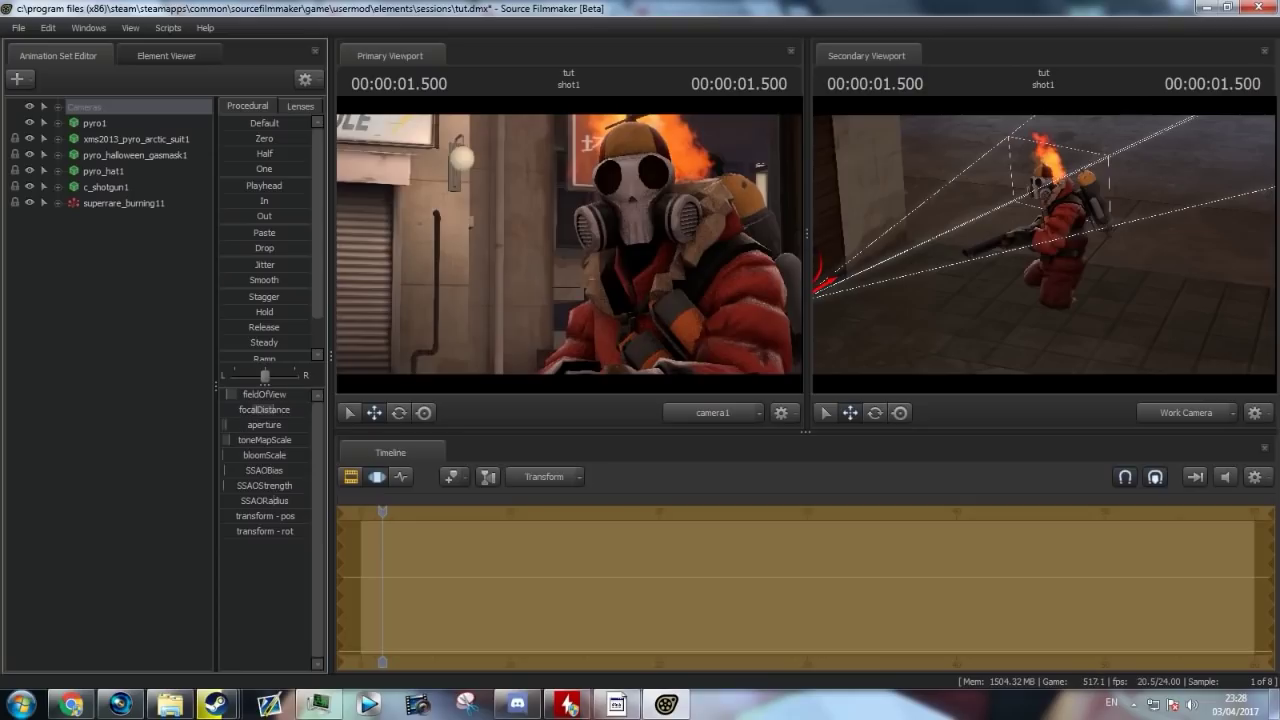
{"action": "left_click", "coordinate": [351, 477]}
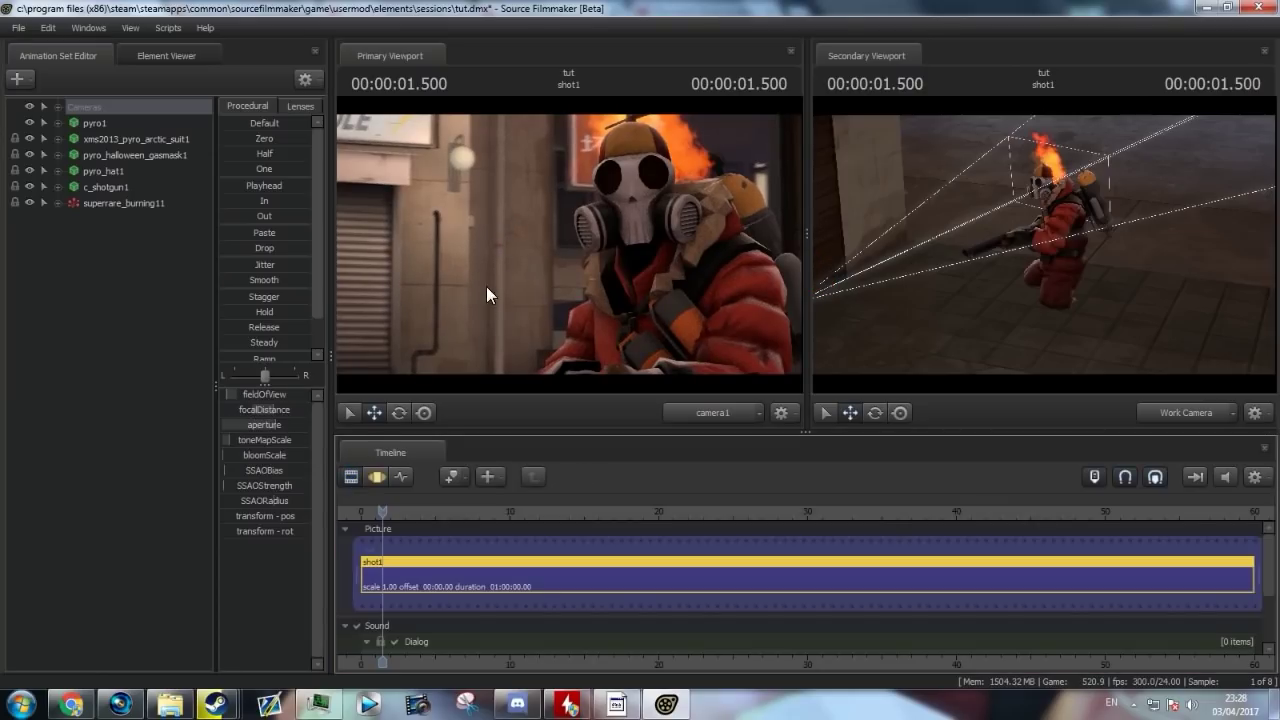
- Fine-tune the scene camera's aperture in the Motion Editor, comparing the background blur in the Clip Editor after each adjustment
{"action": "left_click", "coordinate": [375, 477]}
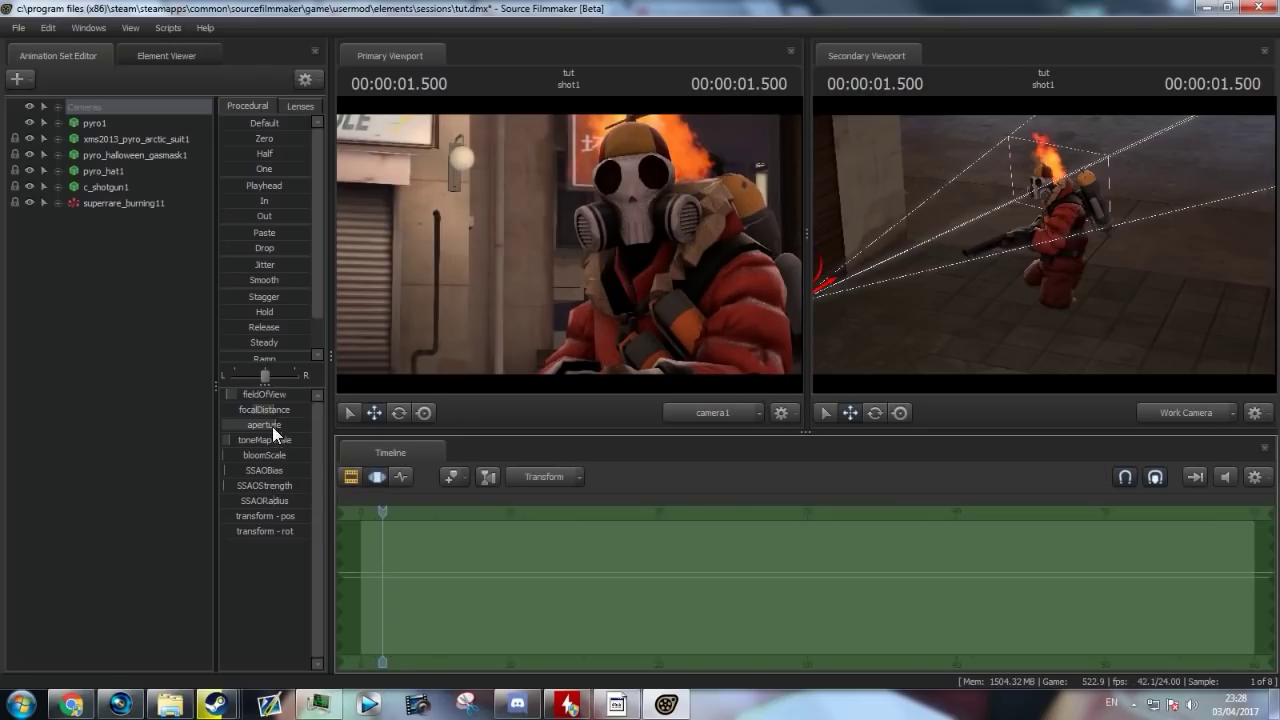
{"action": "left_click", "coordinate": [270, 423]}
{"action": "left_click", "coordinate": [356, 479]}
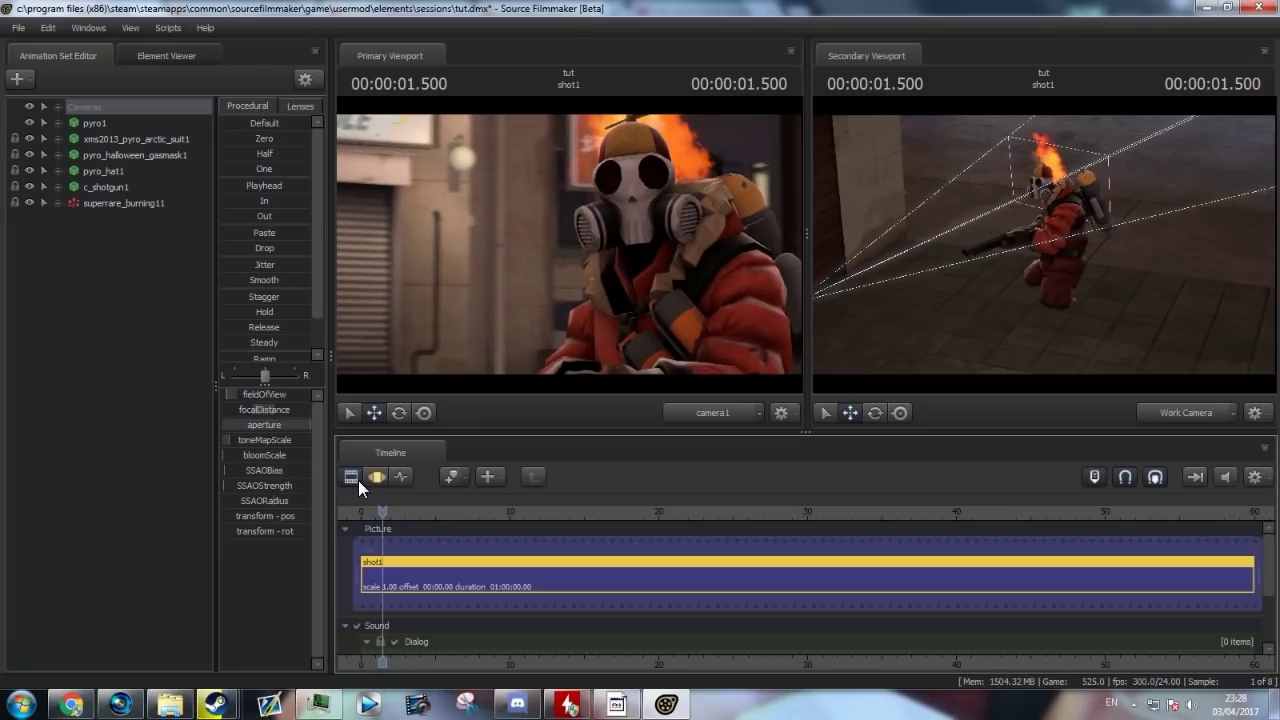
{"action": "left_click", "coordinate": [370, 476]}
{"action": "left_click", "coordinate": [302, 424]}
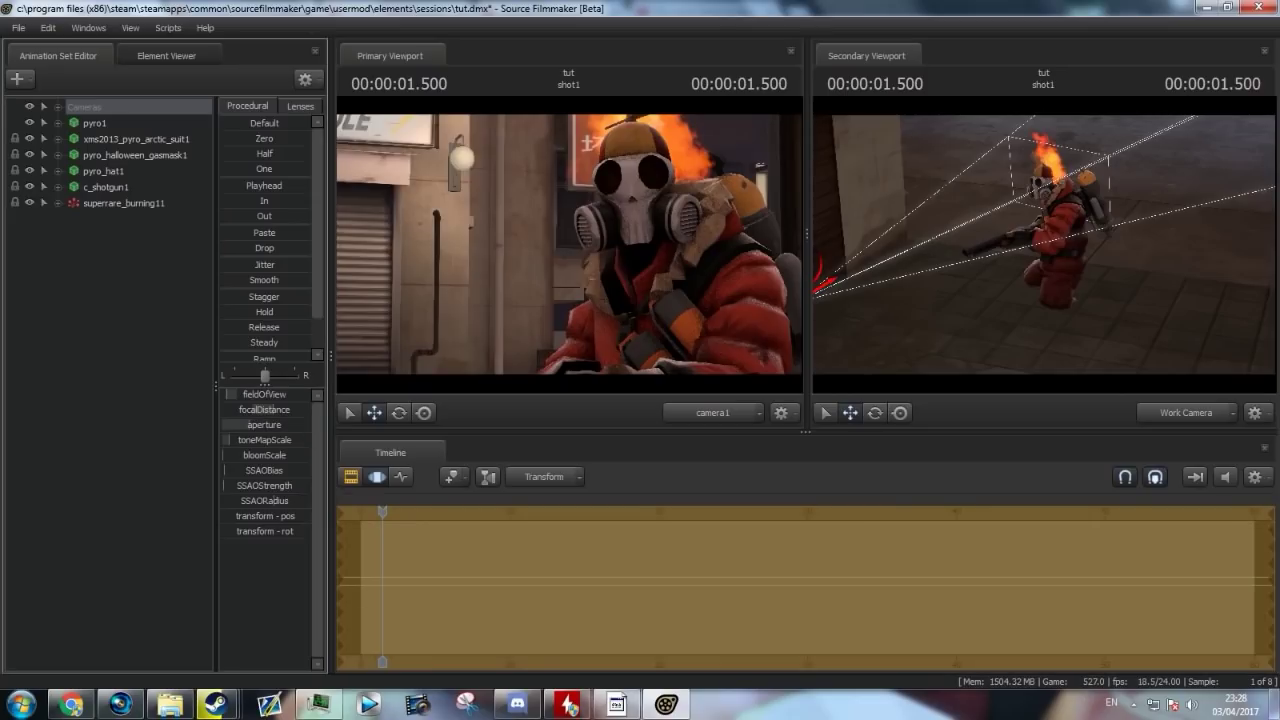
{"action": "left_click", "coordinate": [351, 477]}
{"action": "left_click", "coordinate": [376, 477]}
{"action": "left_click", "coordinate": [274, 425]}
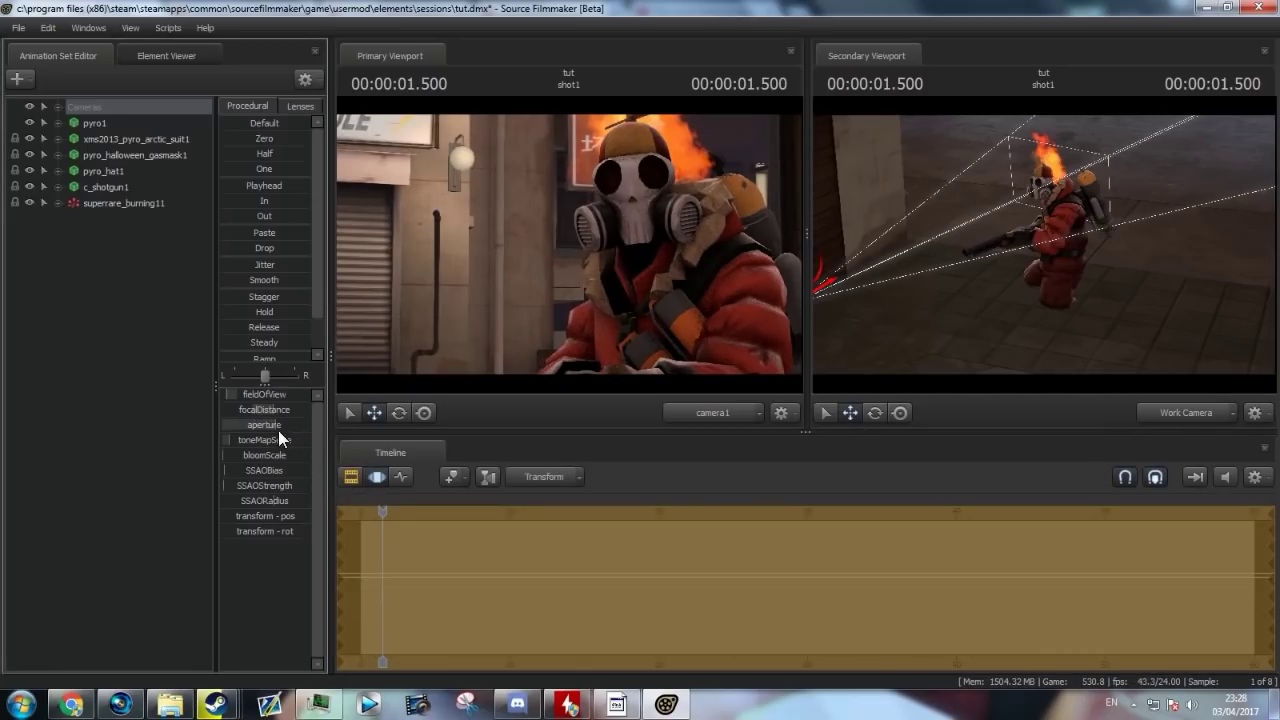
{"action": "left_click", "coordinate": [351, 477]}
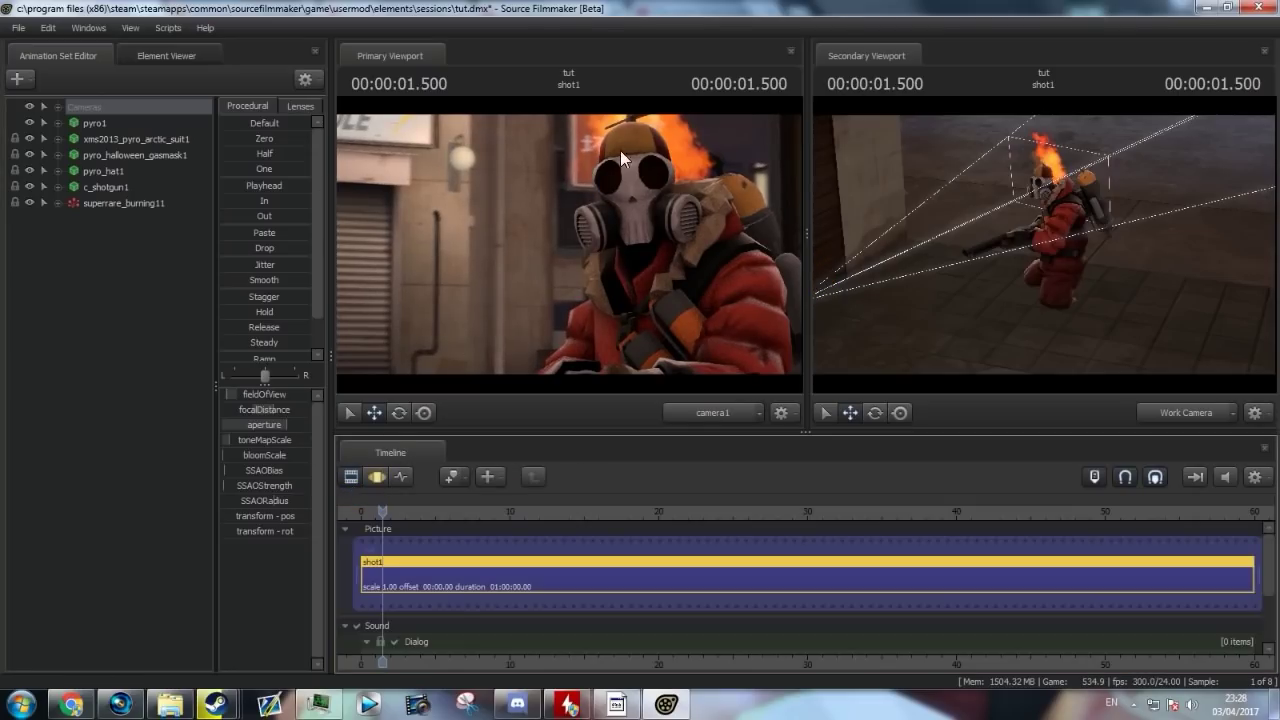
{"action": "left_click", "coordinate": [377, 477]}
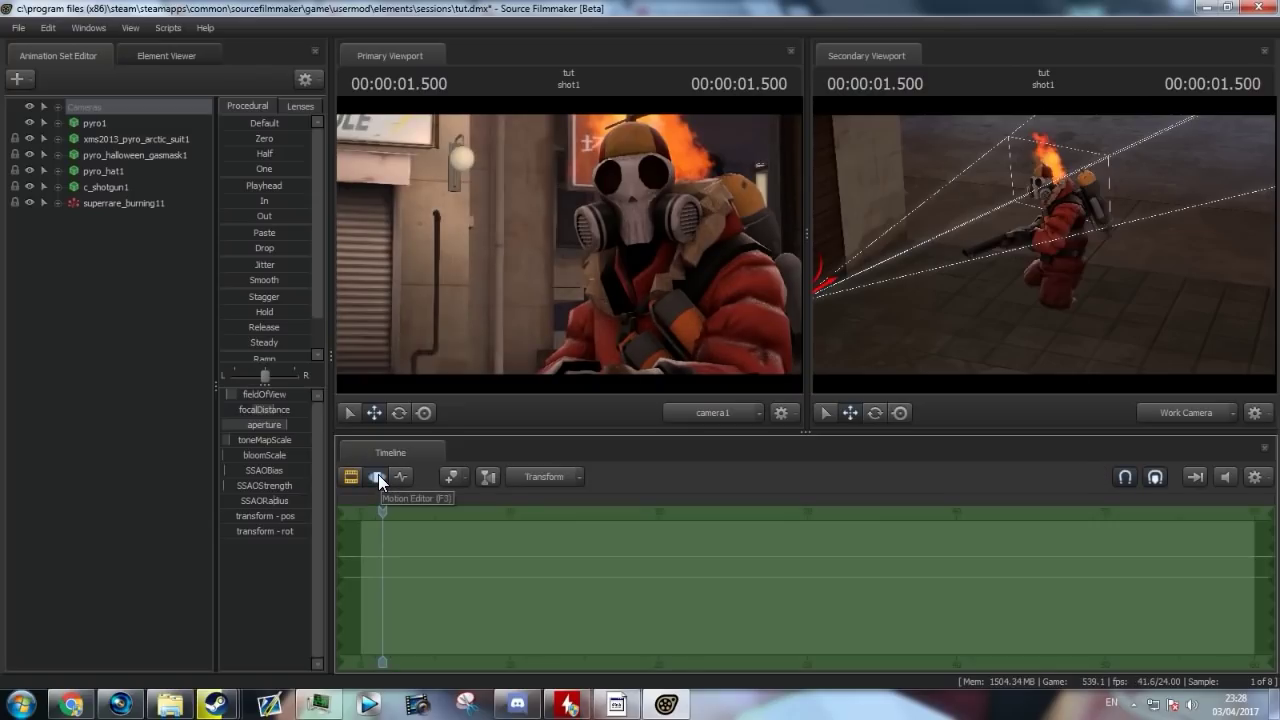
{"action": "left_click", "coordinate": [351, 477]}
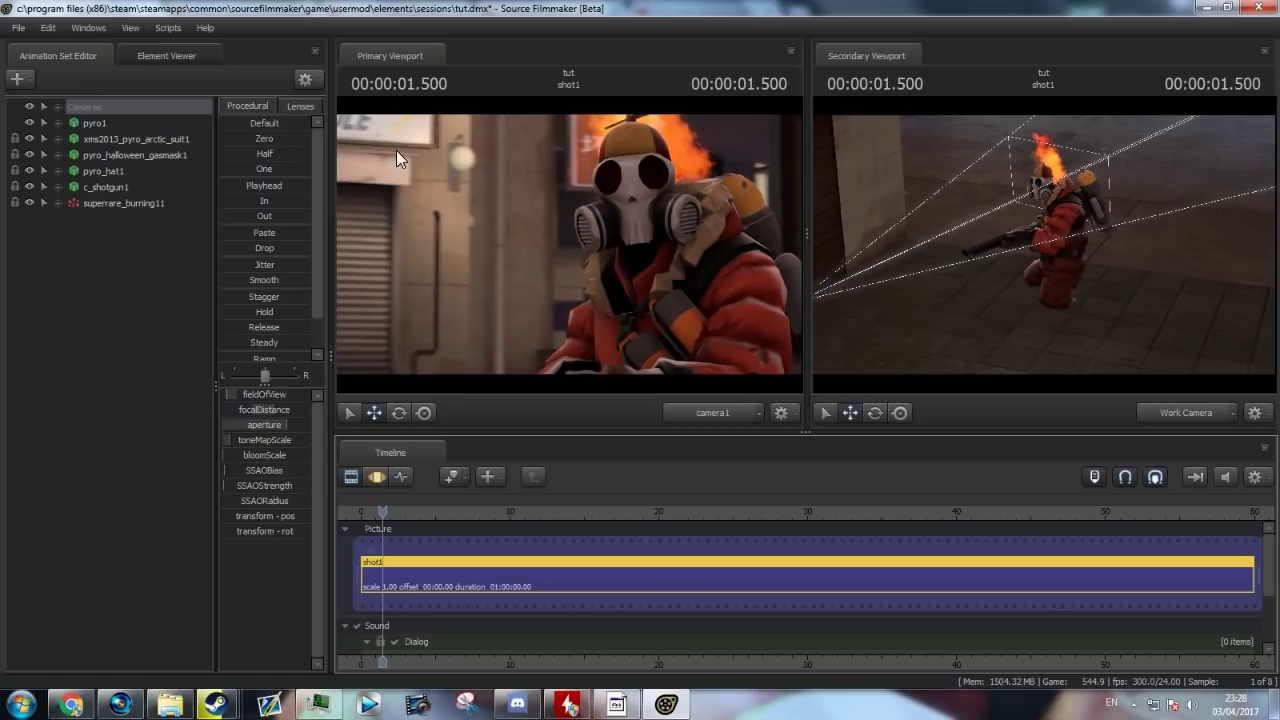
{"action": "left_click", "coordinate": [166, 56]}
{"action": "left_click", "coordinate": [54, 56]}
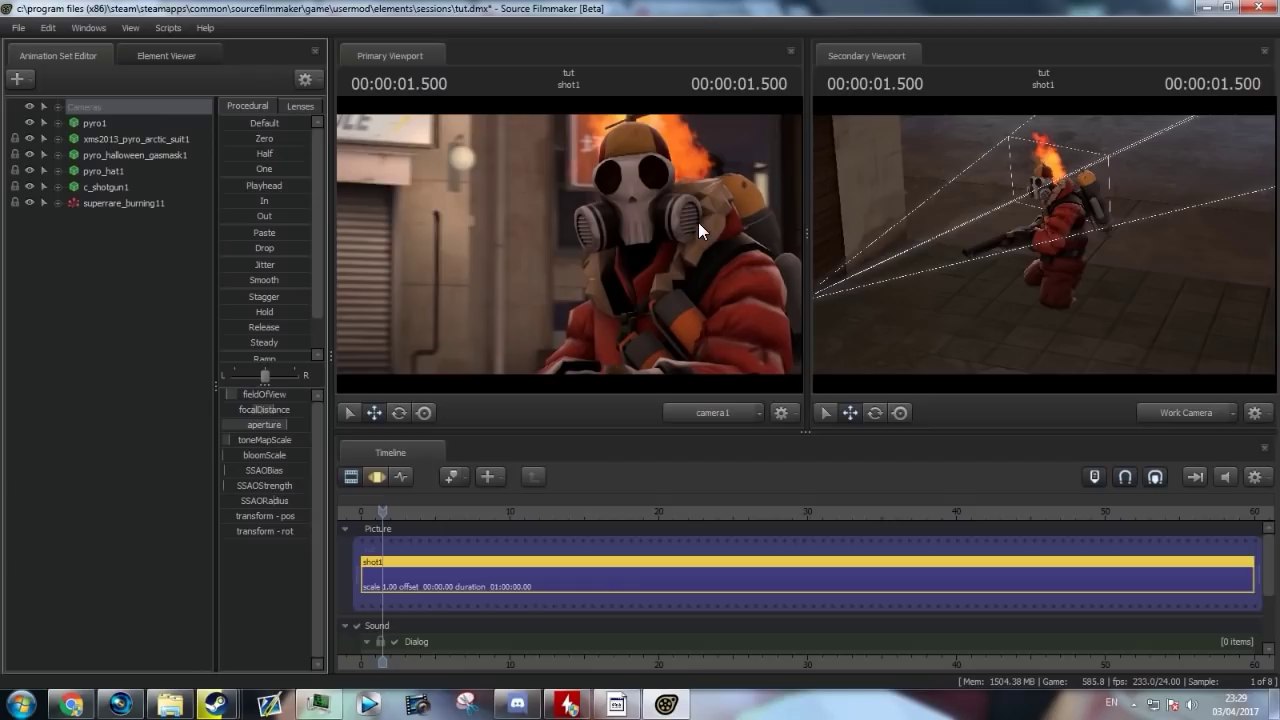
- Start a poster export of the current frame and save the session on the way
{"action": "left_click", "coordinate": [12, 30]}
{"action": "mouse_move", "coordinate": [54, 184]}
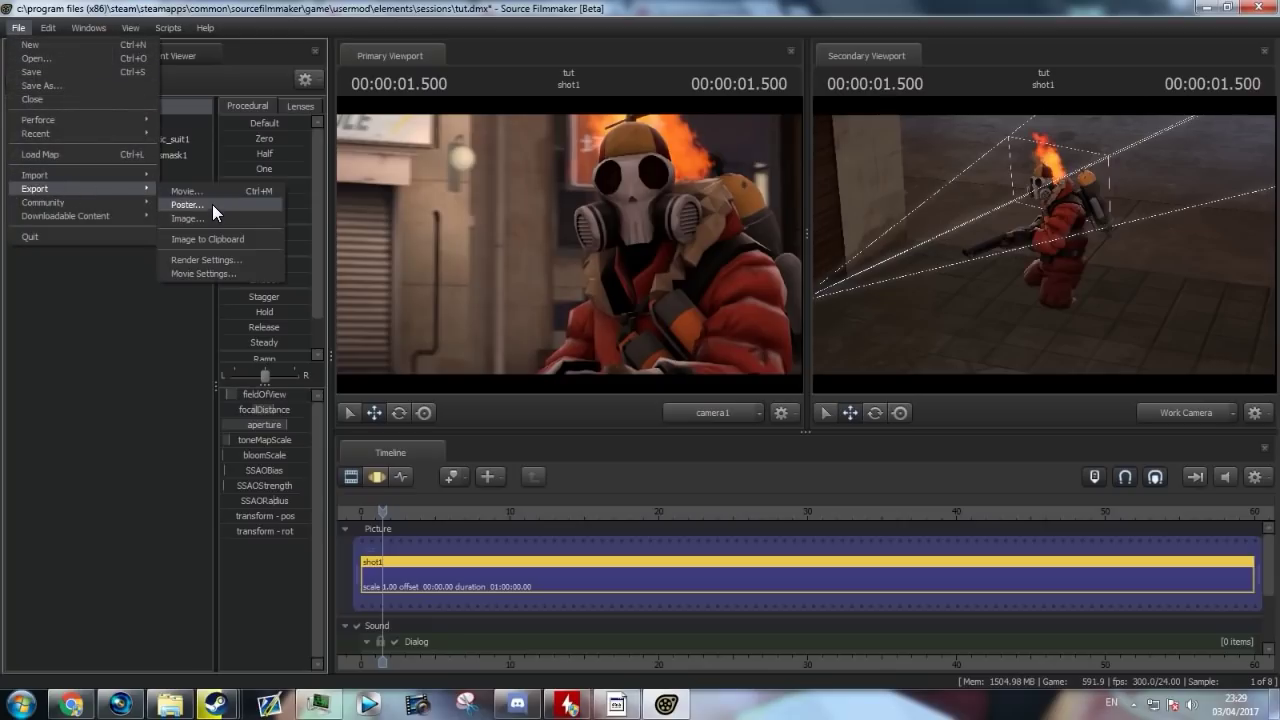
{"action": "left_click", "coordinate": [212, 204]}
{"action": "left_click", "coordinate": [554, 366]}
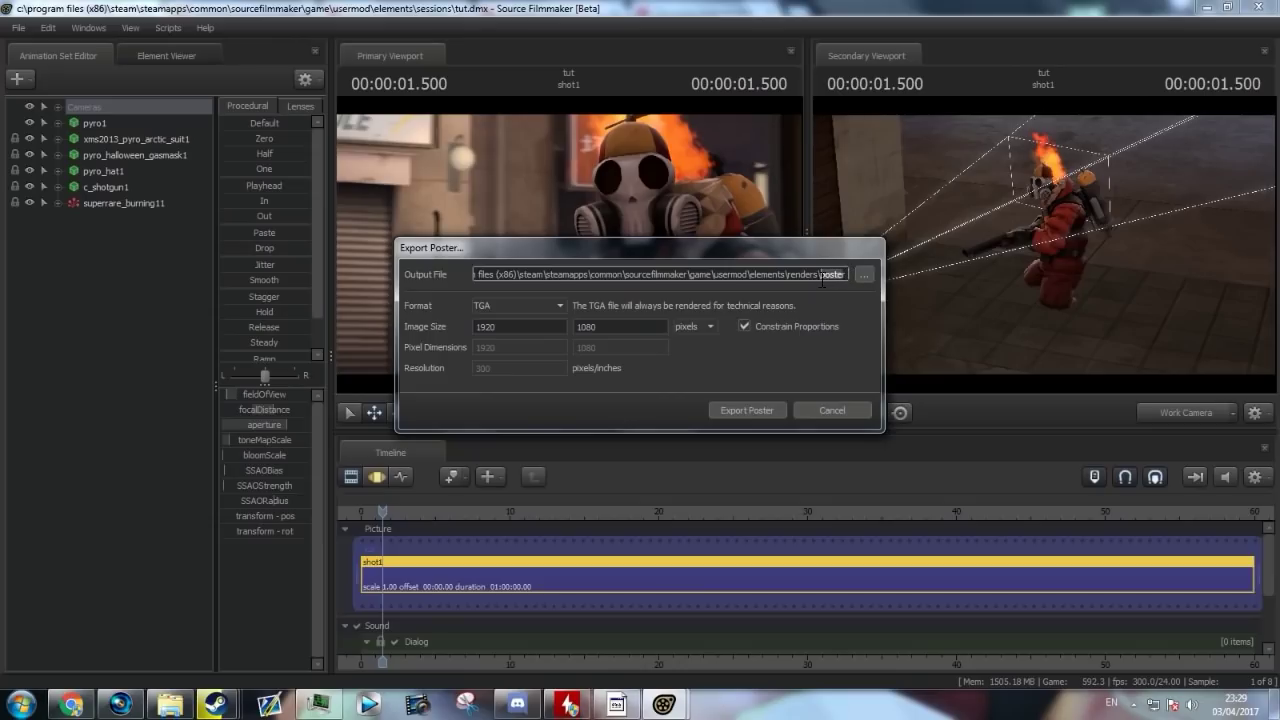
- Choose PNG as the poster's export format and select the image width value
{"action": "left_click", "coordinate": [530, 306]}
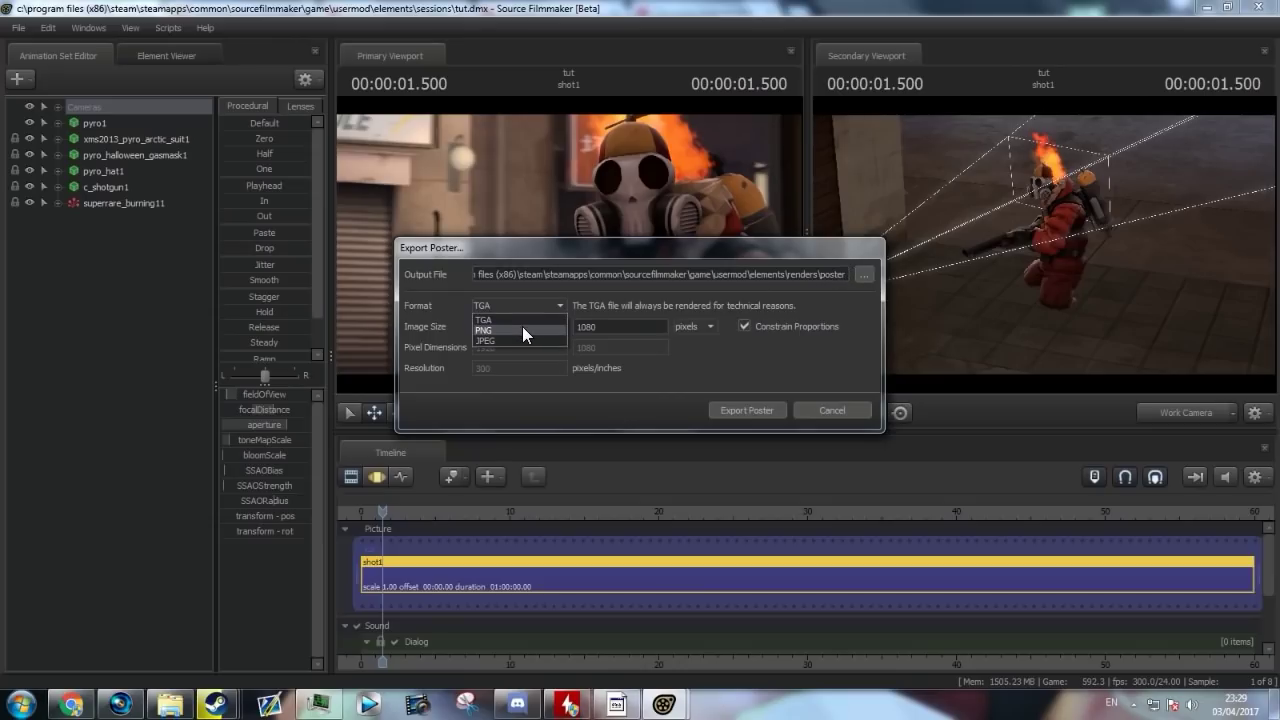
{"action": "left_click", "coordinate": [522, 328]}
{"action": "key", "text": "Tab"}
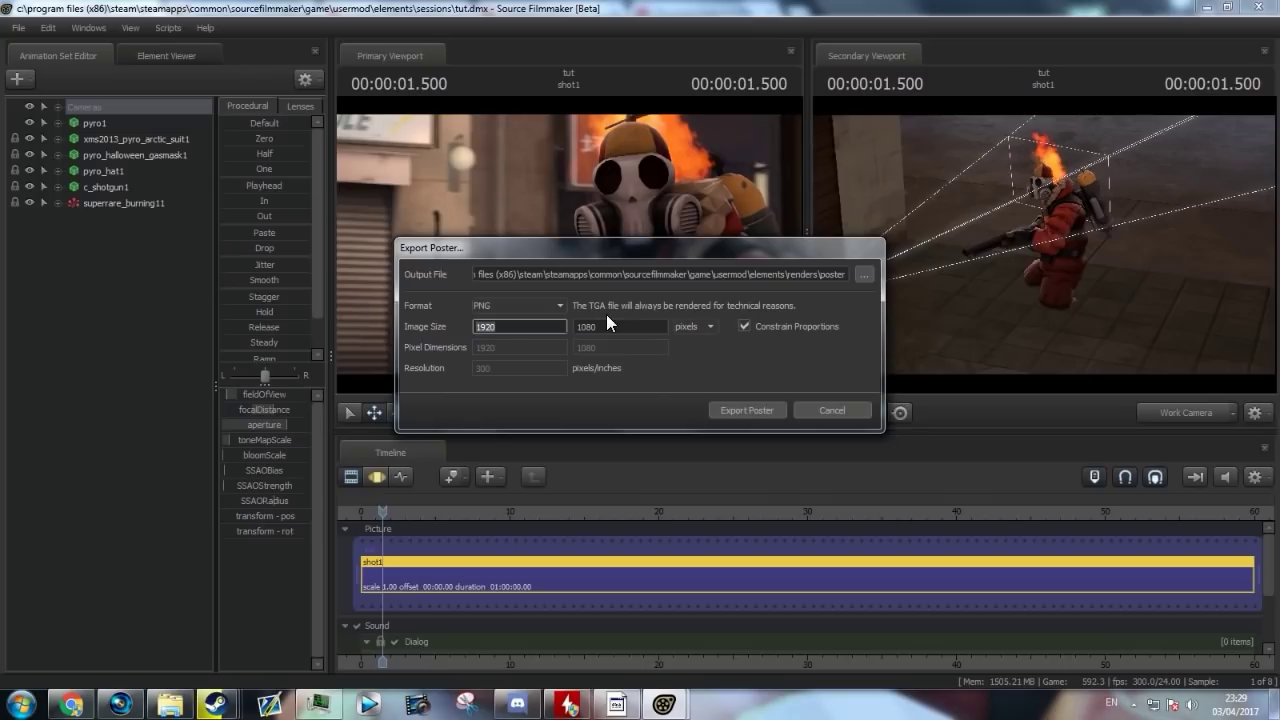
{"action": "left_click", "coordinate": [500, 326]}
- Switch to Windows Explorer to view the renders folder inside elements, then return to Source Filmmaker and cancel the poster export
{"action": "left_click", "coordinate": [170, 704]}
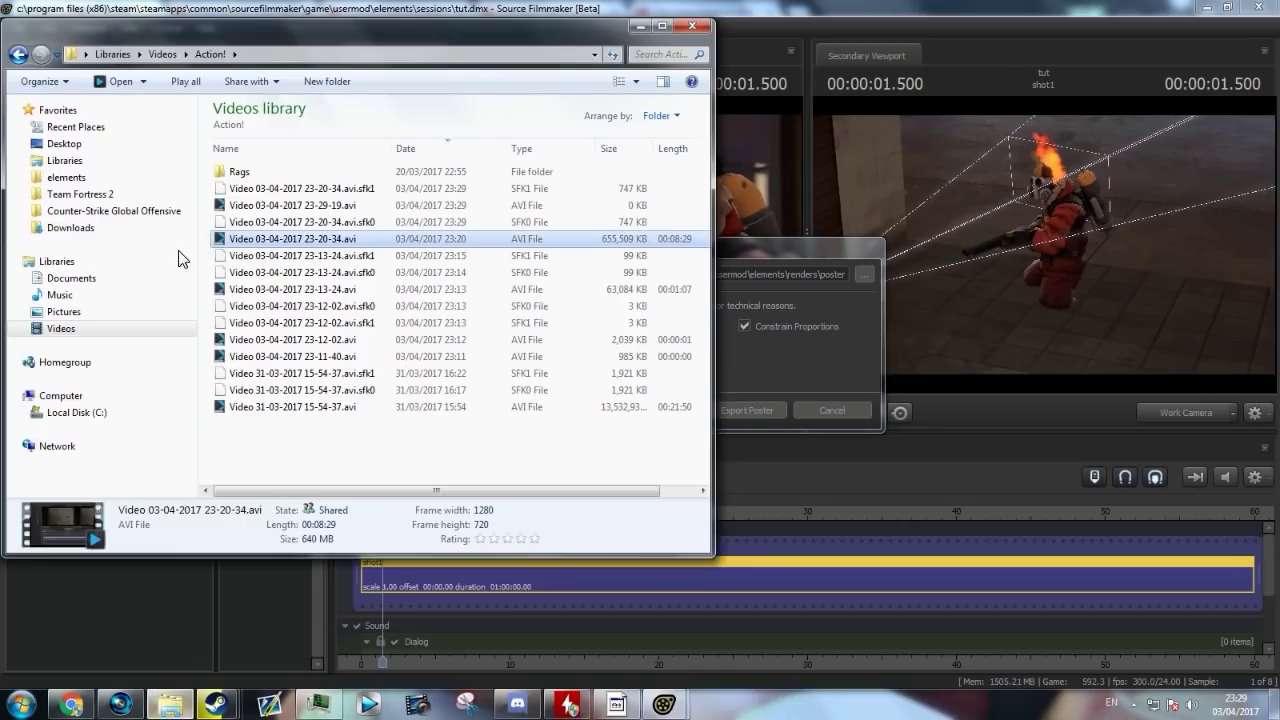
{"action": "left_click", "coordinate": [68, 177]}
{"action": "double_click", "coordinate": [268, 128]}
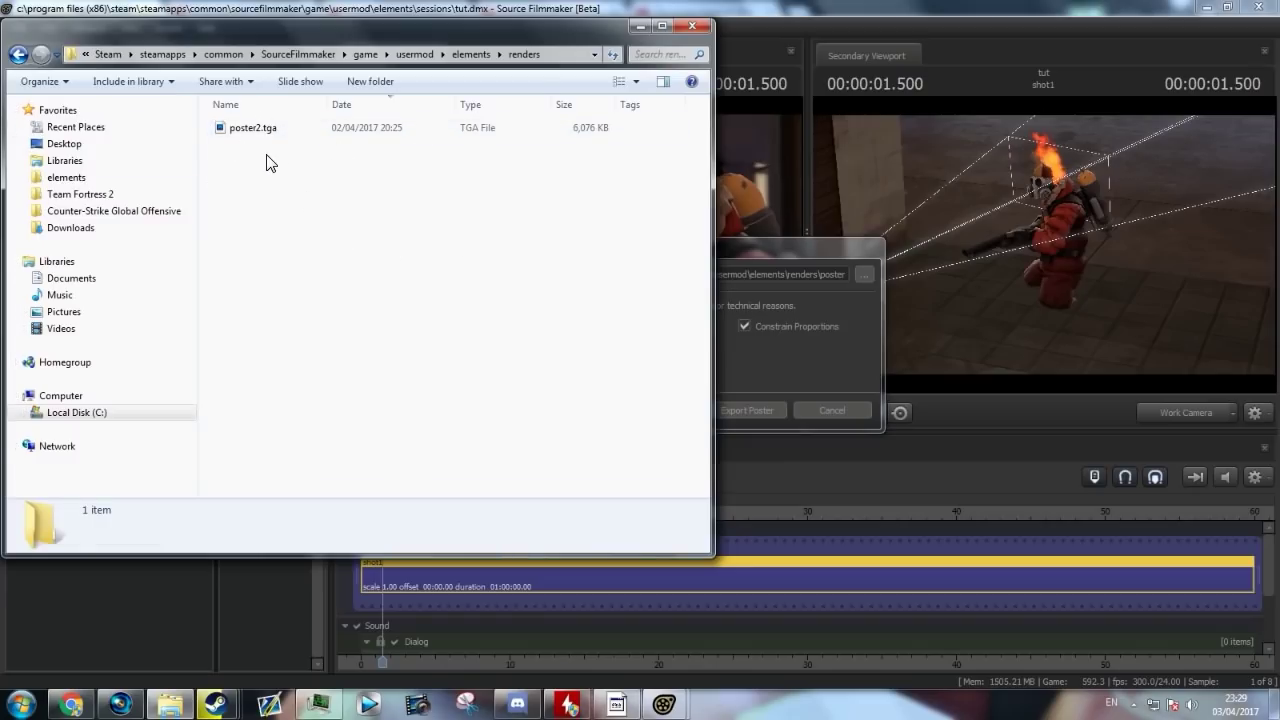
{"action": "left_click", "coordinate": [637, 25]}
{"action": "left_click", "coordinate": [838, 414]}
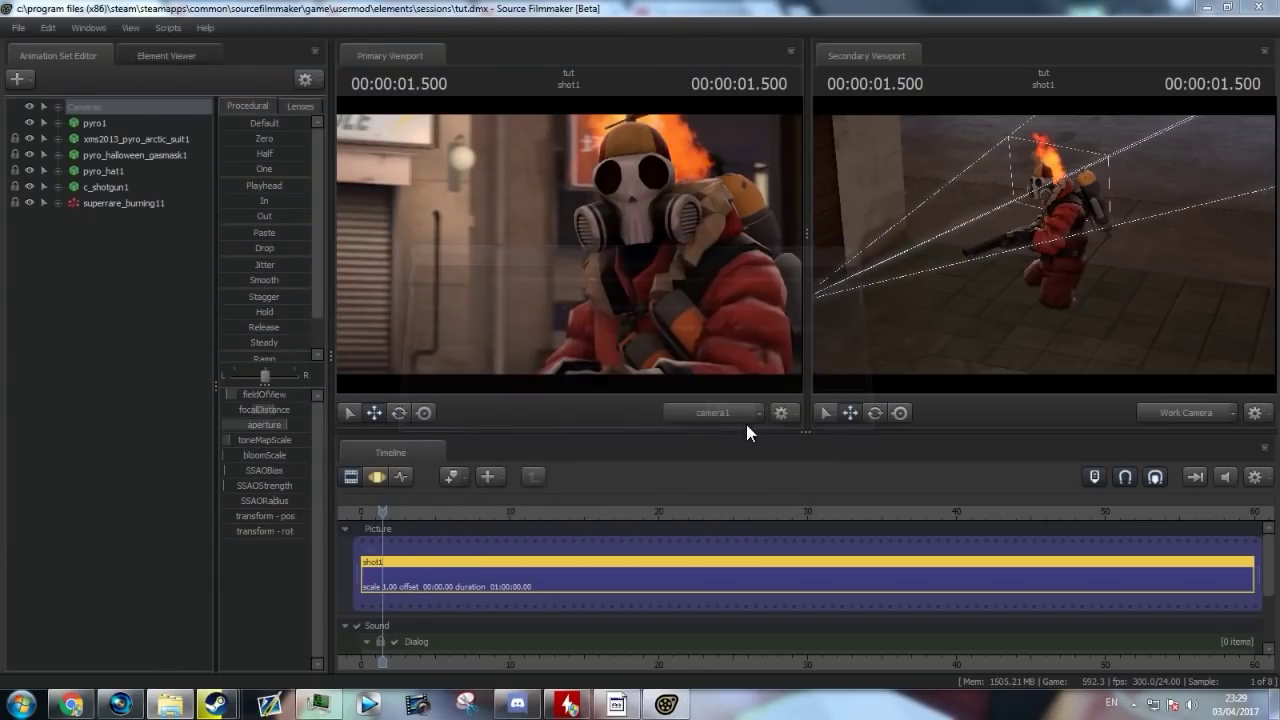